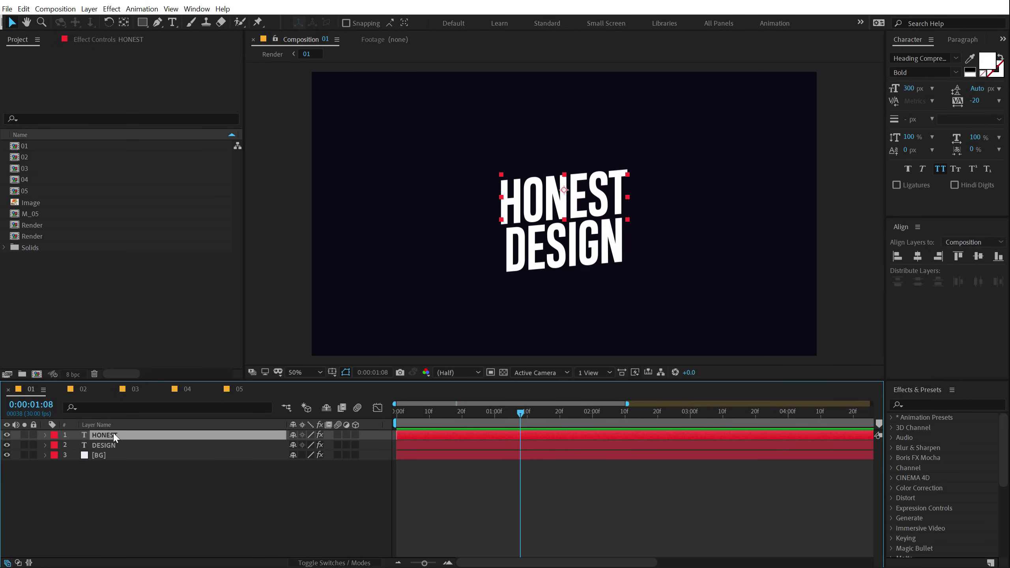
# Turn off the Transform effect on both the HONEST and DESIGN text layers
pyautogui.click(93, 49)
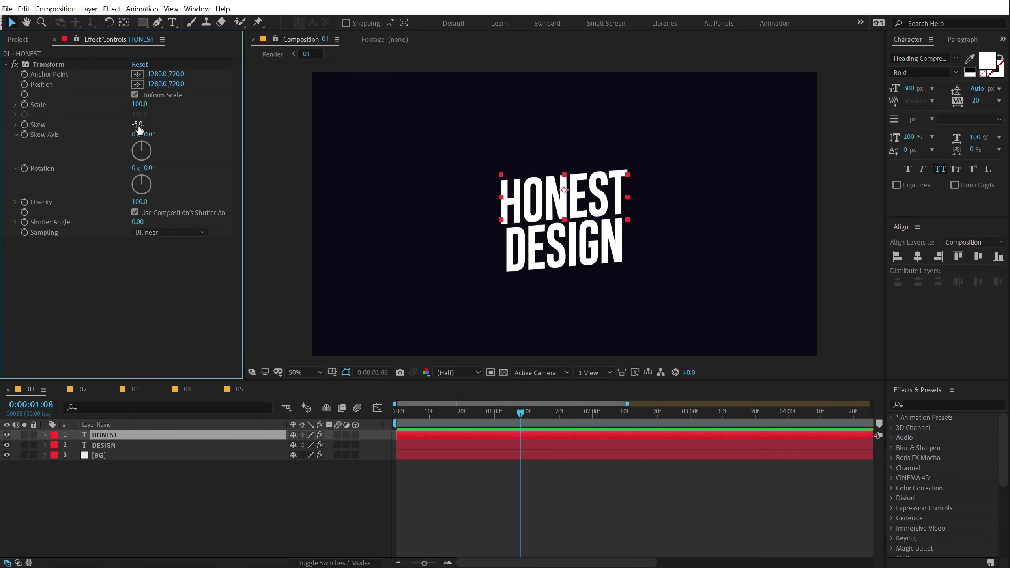
pyautogui.click(15, 64)
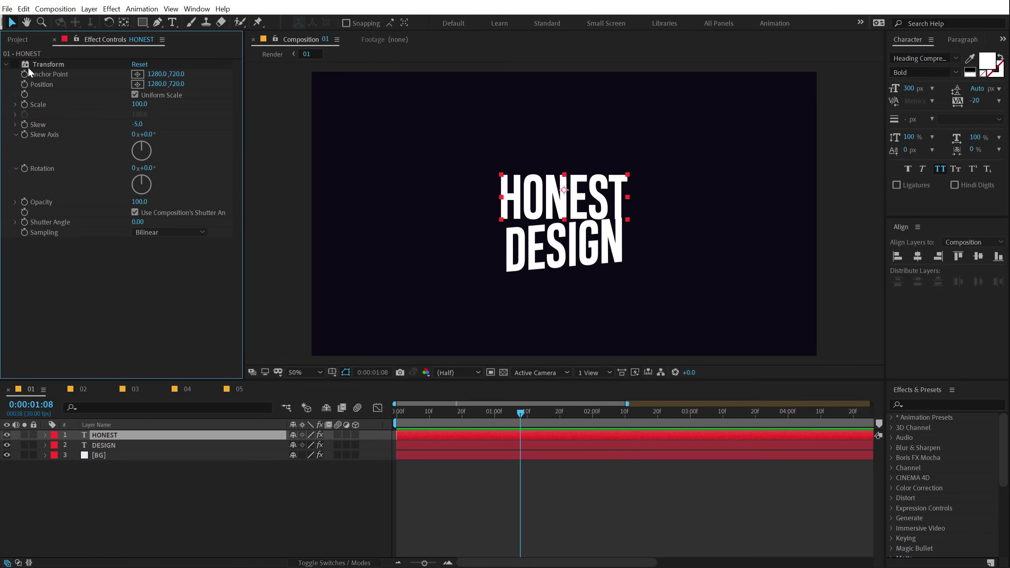
pyautogui.click(111, 442)
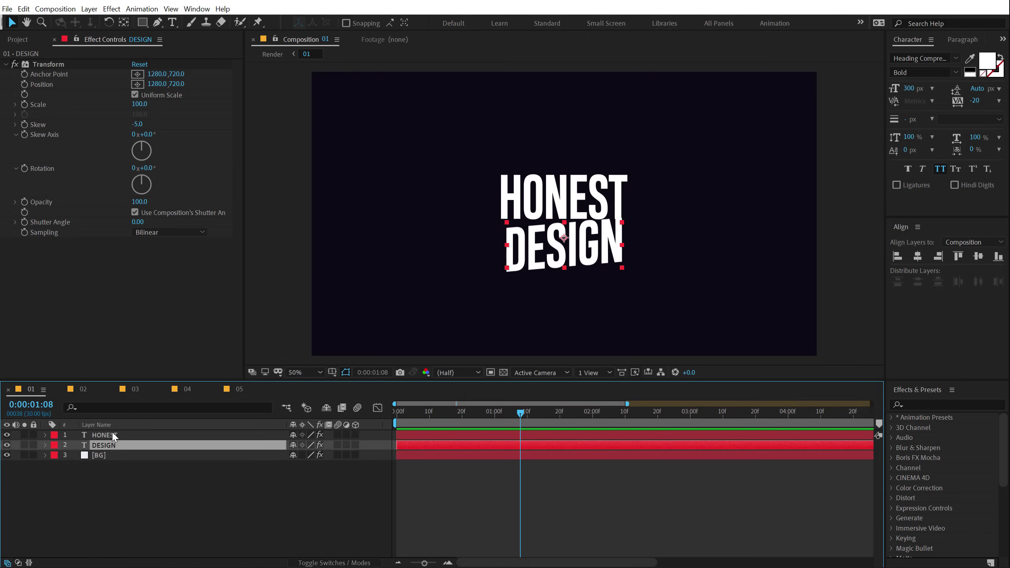
pyautogui.click(15, 64)
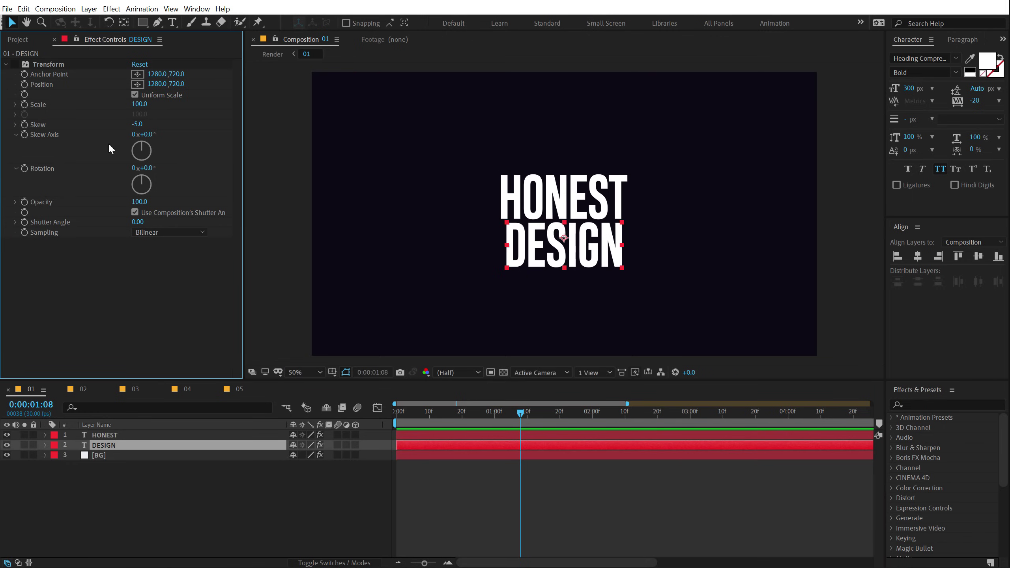
pyautogui.click(161, 501)
# Draw a wide rectangular mask on the HONEST layer that cuts off only the bottom of the letters
pyautogui.click(101, 435)
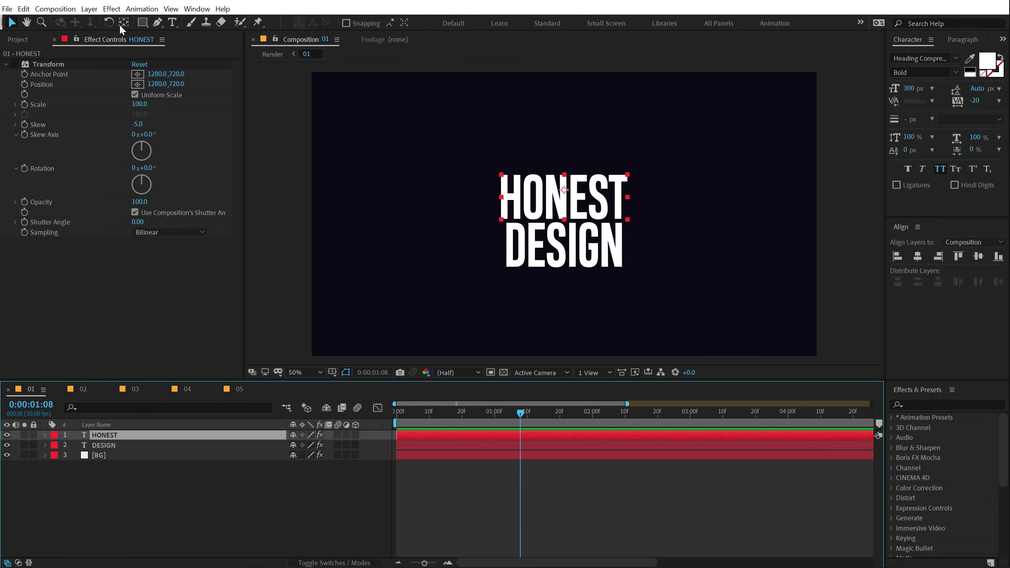
pyautogui.click(142, 21)
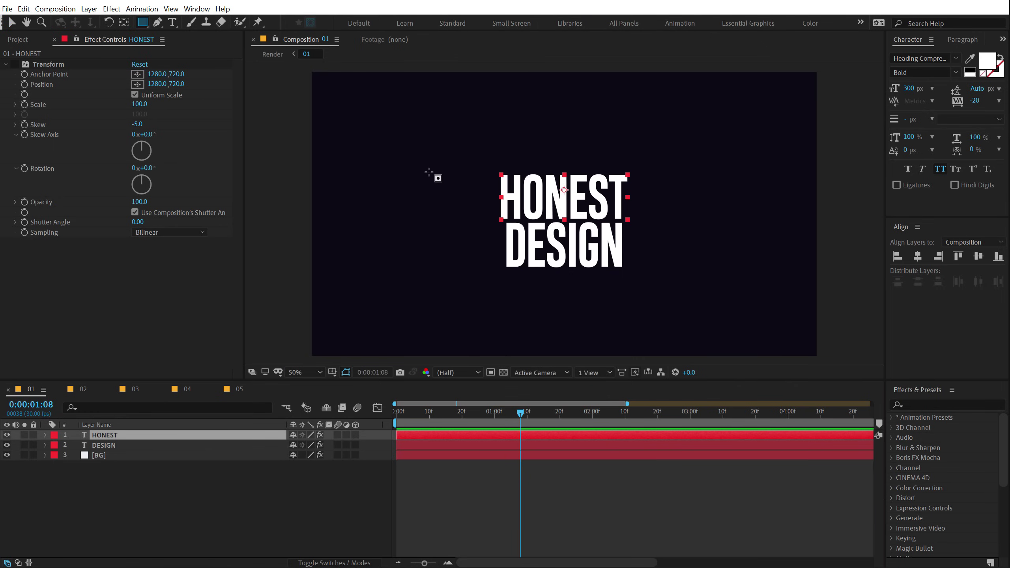
pyautogui.press(',')
pyautogui.moveTo(390, 92); pyautogui.dragTo(753, 214)
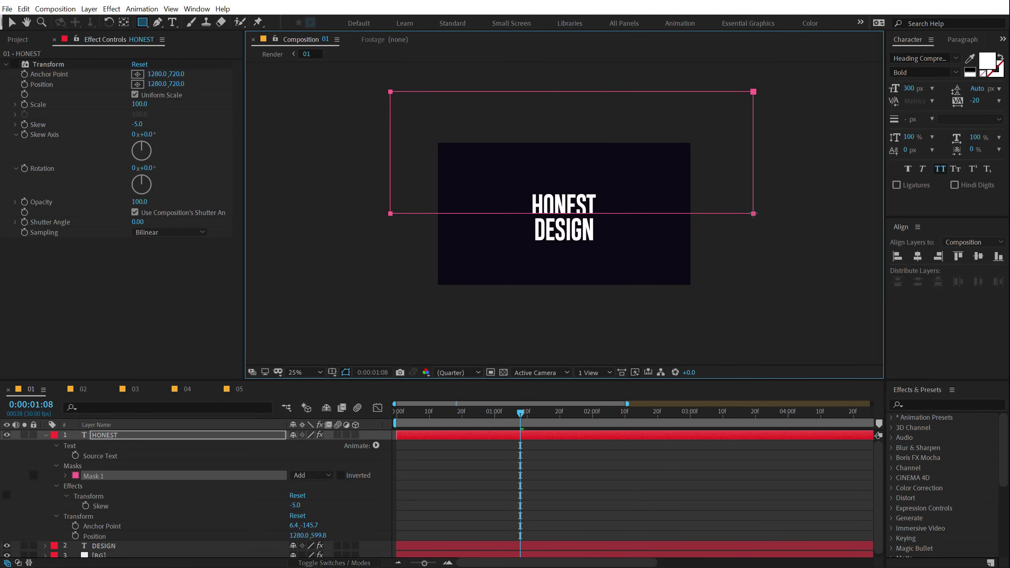
pyautogui.press('/')
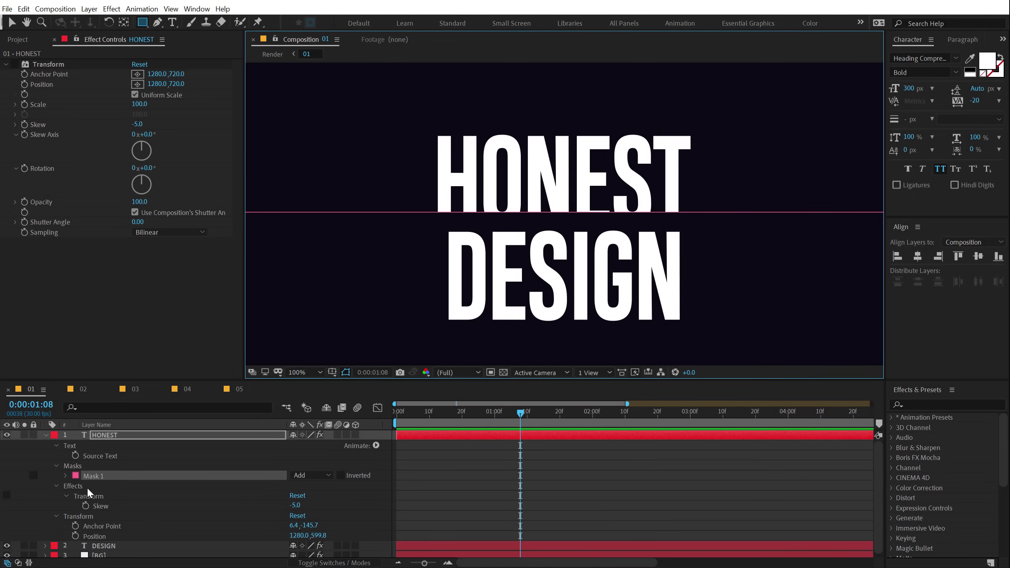
# Set the feather of the HONEST layer's mask to 48 pixels
pyautogui.press('f')
pyautogui.moveTo(309, 456); pyautogui.dragTo(336, 455)
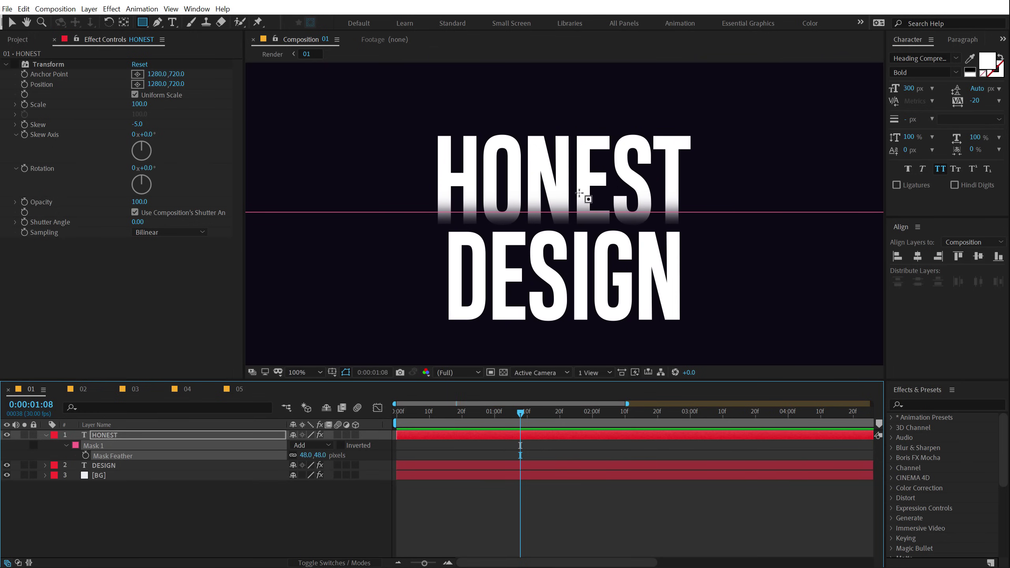
pyautogui.scroll(-2, 570, 209)
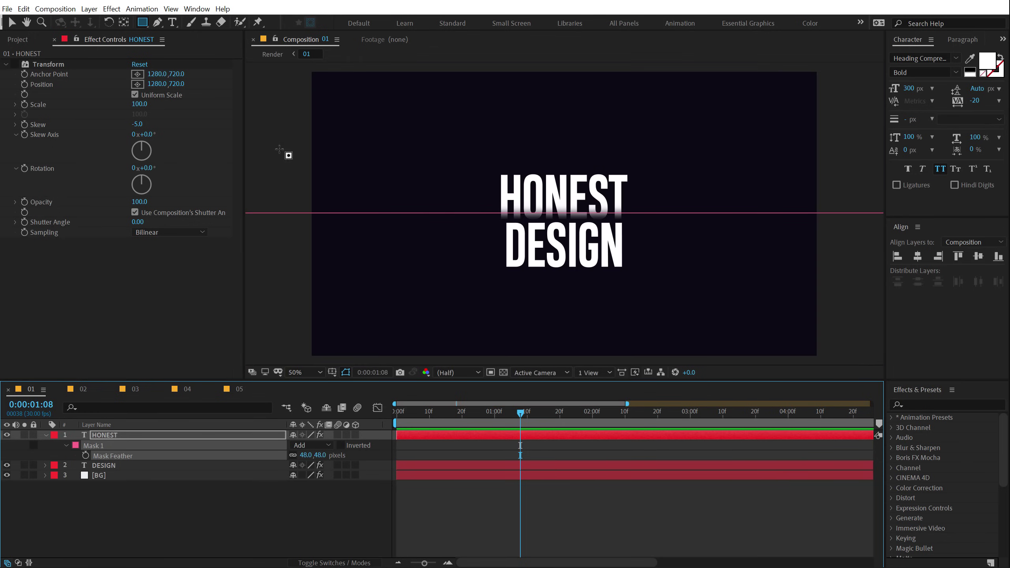
# Select the lower two points of the HONEST mask and nudge that edge up by about 4 pixels
pyautogui.click(11, 22)
pyautogui.scroll(-2, 413, 194)
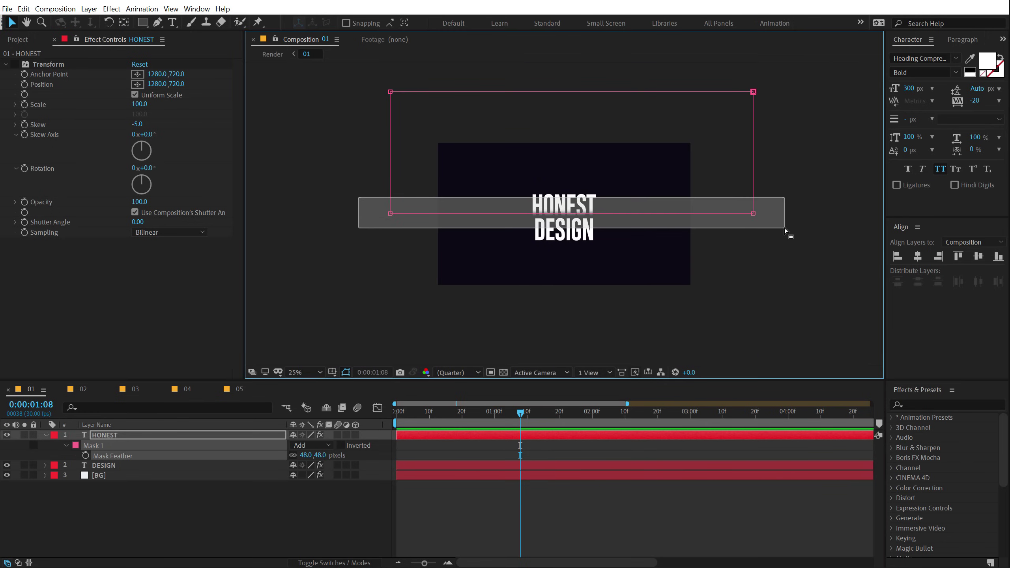
pyautogui.scroll(4, 592, 228)
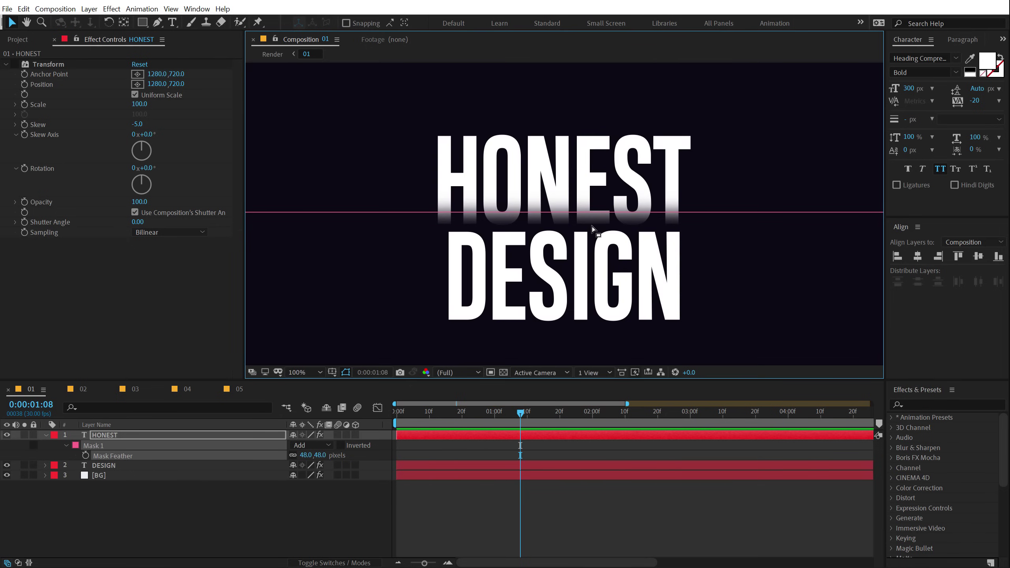
pyautogui.press('Up')
pyautogui.press('Up')
pyautogui.press('Up')
pyautogui.press('Up')
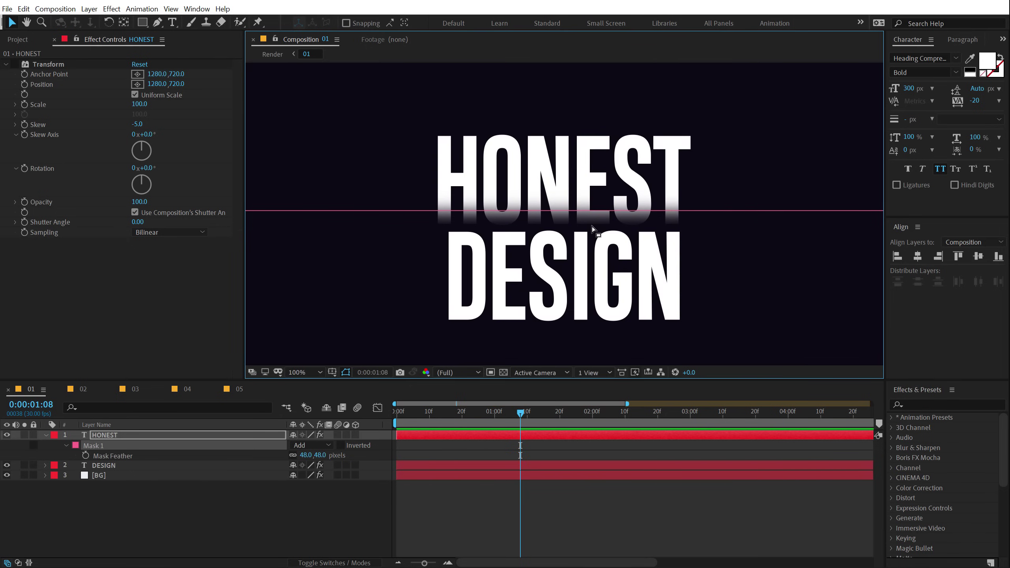
pyautogui.scroll(-2, 591, 227)
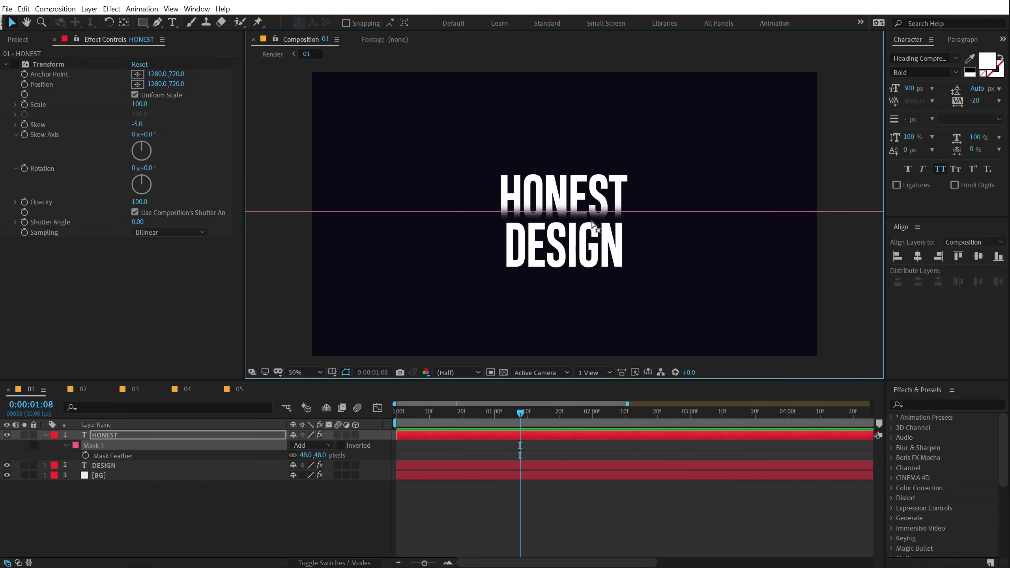
# Set the HONEST mask's feather to 60 pixels and raise its lower edge further up the letters
pyautogui.click(320, 456)
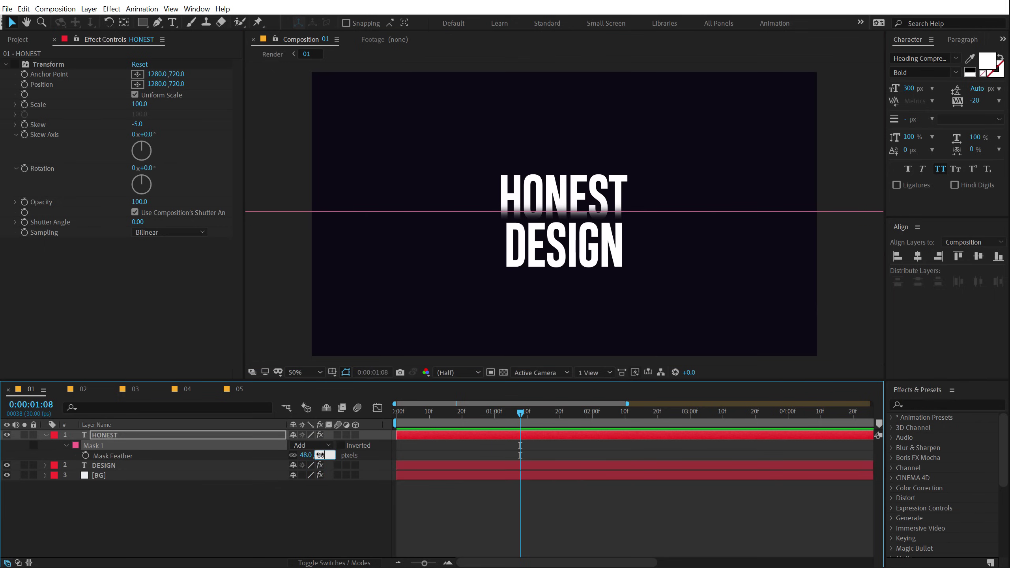
pyautogui.press('Return')
pyautogui.scroll(-2, 682, 170)
pyautogui.moveTo(345, 192); pyautogui.dragTo(755, 218)
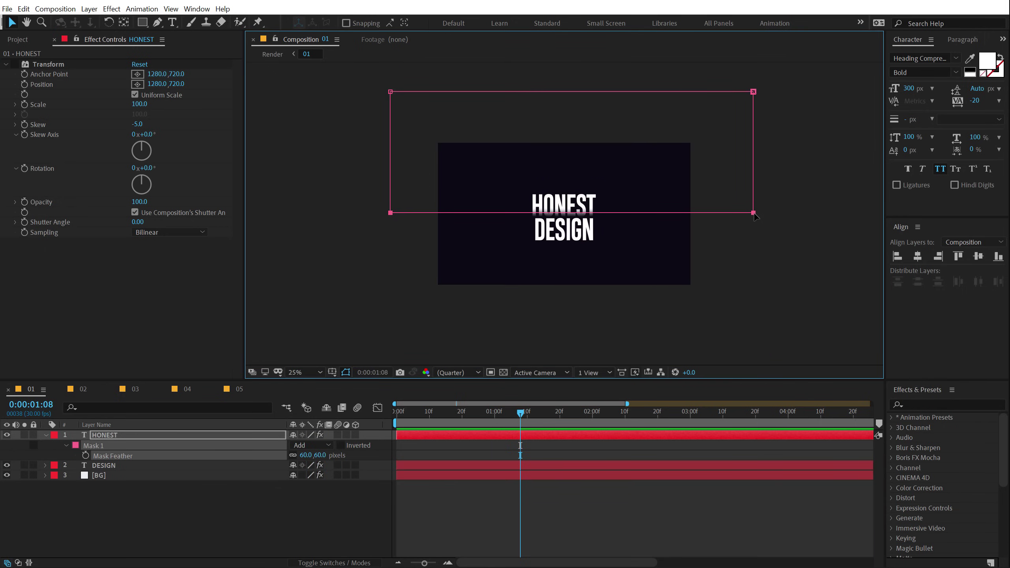
pyautogui.hotkey('shift', 'Up')
pyautogui.hotkey('shift', 'Up')
pyautogui.click(145, 500)
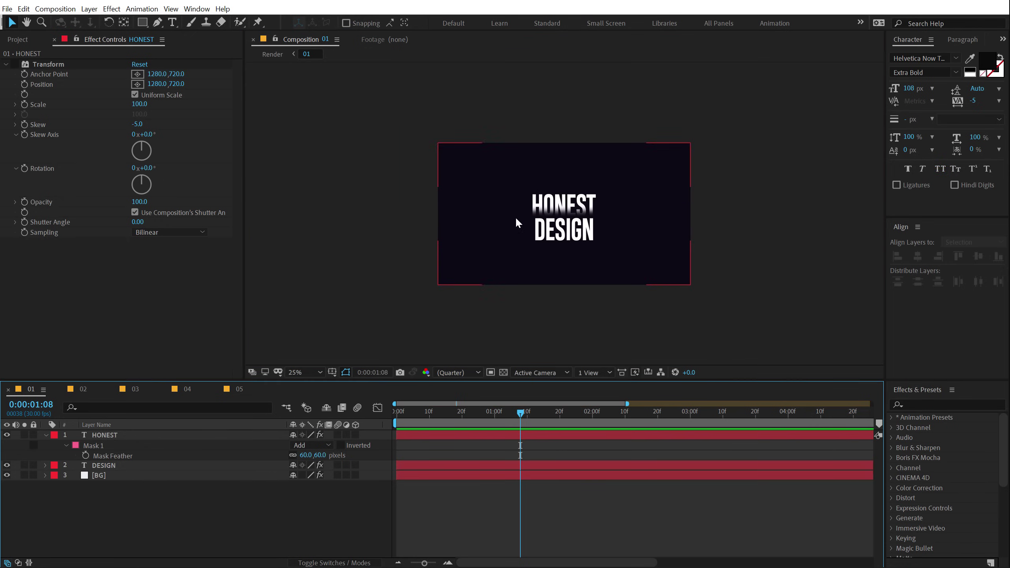
# Turn the HONEST layer's Transform effect back on so the faded text is skewed again
pyautogui.press('/')
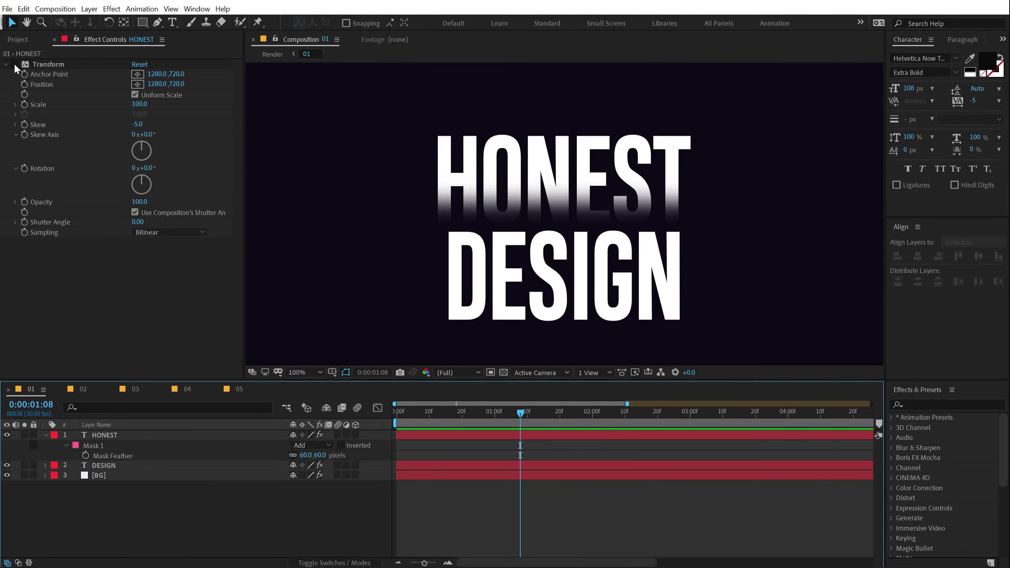
pyautogui.click(15, 65)
pyautogui.press(',')
pyautogui.press(',')
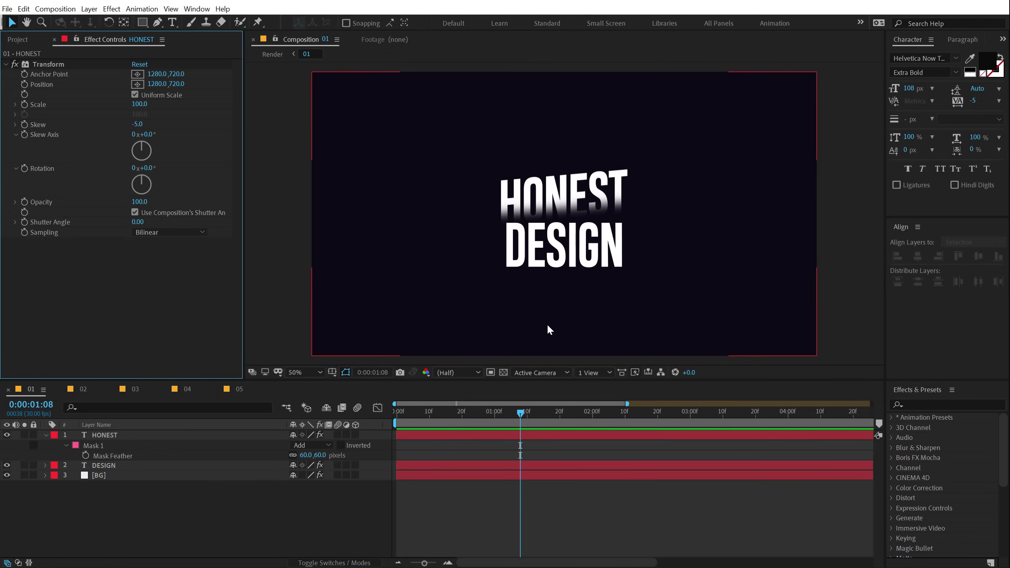
pyautogui.press('/')
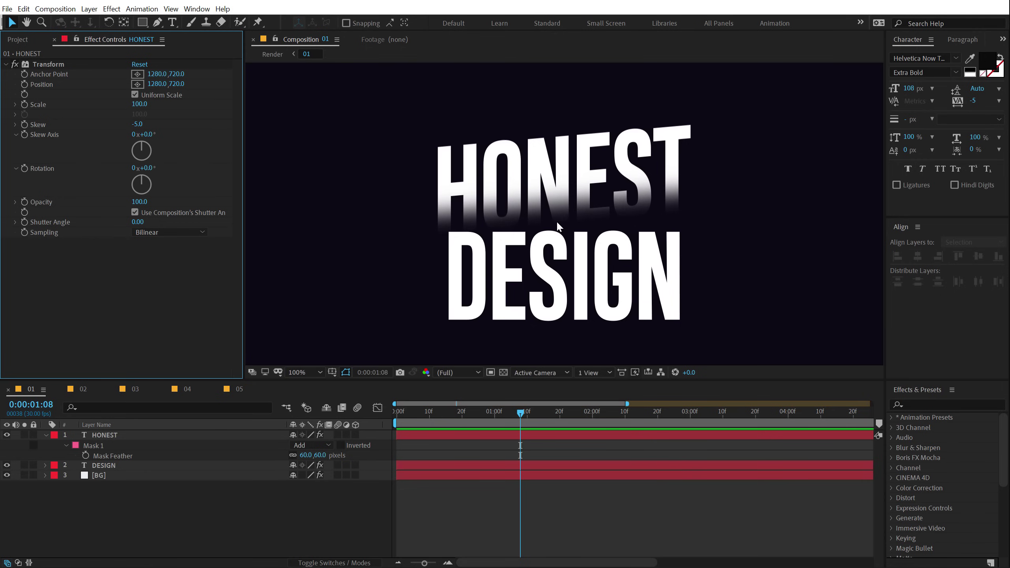
# Copy Mask 1 from HONEST to the DESIGN layer and turn DESIGN's Transform effect back on
pyautogui.click(94, 446)
pyautogui.click(95, 445)
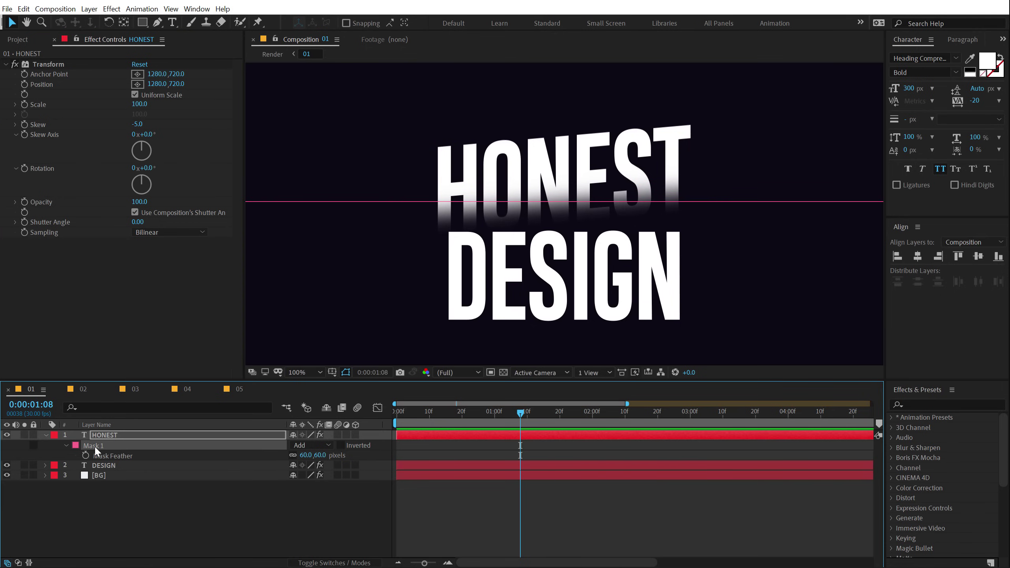
pyautogui.click(111, 465)
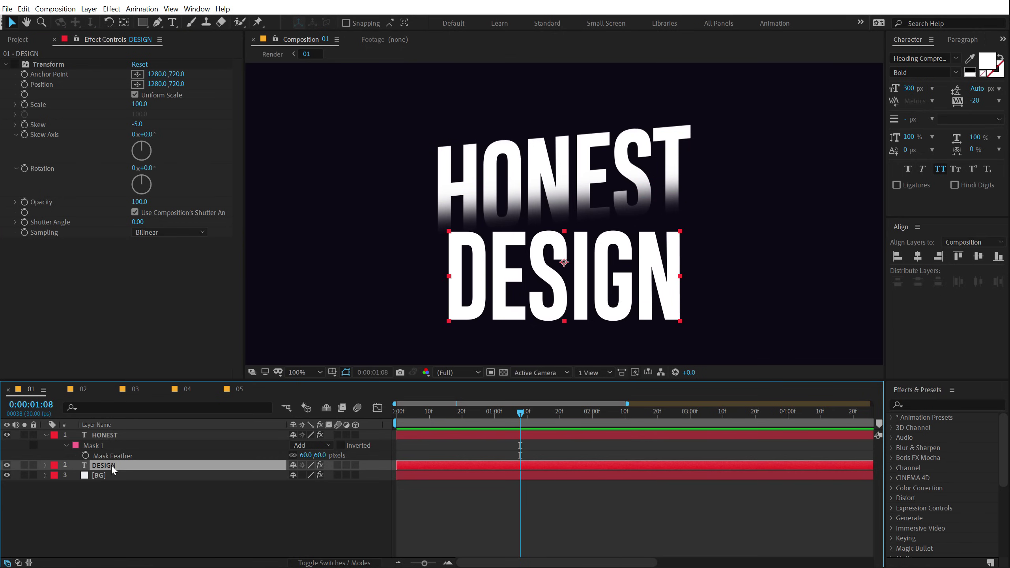
pyautogui.hotkey('ctrl', 'v')
pyautogui.press('Return')
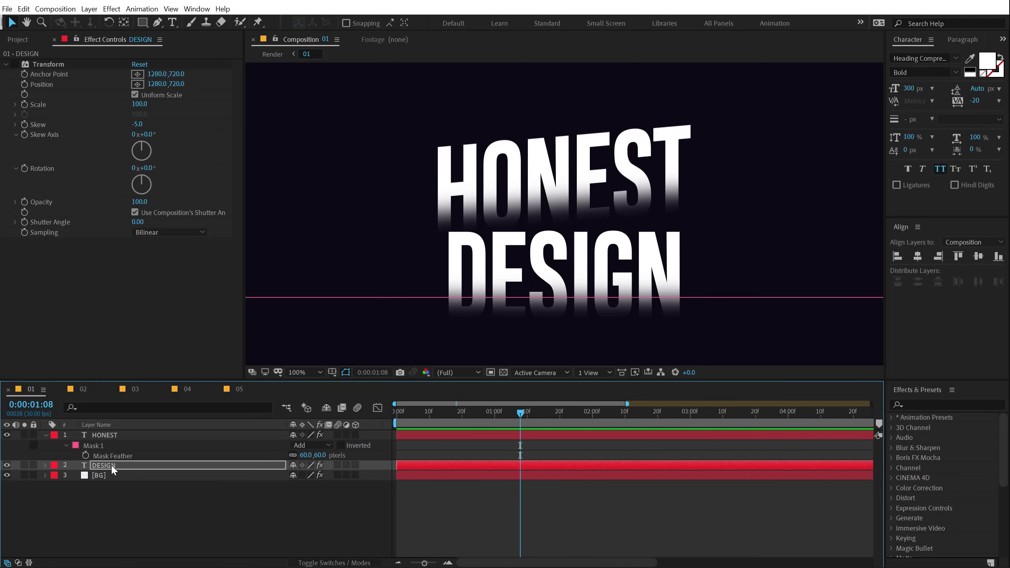
pyautogui.click(12, 64)
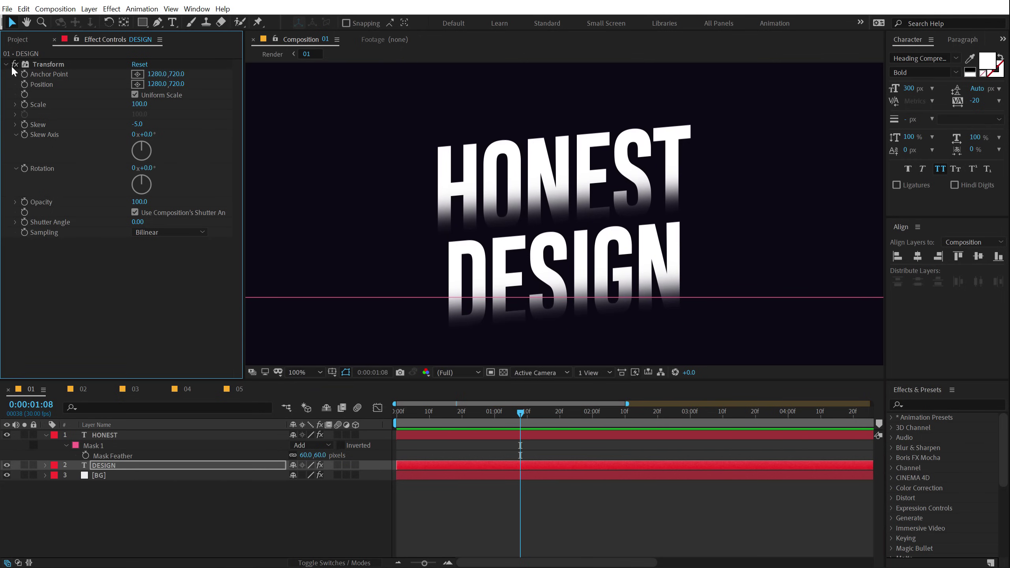
pyautogui.click(142, 503)
# Move the DESIGN text up slightly so it sits closer beneath HONEST
pyautogui.click(99, 465)
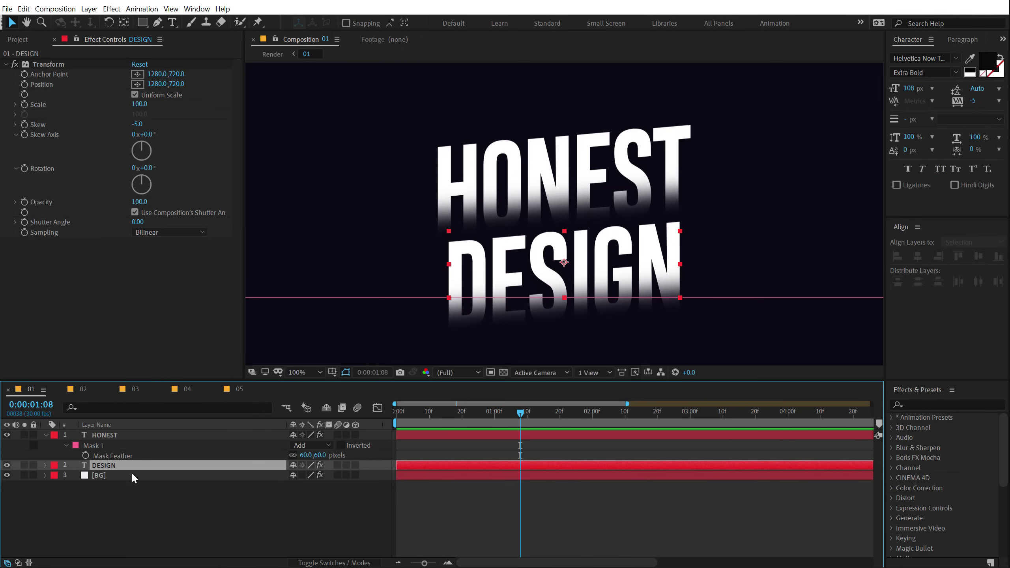
pyautogui.moveTo(565, 268); pyautogui.dragTo(564, 259)
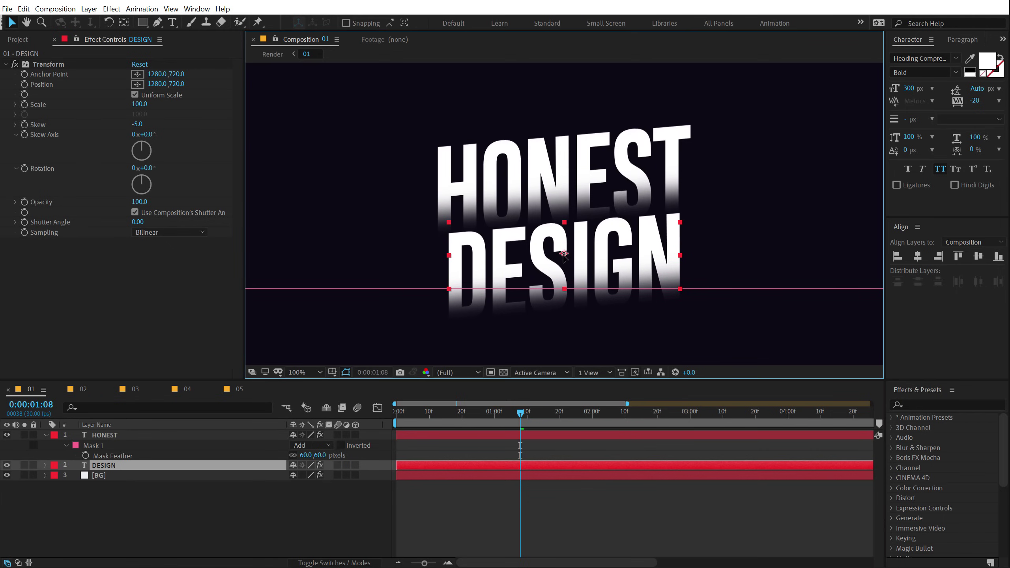
pyautogui.click(214, 489)
pyautogui.press(',')
pyautogui.press(',')
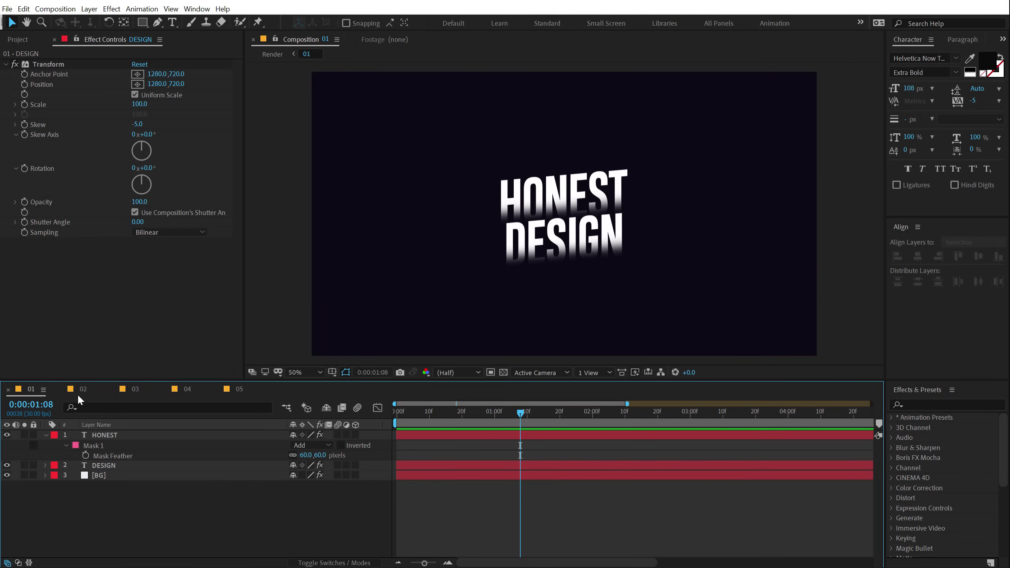
# Try adjusting the HONEST layer's own vertical position
pyautogui.click(46, 435)
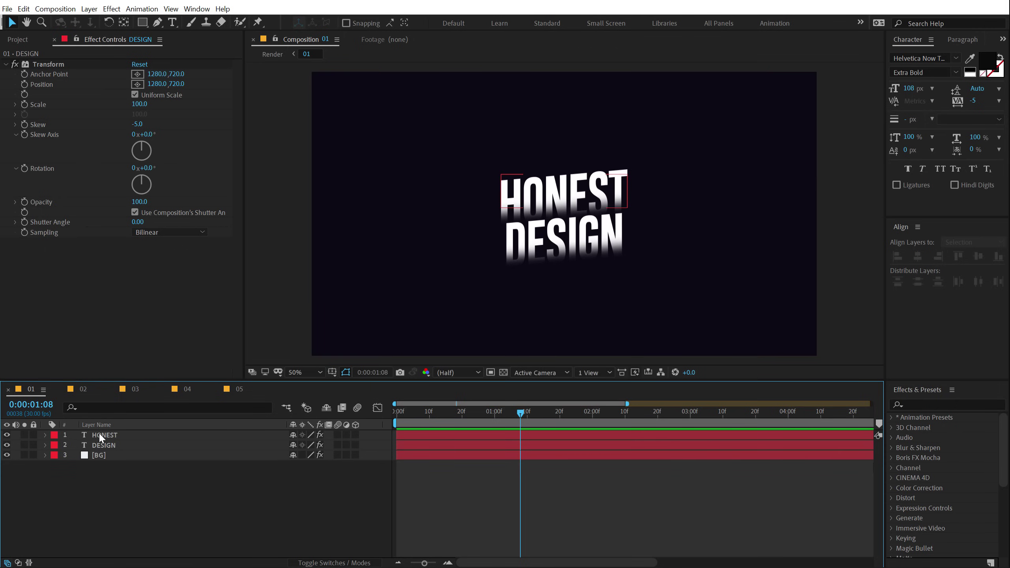
pyautogui.click(98, 434)
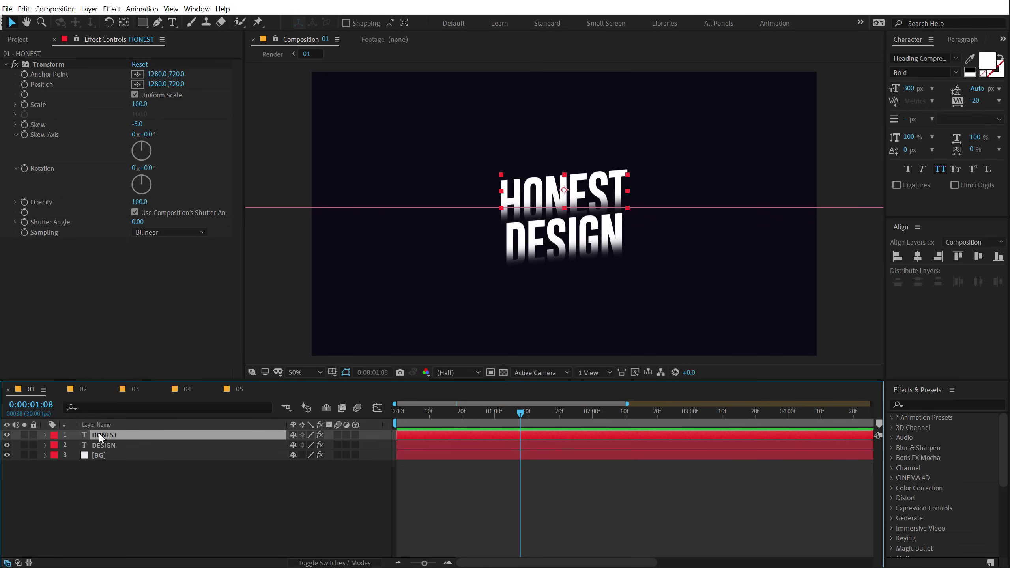
pyautogui.press('p')
pyautogui.moveTo(316, 445)
pyautogui.mouseDown()
pyautogui.moveTo(275, 441)
pyautogui.moveTo(310, 447)
pyautogui.mouseUp()
pyautogui.click(164, 472)
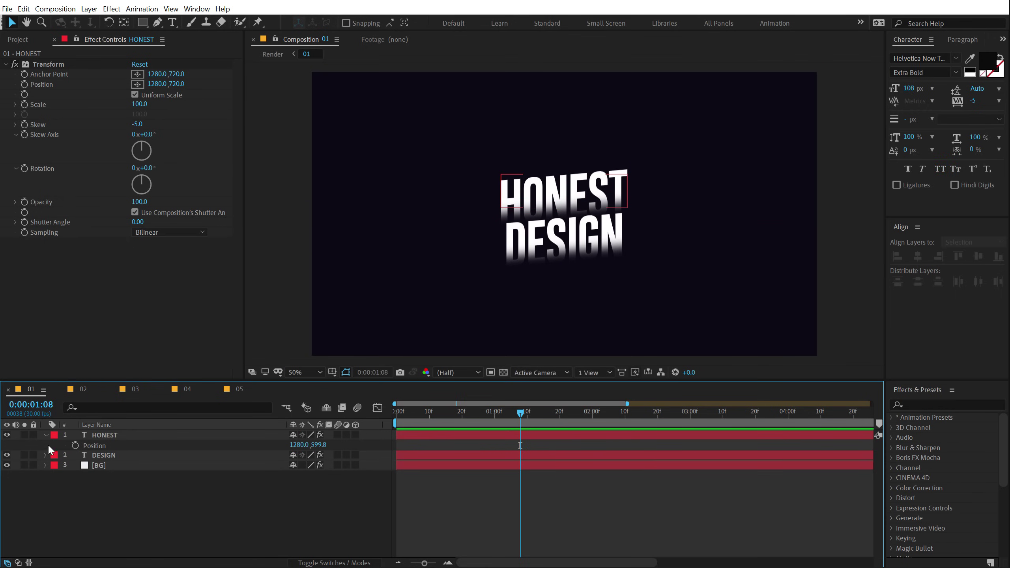
# Add a Position text animator to the HONEST layer
pyautogui.click(44, 434)
pyautogui.click(44, 434)
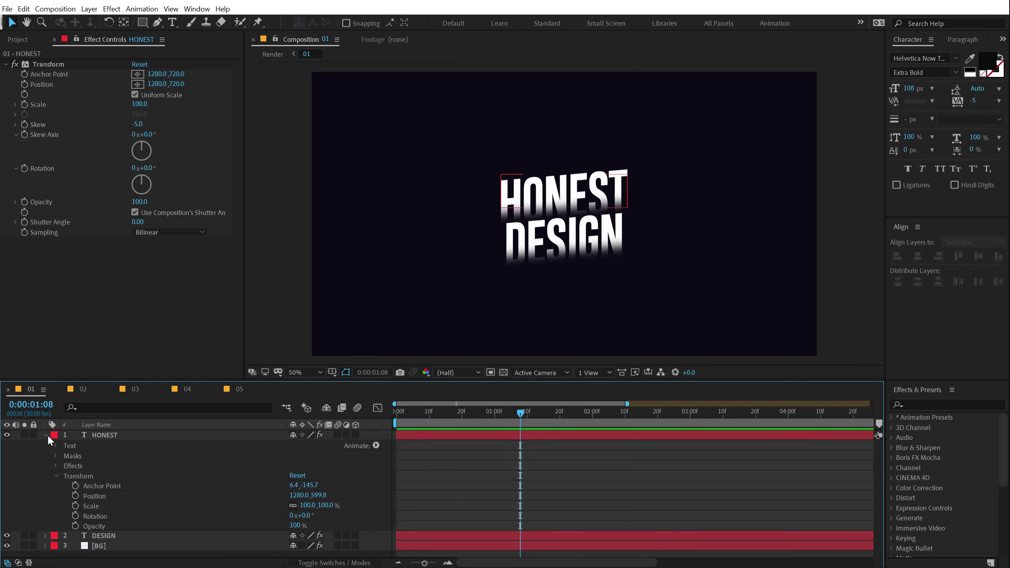
pyautogui.click(55, 475)
pyautogui.click(375, 445)
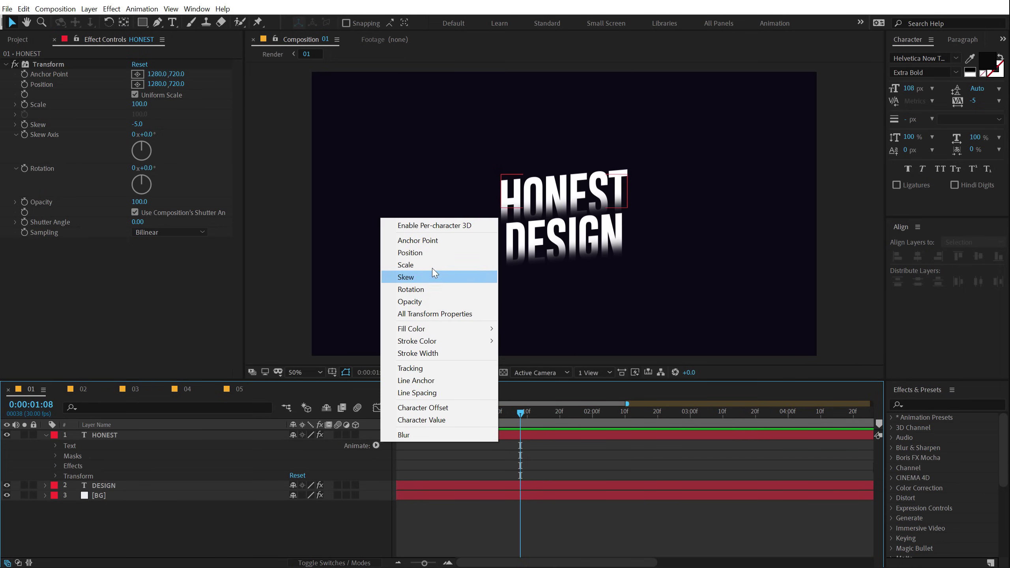
pyautogui.click(425, 254)
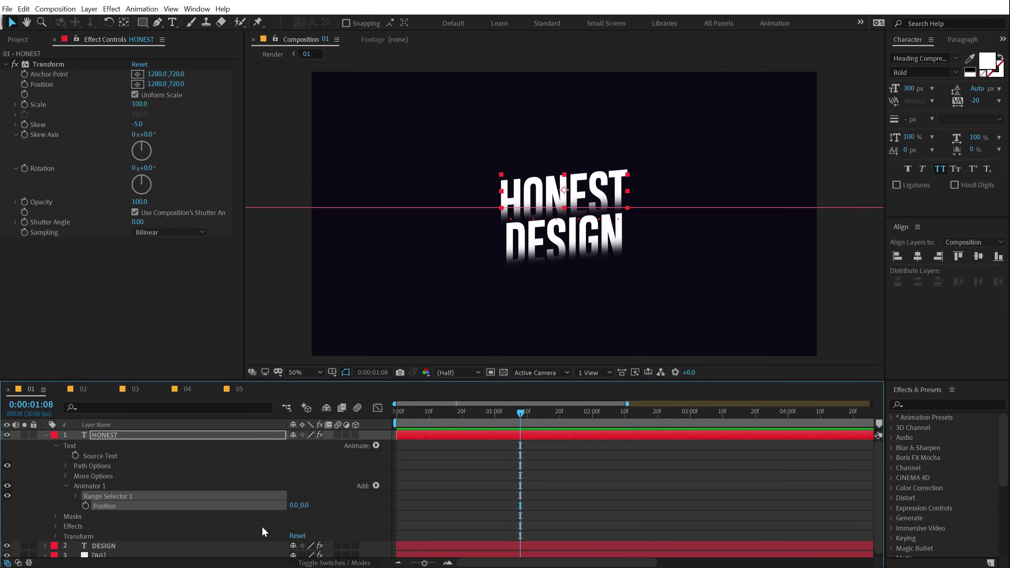
# Set the HONEST animator's position to 0, 217 and add a position keyframe at 0:00:01:08
pyautogui.moveTo(304, 505); pyautogui.dragTo(447, 482)
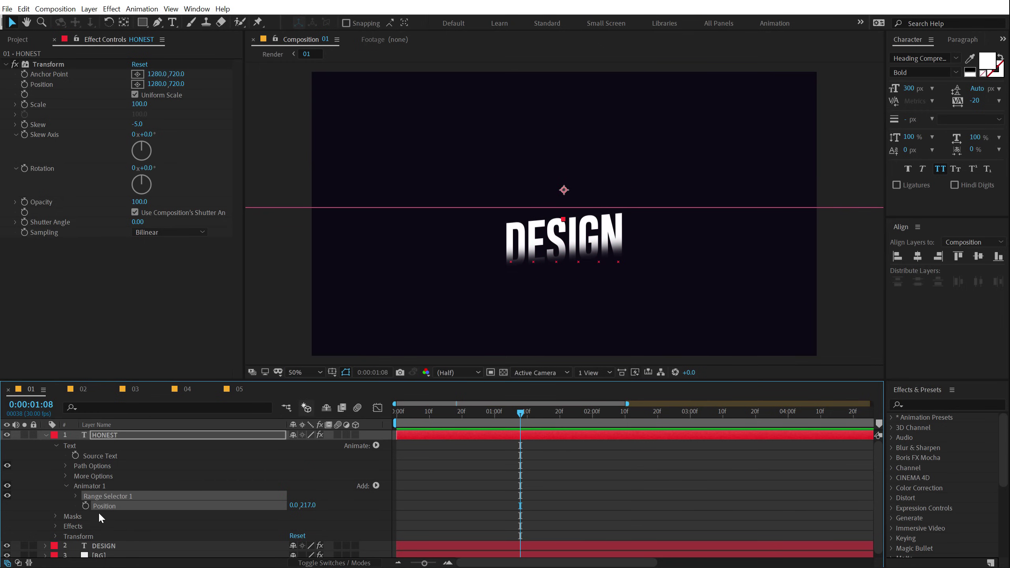
pyautogui.click(85, 506)
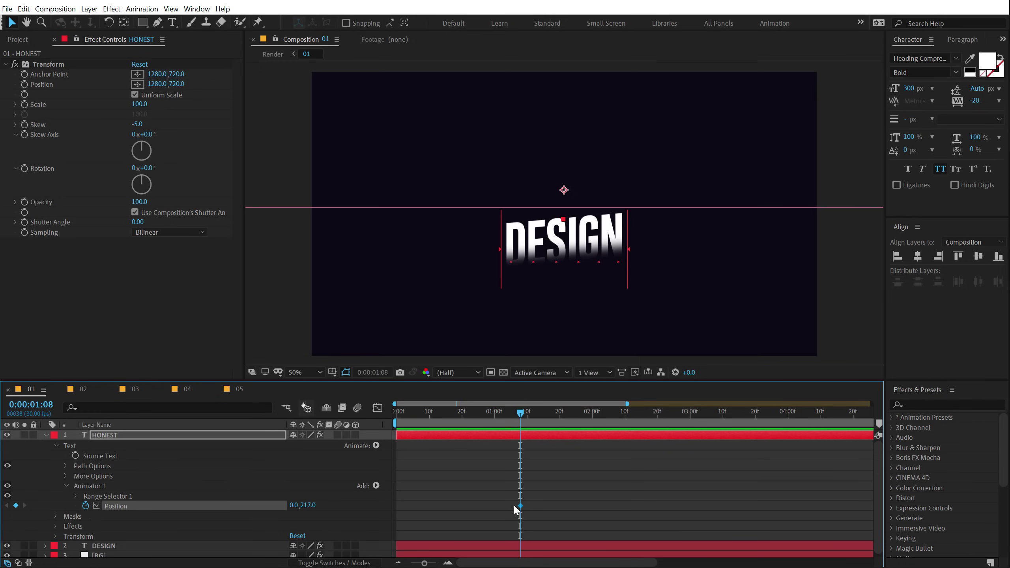
# Move HONEST's first animator position keyframe to 0:00:00:00 and set the position at 0:00:01:08 to 0, 0
pyautogui.moveTo(520, 505); pyautogui.dragTo(348, 508)
pyautogui.click(310, 506)
pyautogui.write('0')
pyautogui.press('Return')
pyautogui.moveTo(421, 411); pyautogui.dragTo(346, 453)
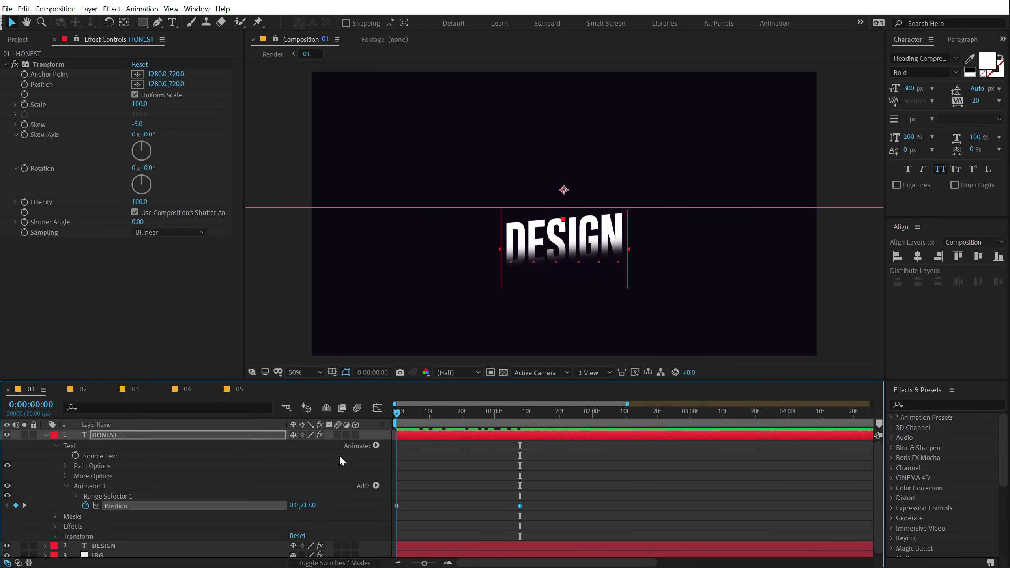
# Copy the HONEST layer's Position animator with its keyframes onto the DESIGN layer, starting at 0:00:00:00
pyautogui.click(87, 486)
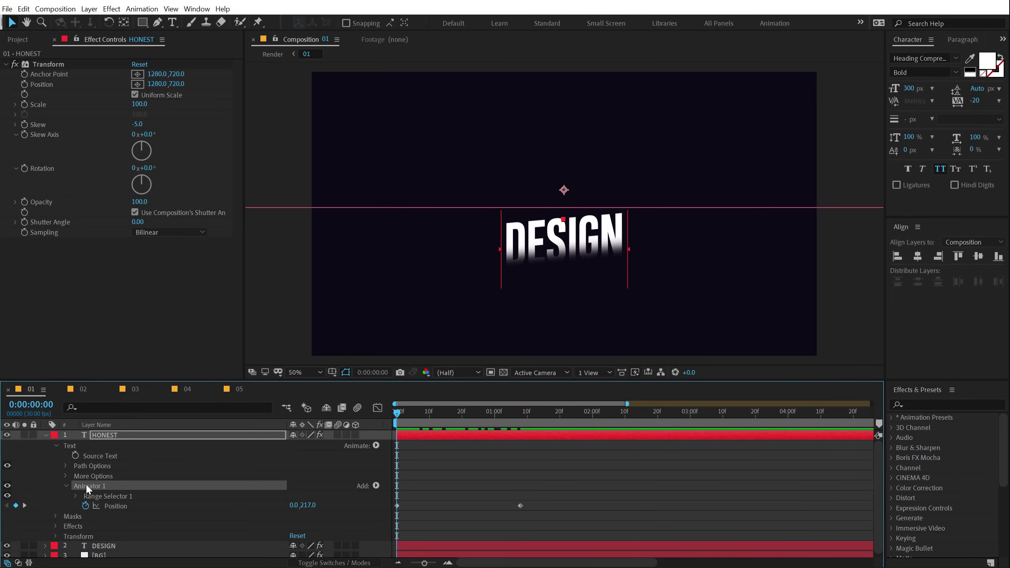
pyautogui.click(46, 435)
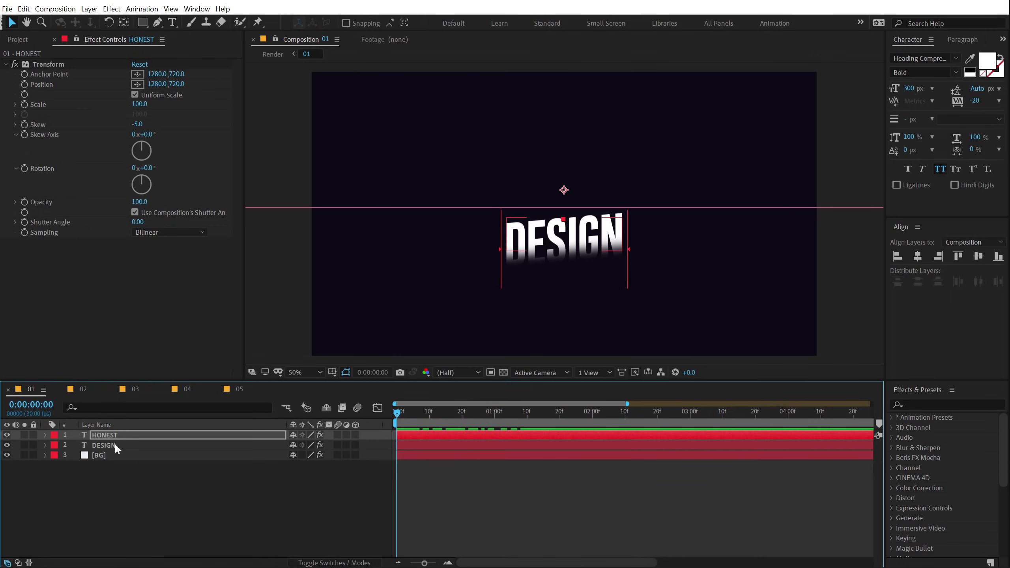
pyautogui.click(115, 445)
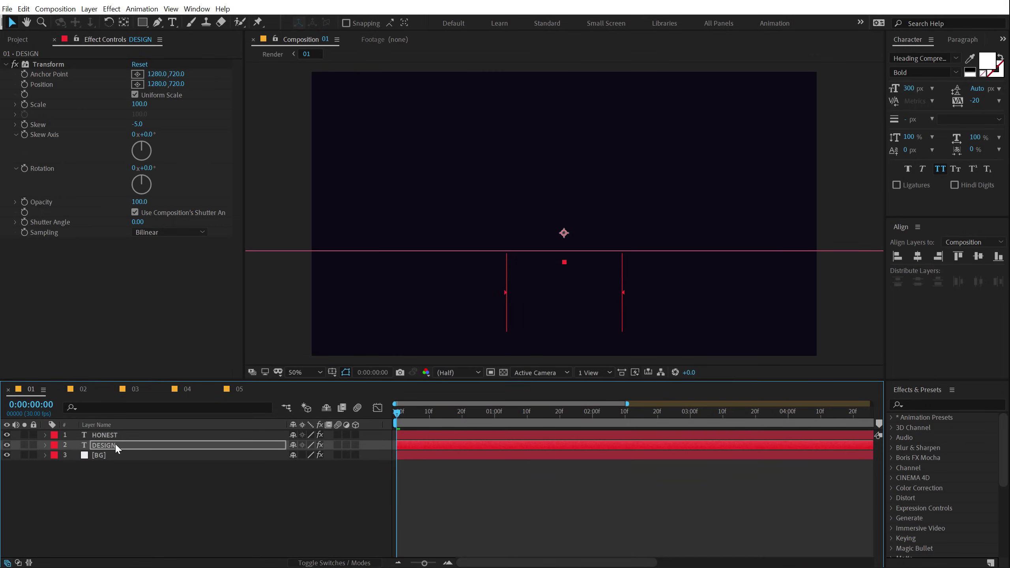
# Shift the DESIGN layer so it starts at 0:00:00:05, delaying its reveal behind HONEST
pyautogui.click(413, 412)
pyautogui.moveTo(417, 416)
pyautogui.mouseDown()
pyautogui.moveTo(561, 414)
pyautogui.moveTo(412, 414)
pyautogui.mouseUp()
pyautogui.press('space')
pyautogui.click(410, 415)
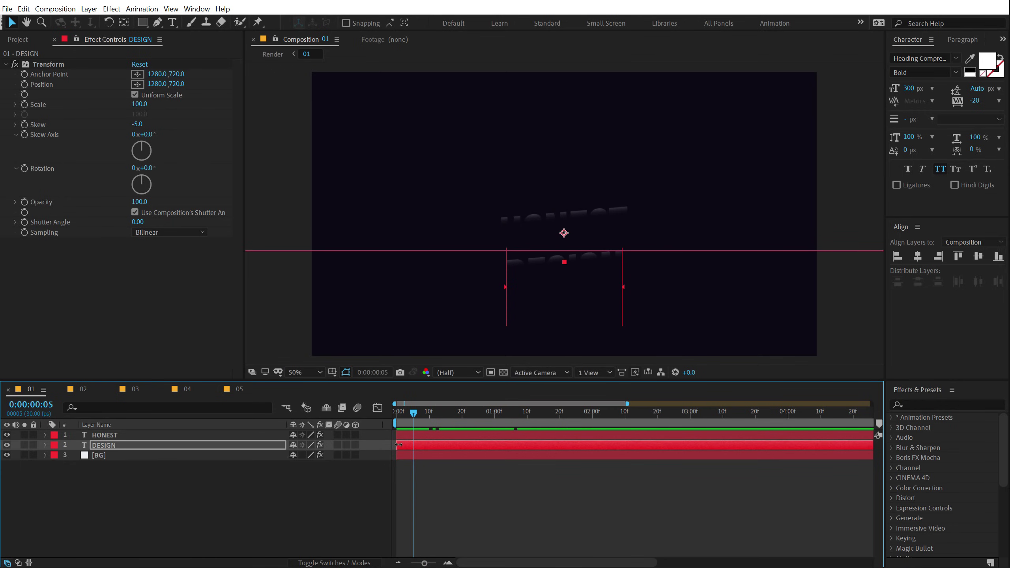
pyautogui.moveTo(401, 448); pyautogui.dragTo(414, 448)
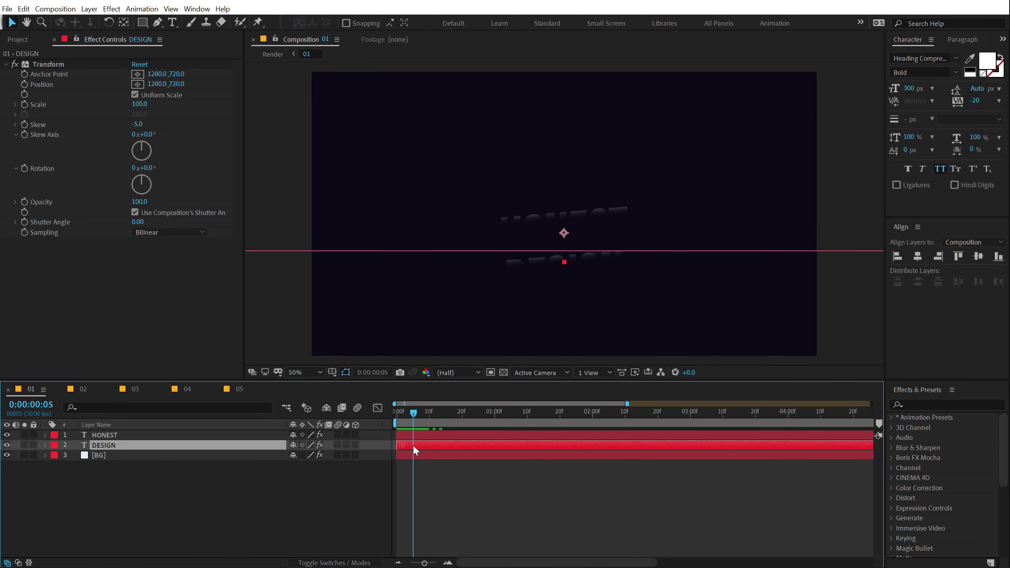
# Apply Easy Ease to all position keyframes of HONEST and DESIGN and open them in the Graph Editor
pyautogui.keyDown('shift'); pyautogui.click(136, 436); pyautogui.keyUp('shift')
pyautogui.press('u')
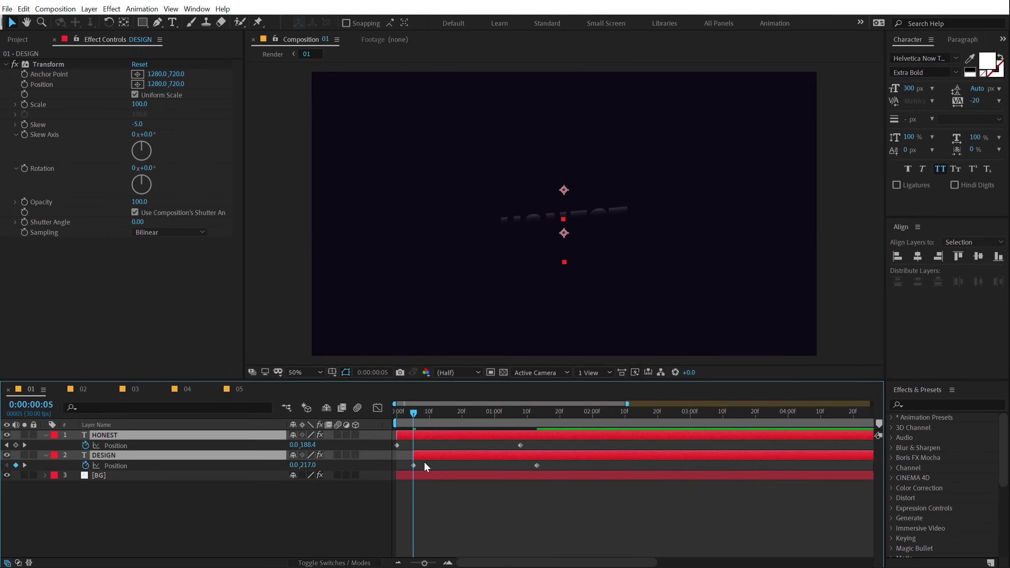
pyautogui.moveTo(596, 443); pyautogui.dragTo(352, 476)
pyautogui.press('F9')
pyautogui.click(374, 412)
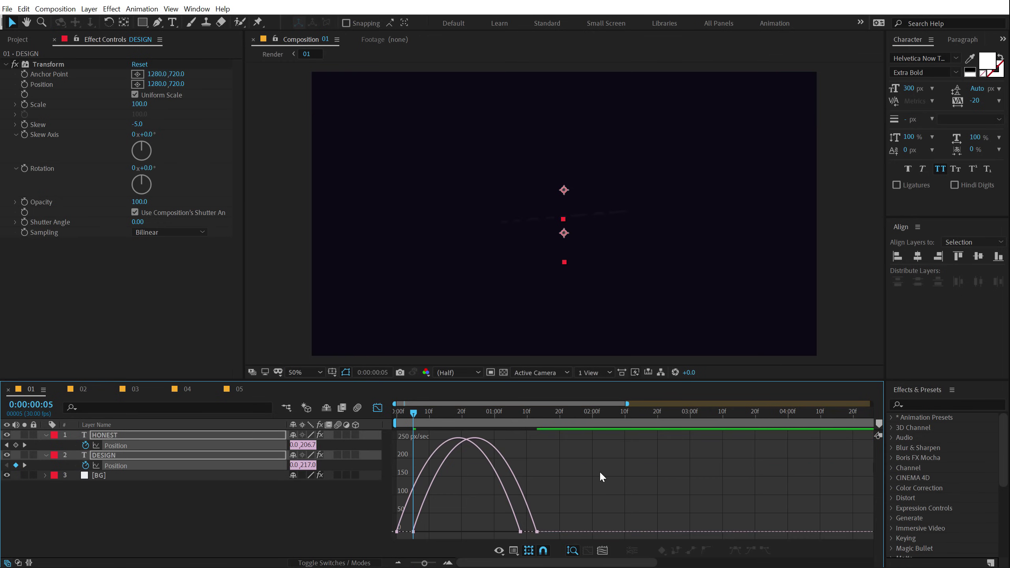
# Reshape both position speed curves to peak early and decelerate gradually, and preview the animation from the start
pyautogui.rightClick(574, 469)
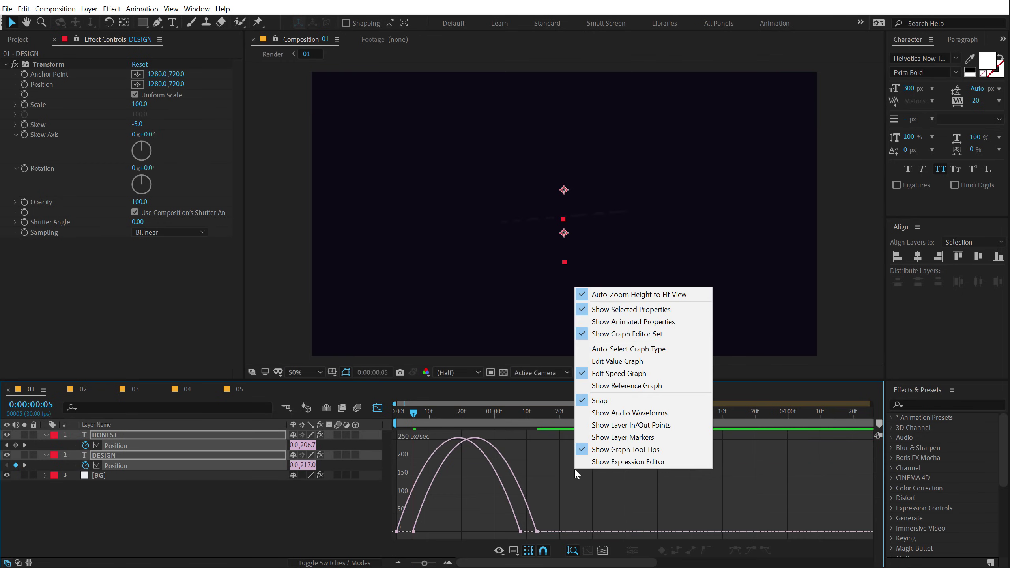
pyautogui.click(629, 391)
pyautogui.moveTo(592, 502); pyautogui.dragTo(422, 529)
pyautogui.press('Home')
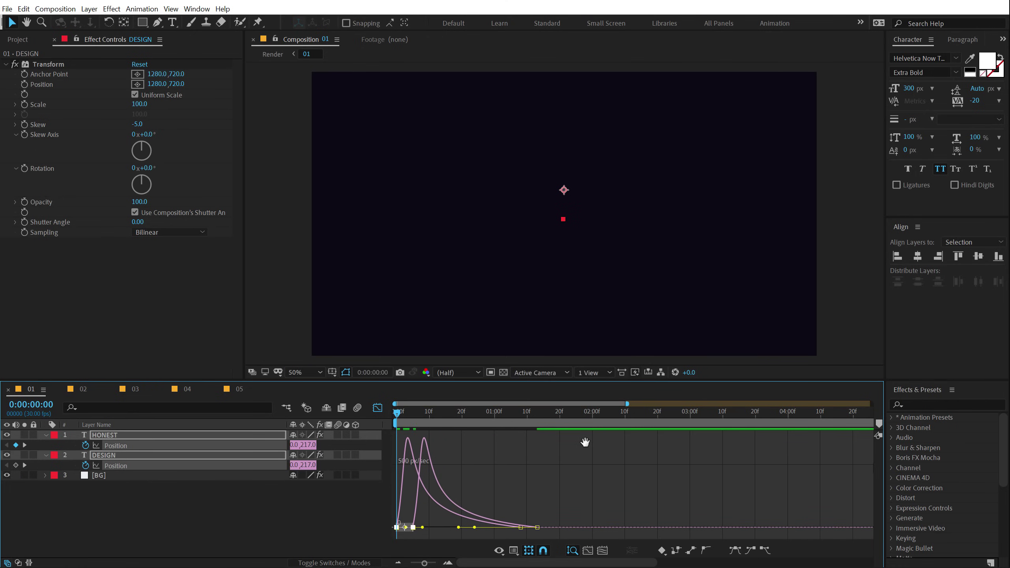
pyautogui.press('space')
# Set the end of composition 01's work area at 0:00:02:03 during the preview
pyautogui.moveTo(557, 414); pyautogui.dragTo(602, 418)
pyautogui.press('n')
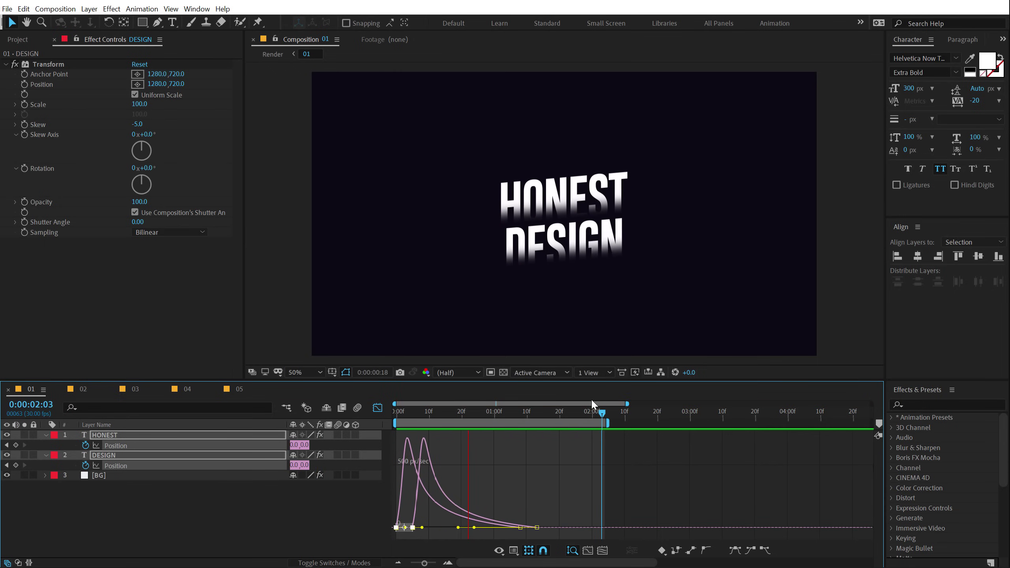
pyautogui.click(550, 413)
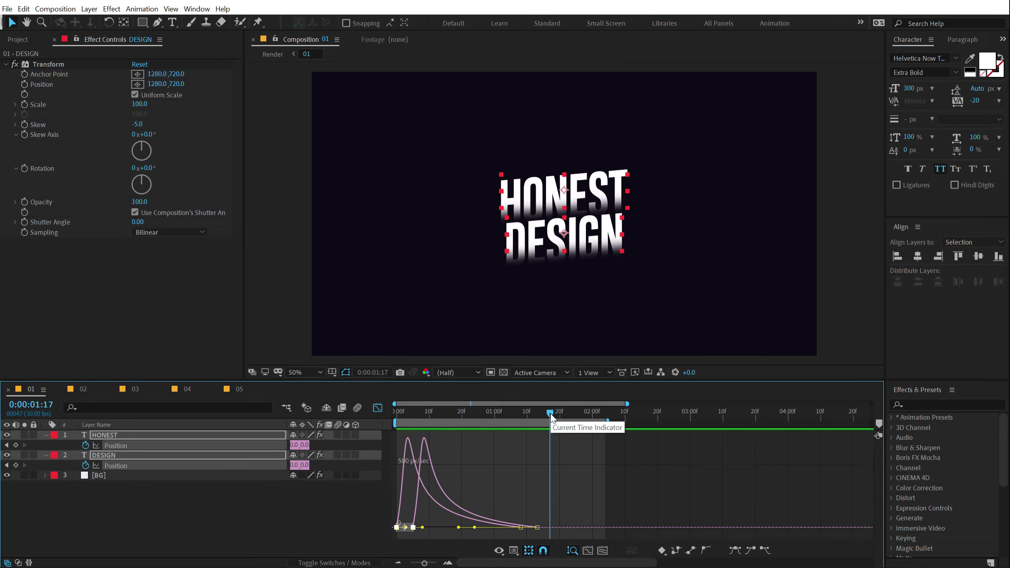
pyautogui.click(127, 501)
# Open composition 02 and make its BG, DESIGN and CREATIVE DESIRE layers visible
pyautogui.click(83, 389)
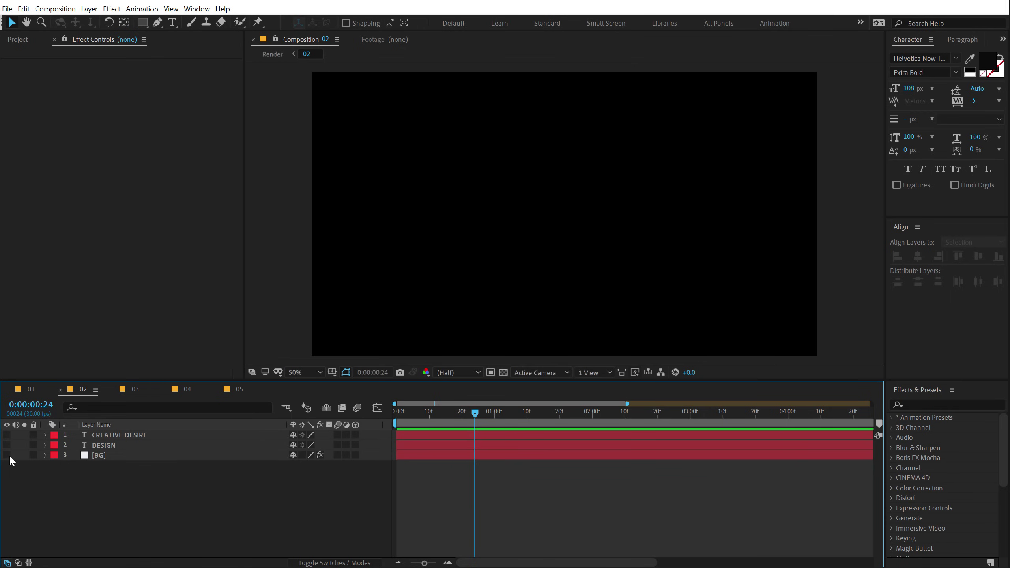
pyautogui.click(6, 456)
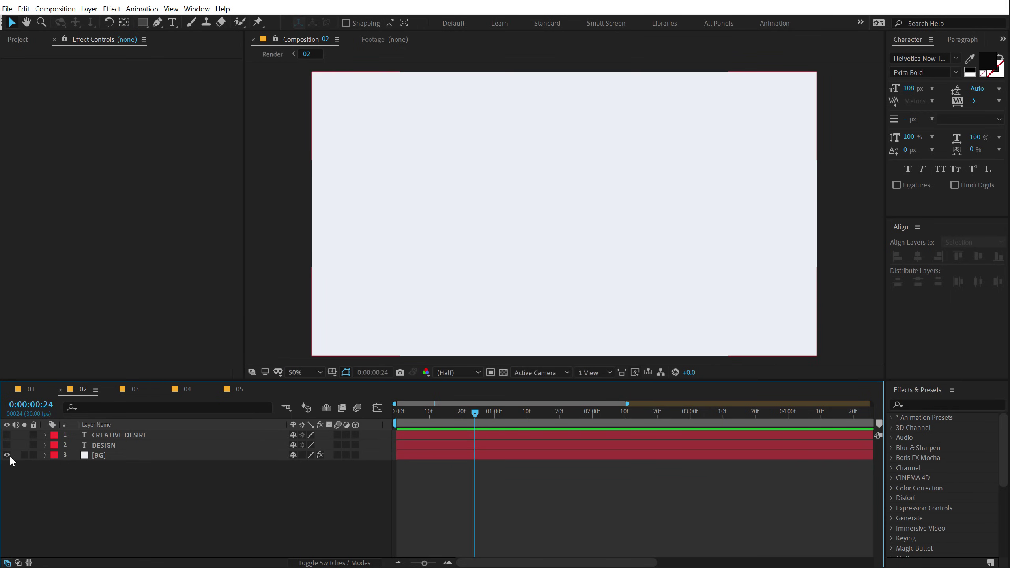
pyautogui.click(7, 445)
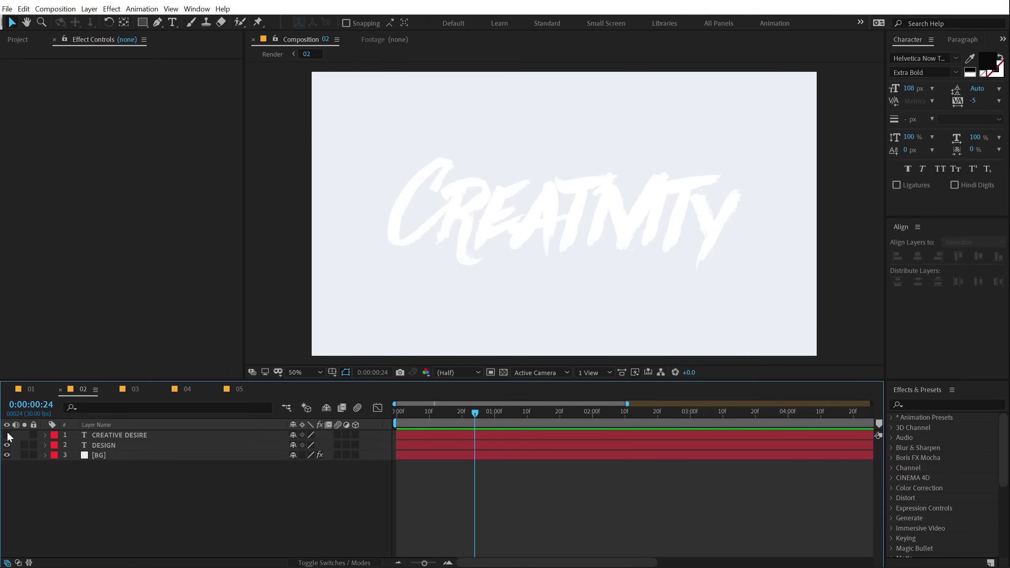
pyautogui.click(6, 435)
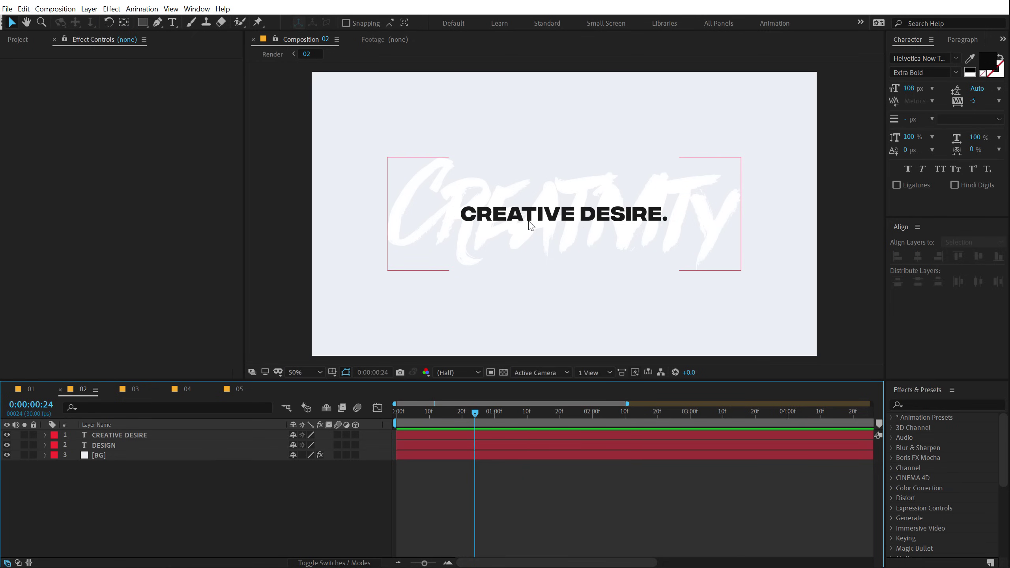
pyautogui.press('/')
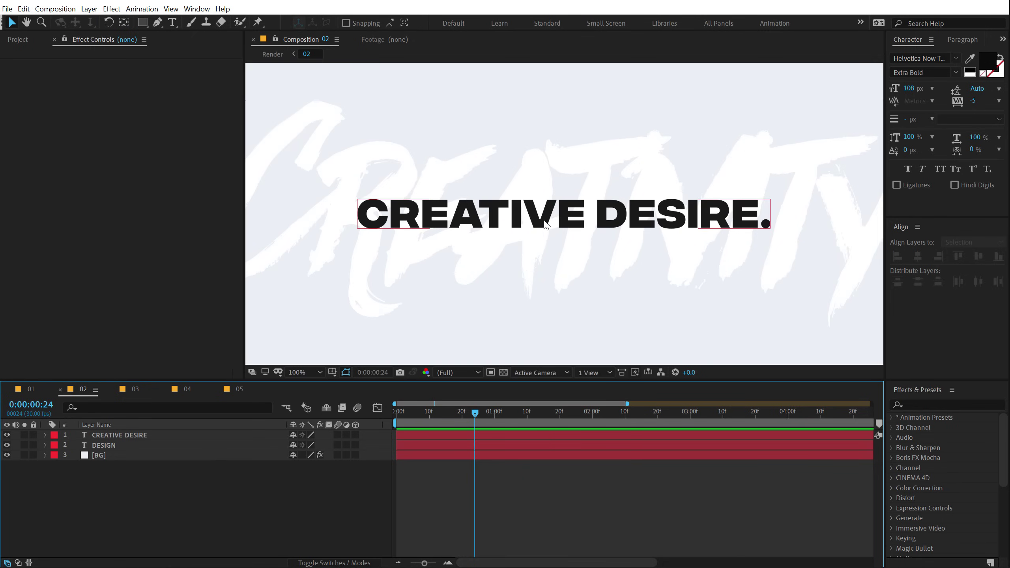
pyautogui.press(',')
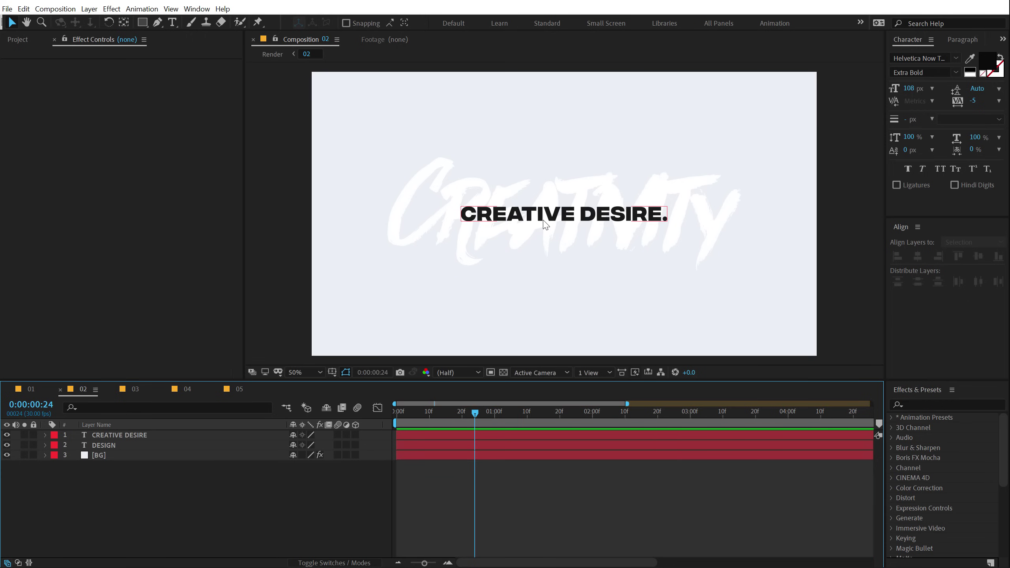
# Hide the CREATIVE DESIRE layer and add a Drop Shadow layer style to the DESIGN layer
pyautogui.click(7, 435)
pyautogui.click(100, 445)
pyautogui.rightClick(100, 446)
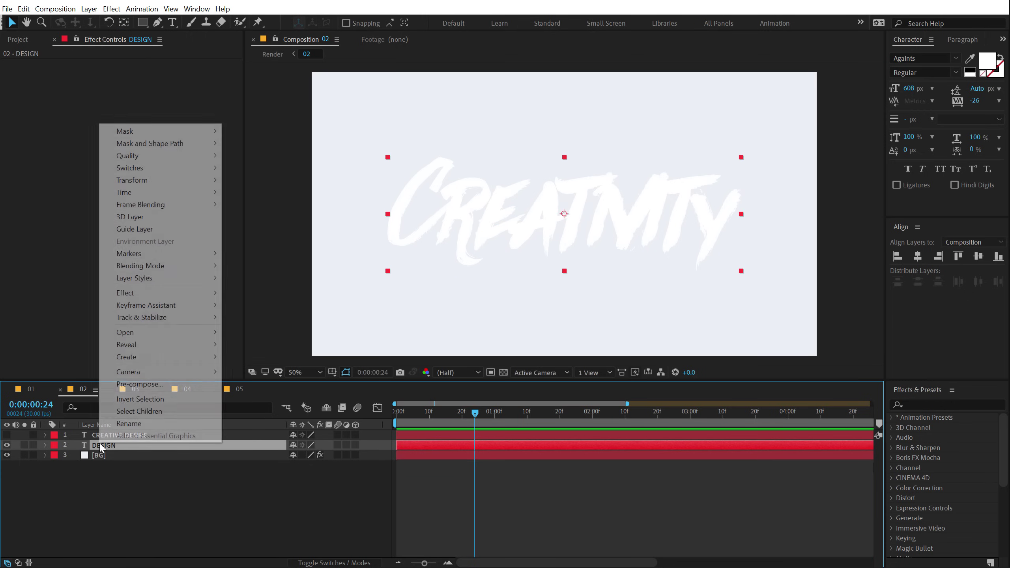
pyautogui.moveTo(221, 284)
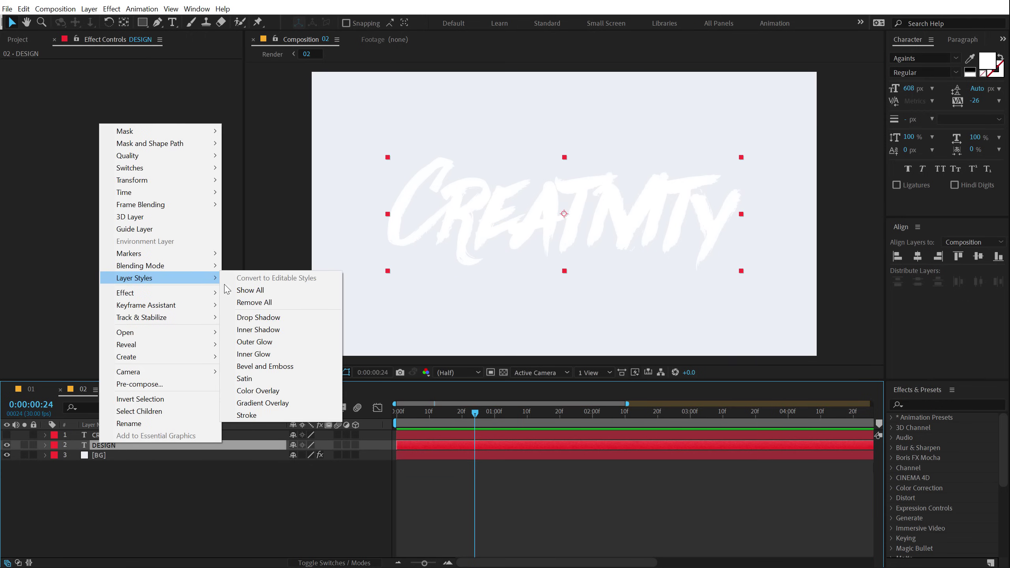
pyautogui.click(255, 318)
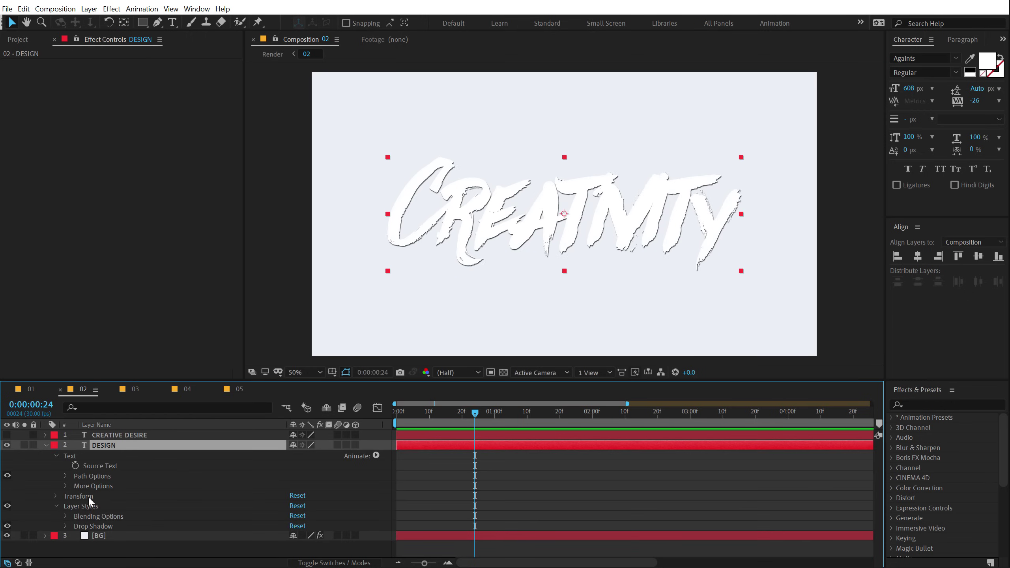
# Sample the light background colour as the drop shadow's colour on the DESIGN layer
pyautogui.click(68, 527)
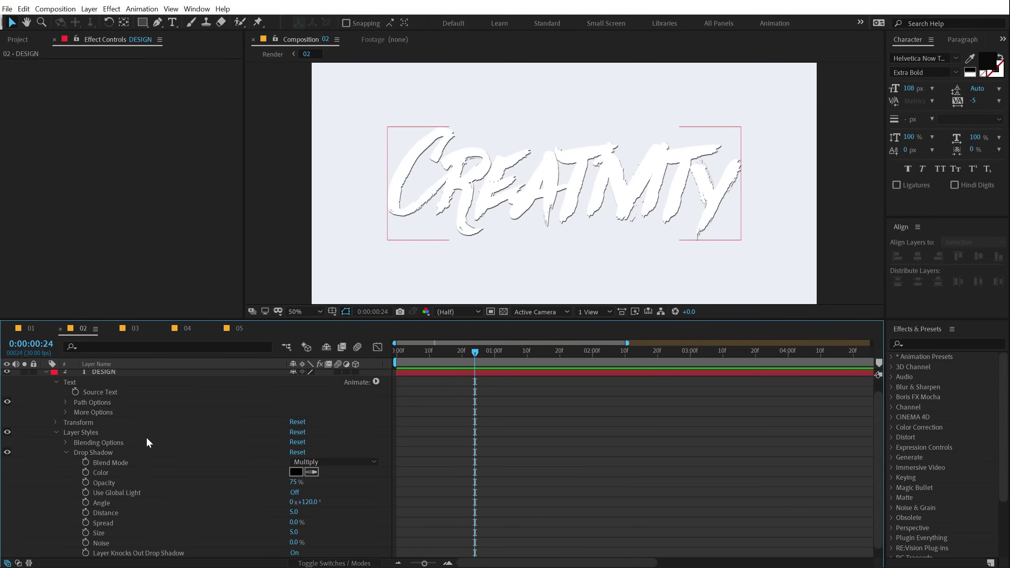
pyautogui.click(312, 472)
pyautogui.click(347, 272)
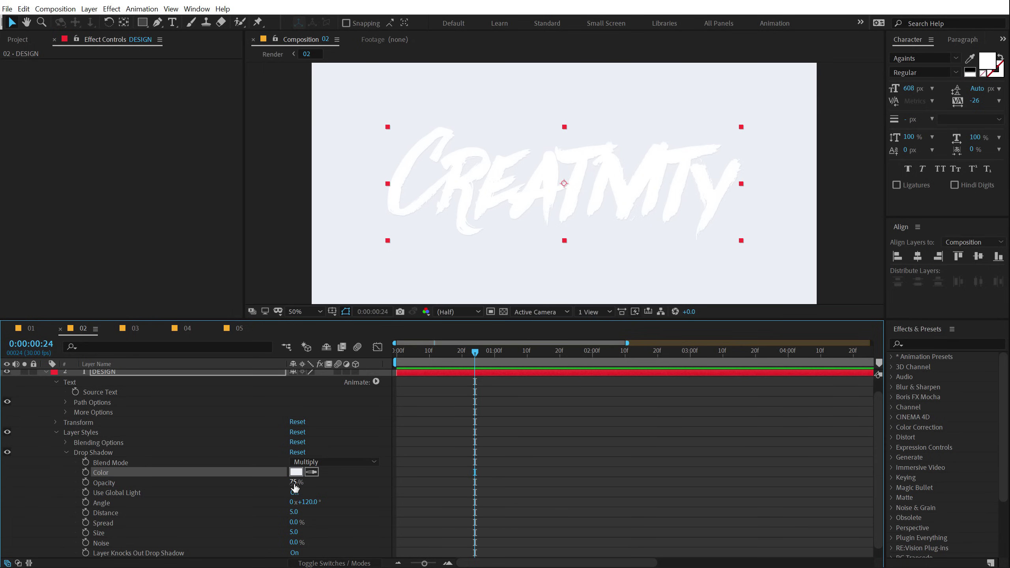
# Set the drop shadow's opacity to 100%, size to 120, noise to 5% and colour to E1E8F1
pyautogui.moveTo(295, 483); pyautogui.dragTo(358, 482)
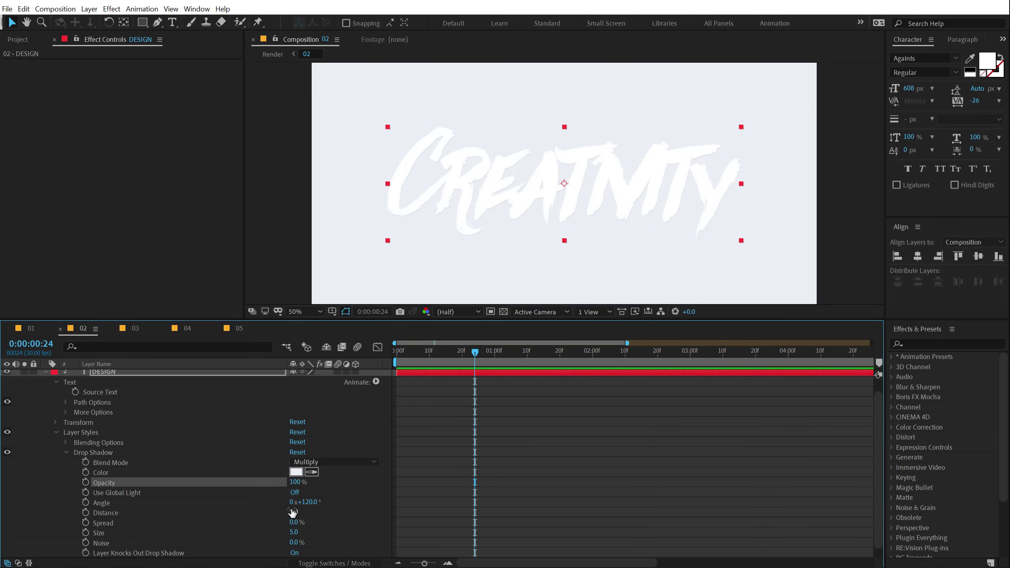
pyautogui.click(294, 533)
pyautogui.press('Return')
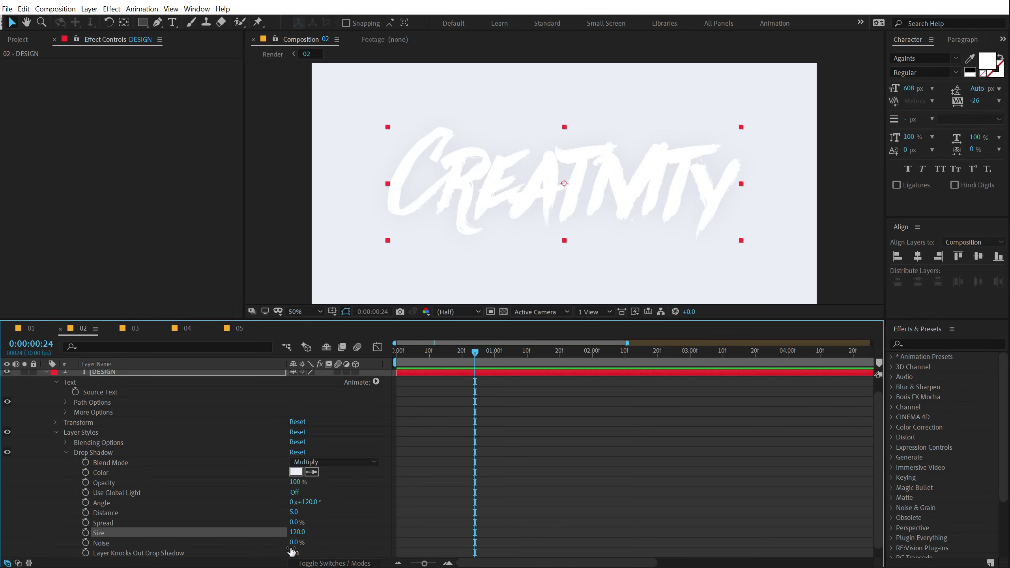
pyautogui.click(294, 542)
pyautogui.press('Return')
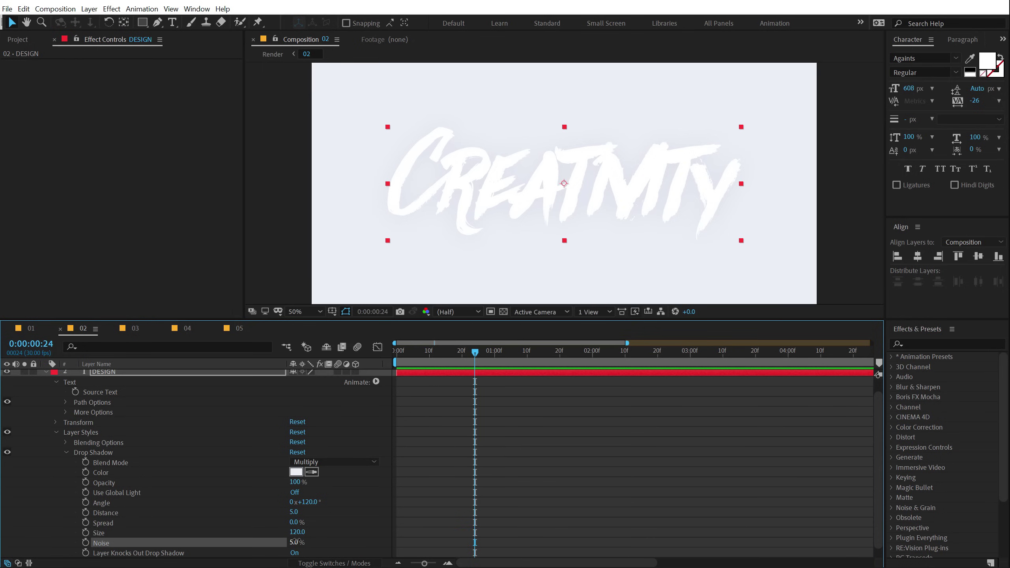
pyautogui.click(339, 505)
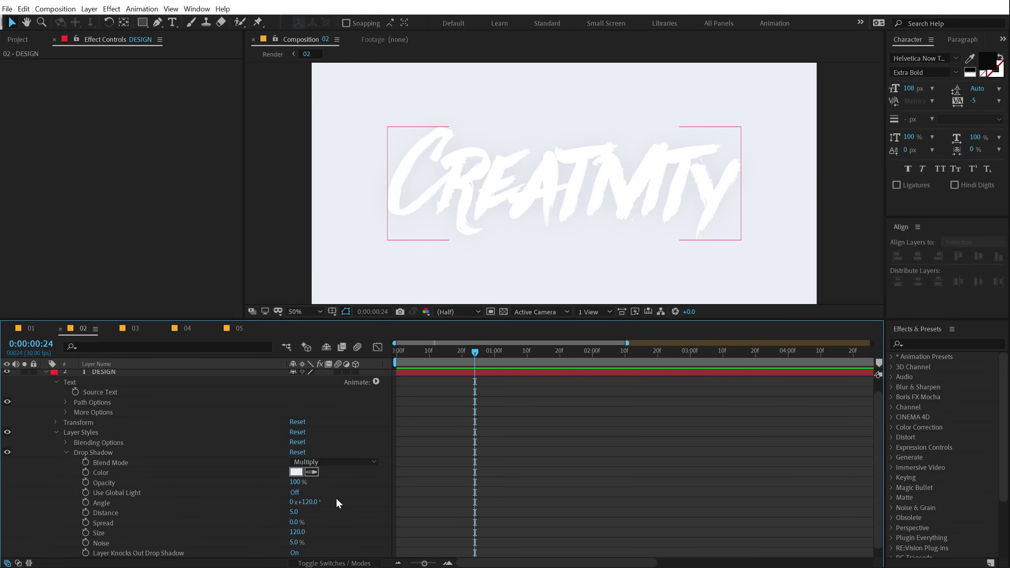
pyautogui.click(295, 472)
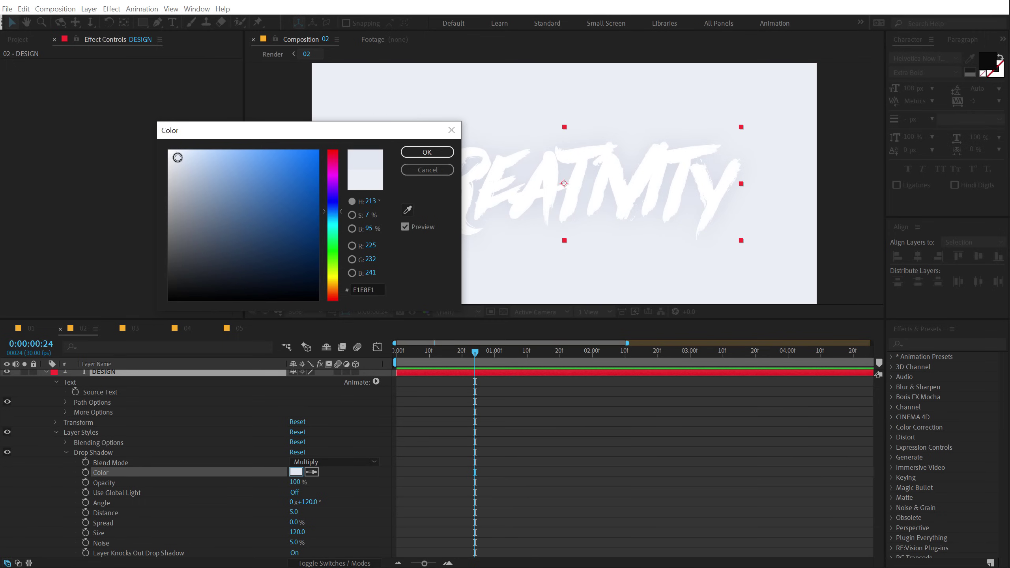
pyautogui.click(426, 153)
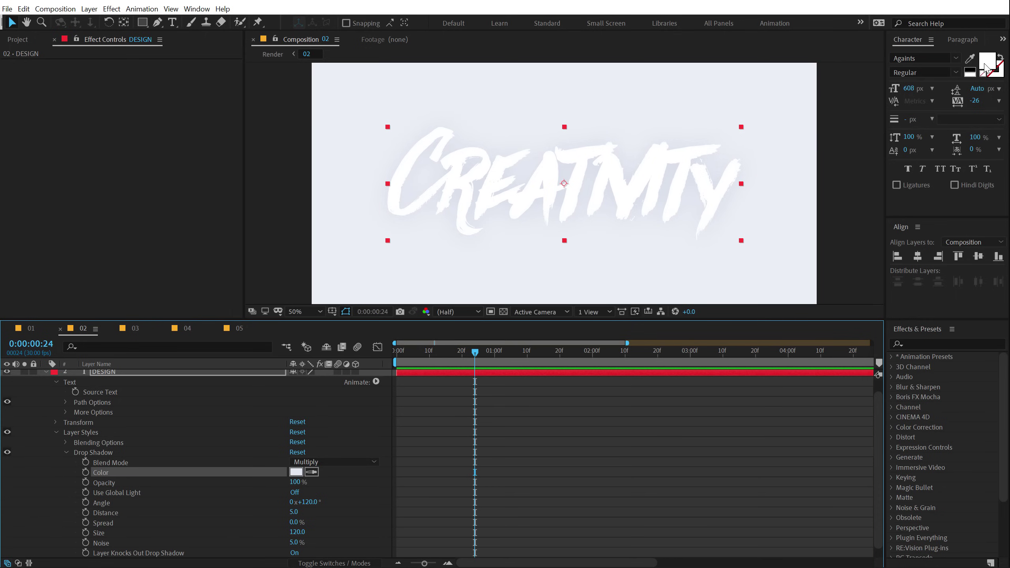
# Sample the background colour as the CREATIVITY text's fill and choose a slightly darker drop shadow colour
pyautogui.click(970, 59)
pyautogui.click(774, 92)
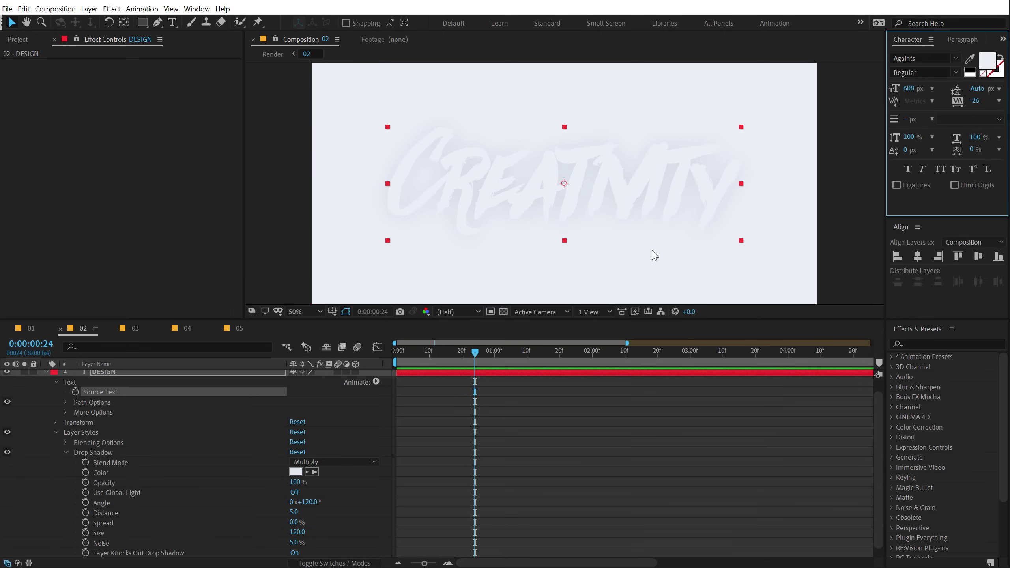
pyautogui.click(296, 473)
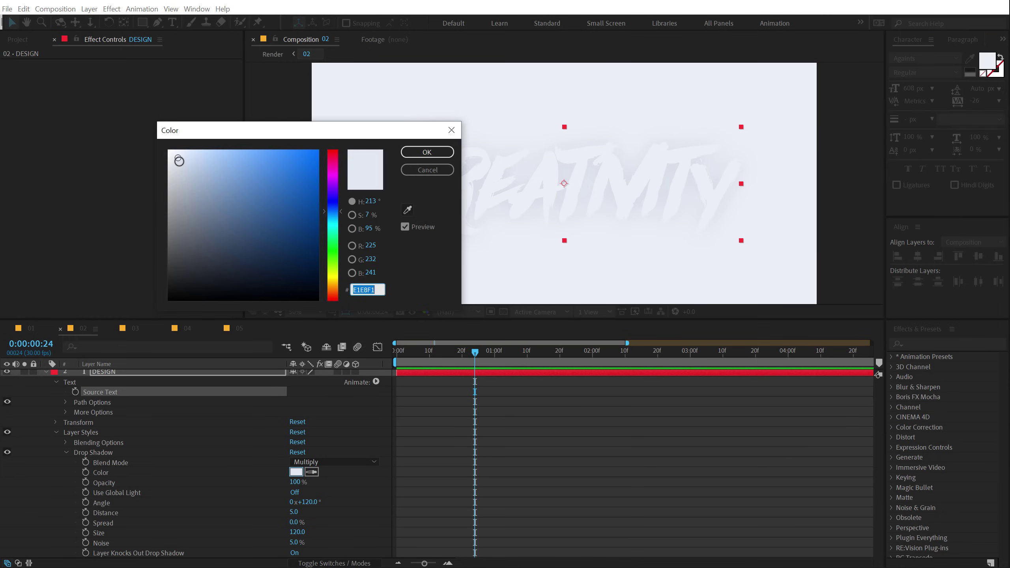
pyautogui.click(179, 162)
pyautogui.click(421, 156)
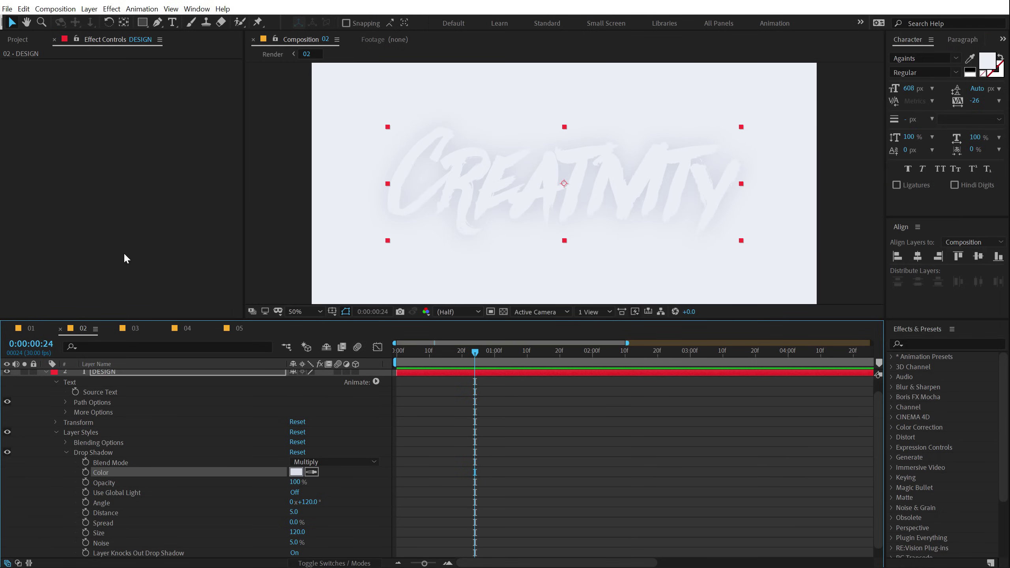
# Make the CREATIVE DESIRE layer visible again and select the DESIGN layer
pyautogui.scroll(3, 44, 397)
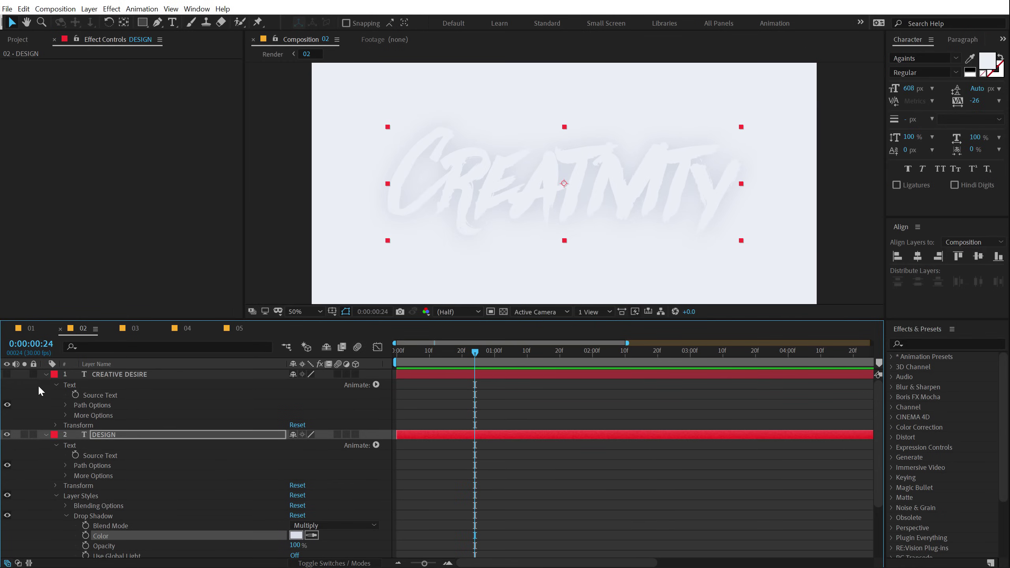
pyautogui.click(8, 376)
pyautogui.click(618, 497)
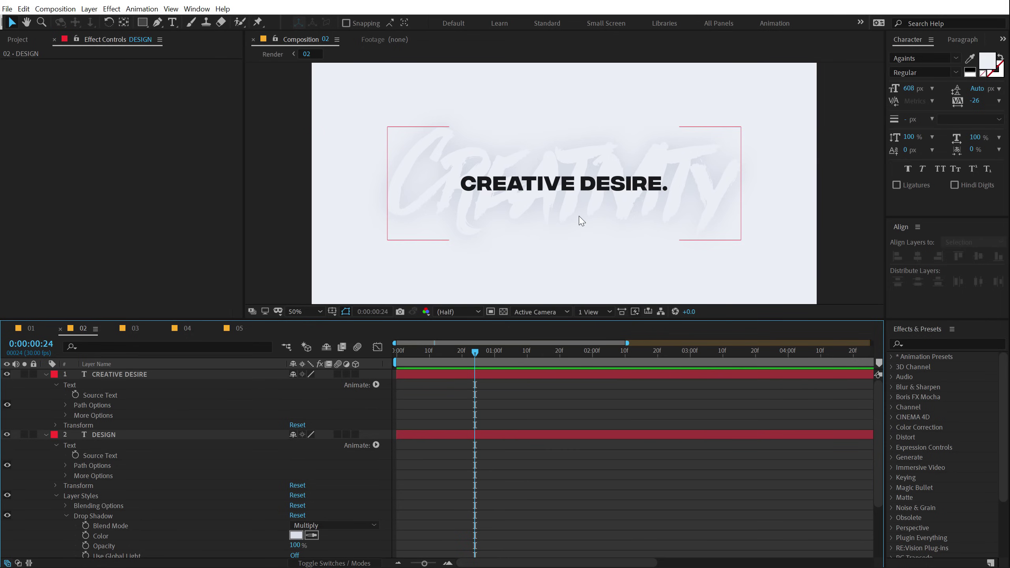
pyautogui.press(',')
pyautogui.press('.')
pyautogui.click(110, 436)
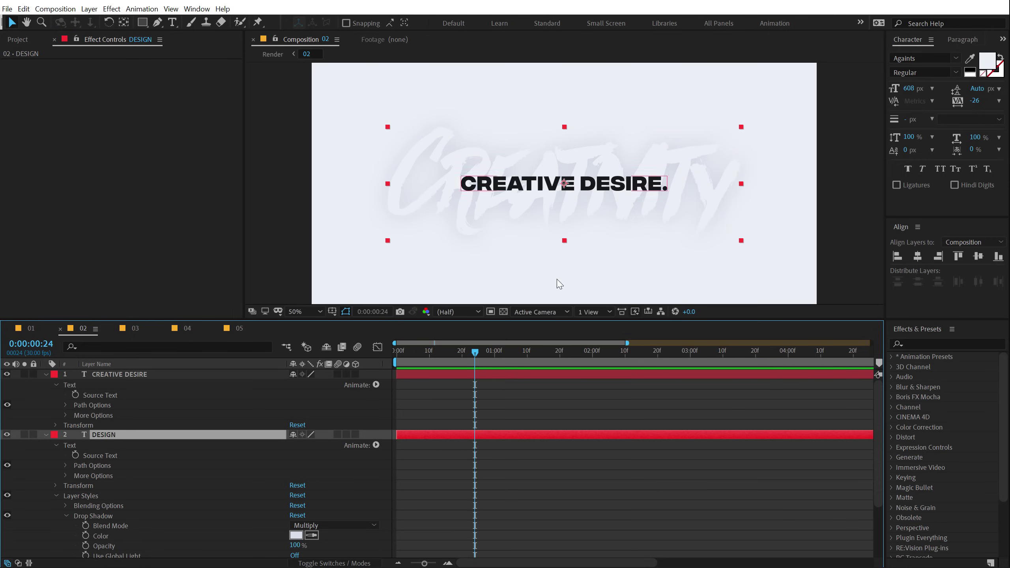
# Set the CREATIVITY text's fill colour to the near-white F7F8F8
pyautogui.click(988, 60)
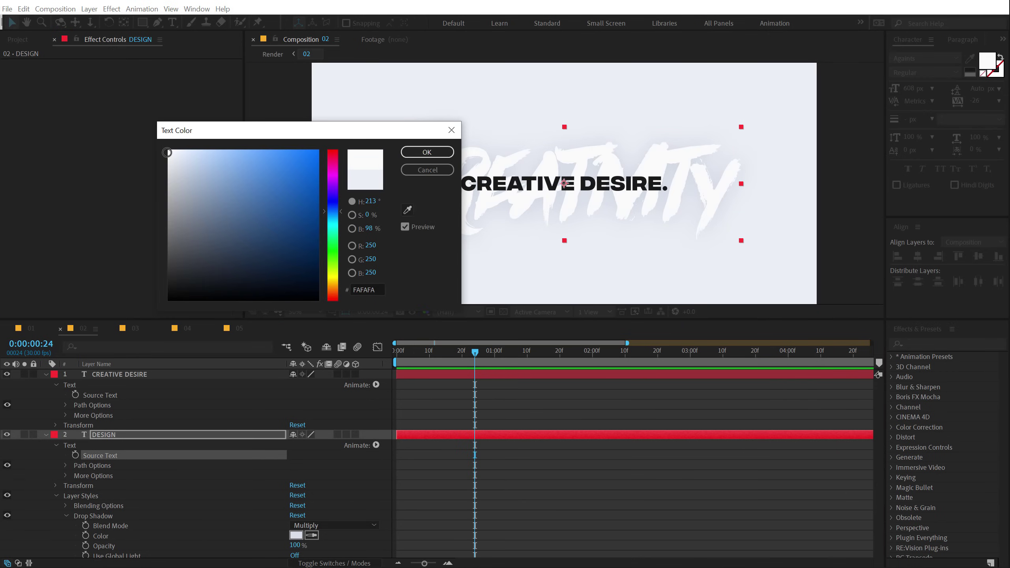
pyautogui.moveTo(168, 152); pyautogui.dragTo(168, 154)
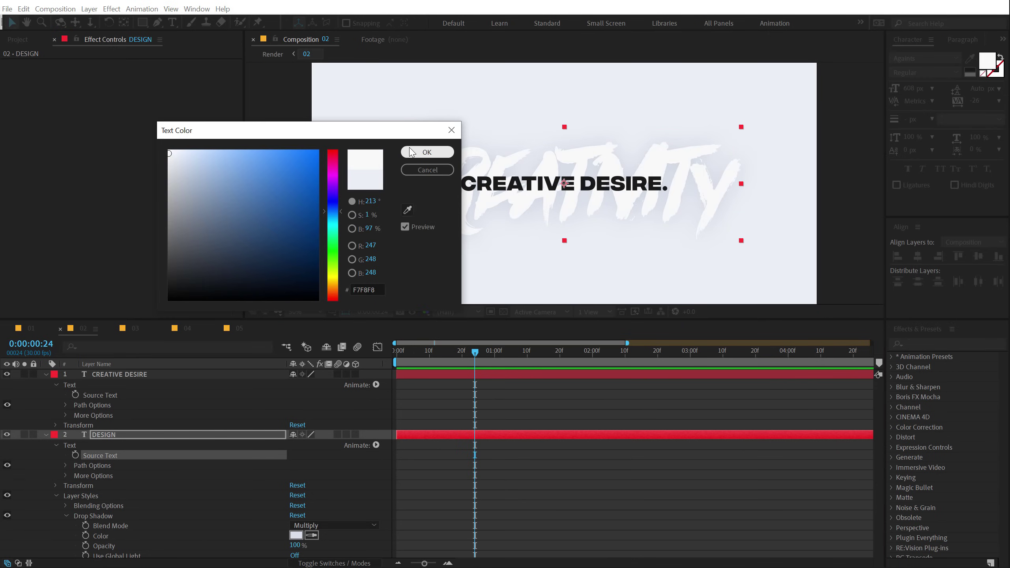
pyautogui.click(427, 151)
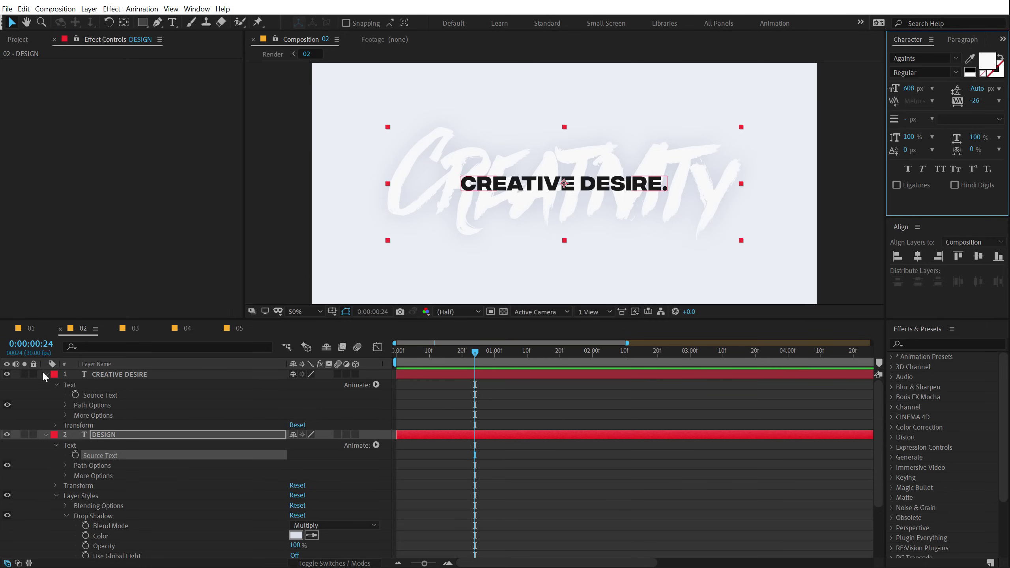
# Add a text animator with Position and Opacity properties to the CREATIVE DESIRE layer, with the playhead at the composition start
pyautogui.moveTo(443, 351); pyautogui.dragTo(378, 360)
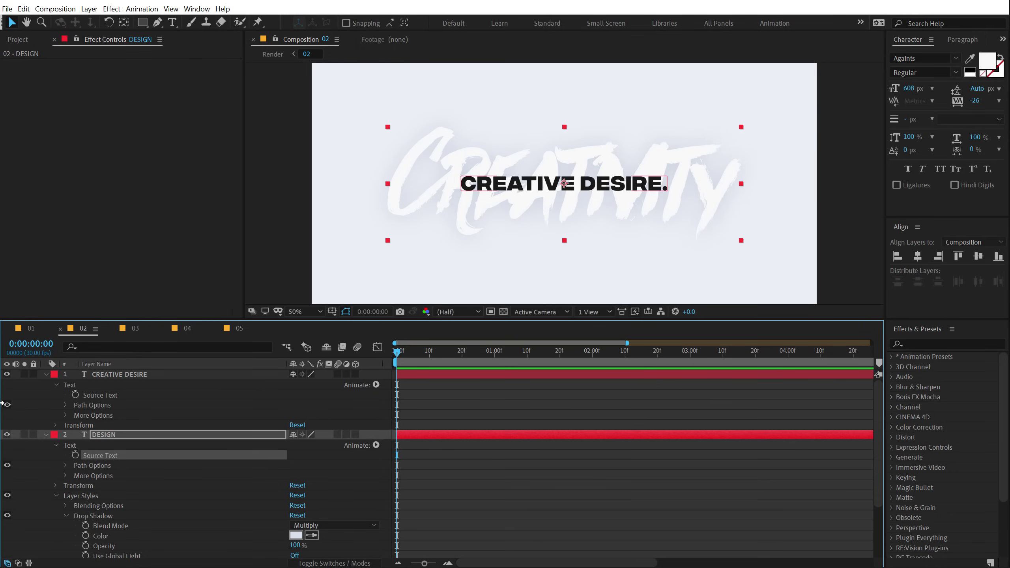
pyautogui.click(47, 435)
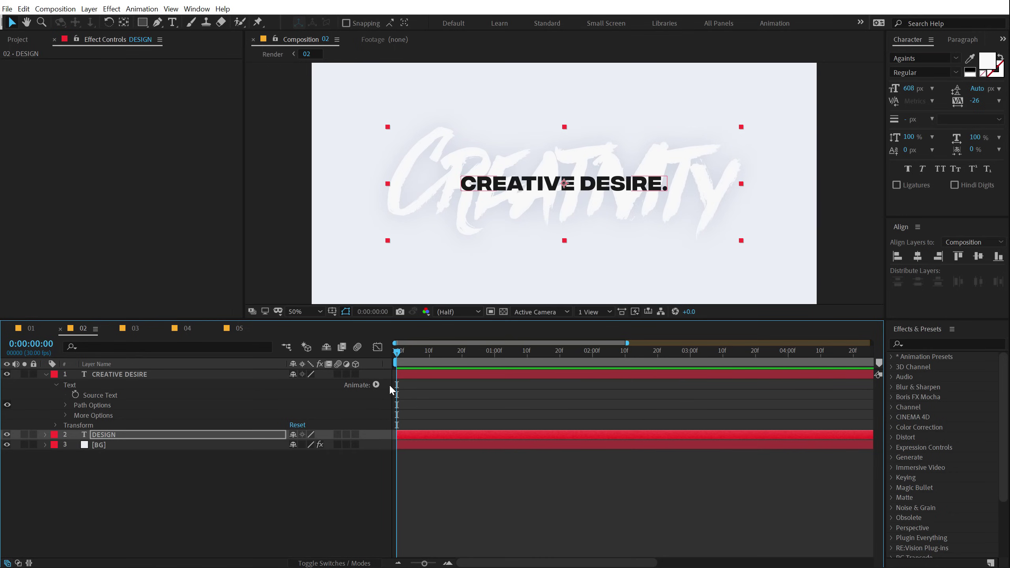
pyautogui.click(377, 385)
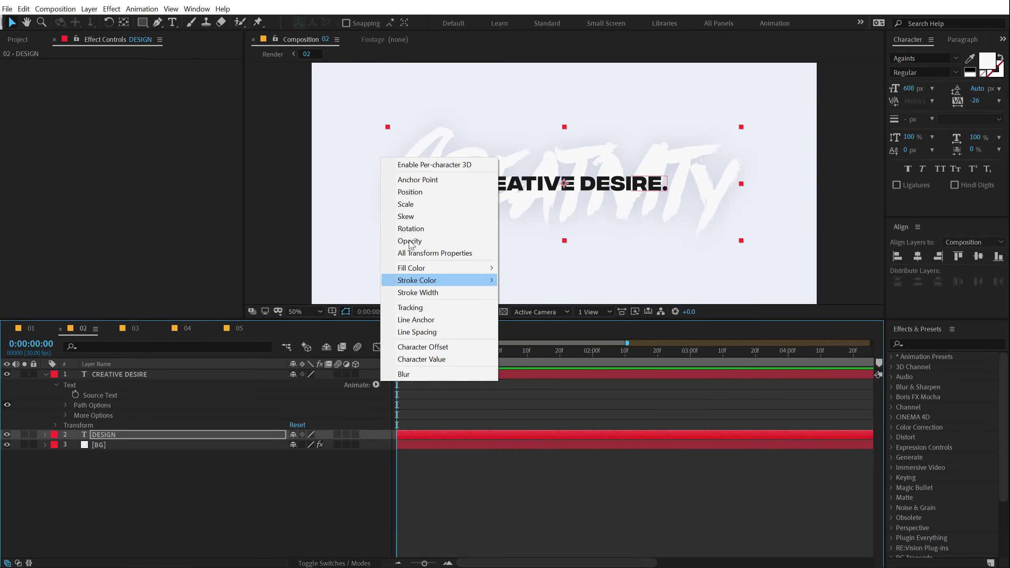
pyautogui.click(409, 192)
pyautogui.click(212, 510)
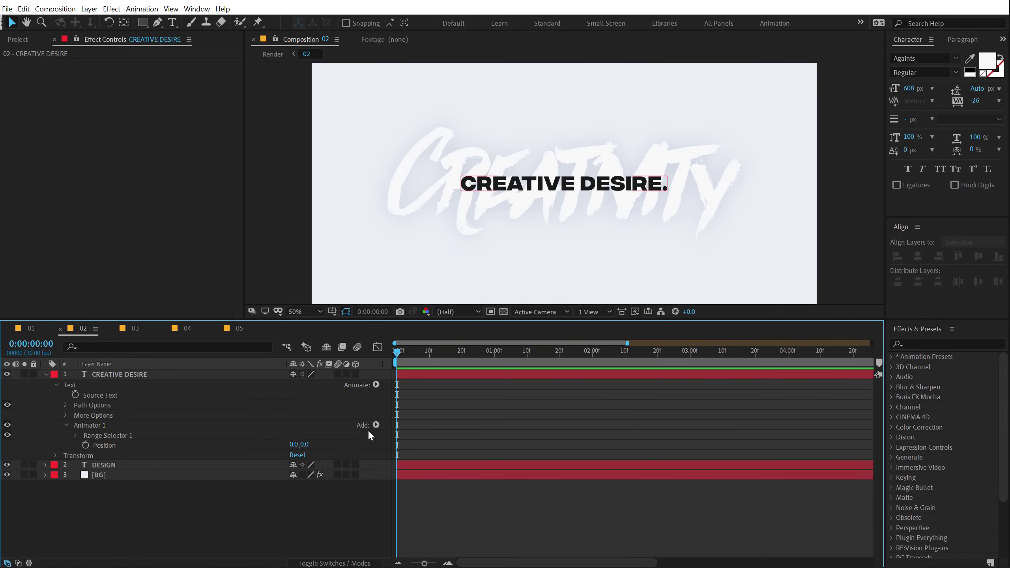
pyautogui.click(375, 425)
pyautogui.moveTo(410, 432)
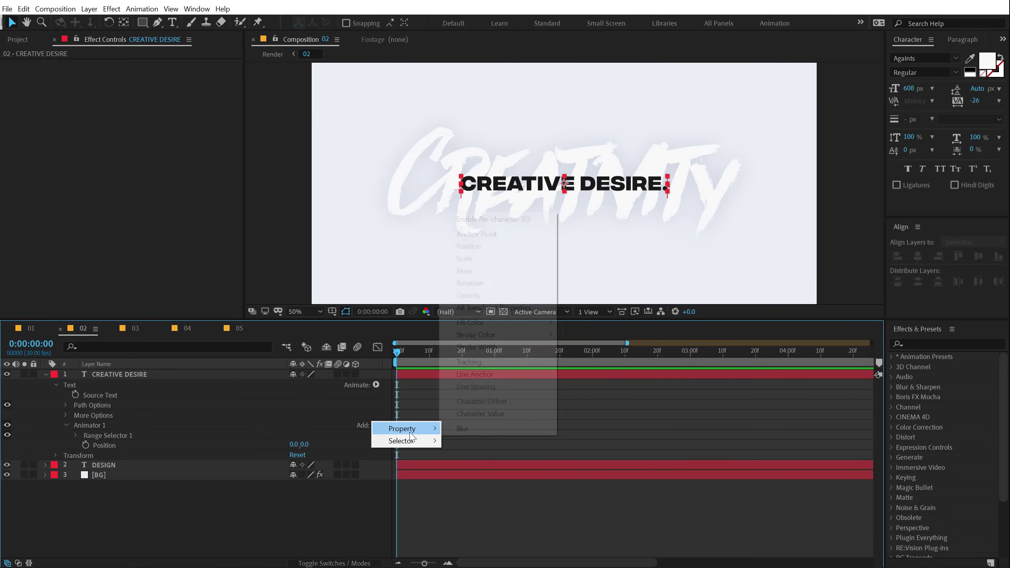
pyautogui.click(468, 295)
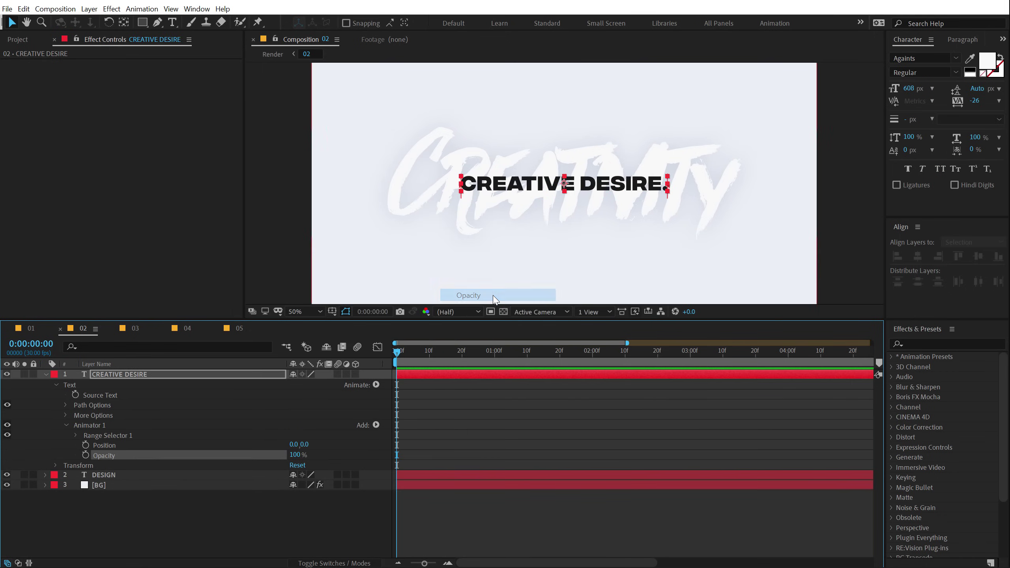
# Set the CREATIVE DESIRE animator's vertical position to 50 and its opacity to 0%
pyautogui.moveTo(307, 447)
pyautogui.mouseDown()
pyautogui.moveTo(318, 446)
pyautogui.moveTo(302, 445)
pyautogui.mouseUp()
pyautogui.click(301, 445)
pyautogui.write('50')
pyautogui.press('Return')
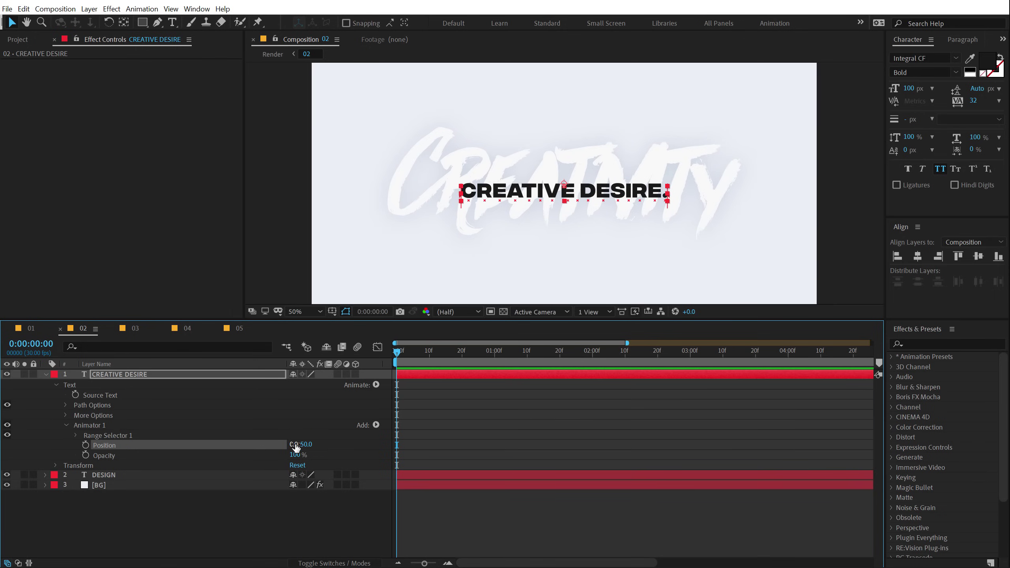
pyautogui.moveTo(293, 456); pyautogui.dragTo(41, 459)
# Keyframe the range selector's Offset at the composition start and set it to 100% at 0:00:01:00
pyautogui.click(75, 435)
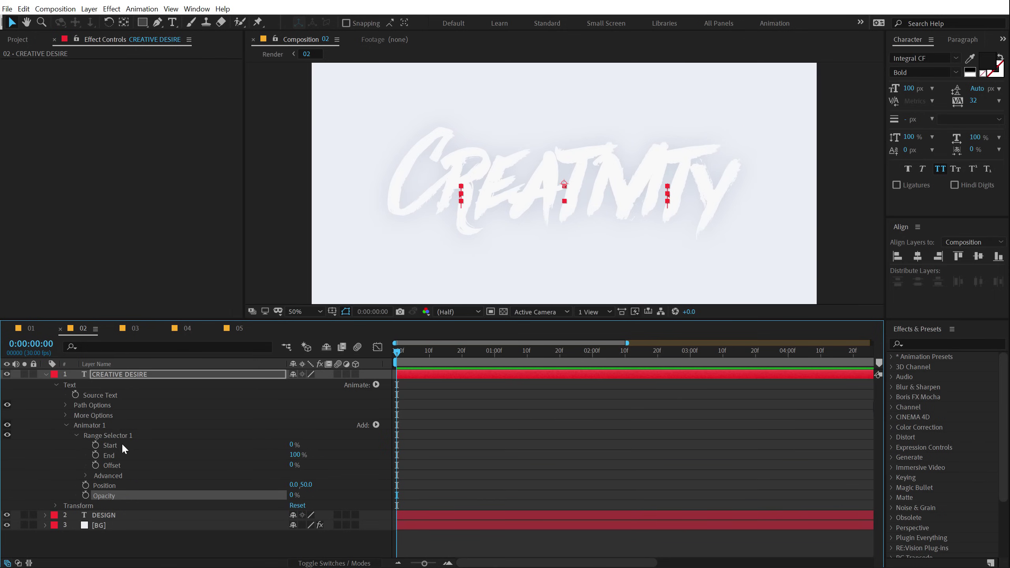
pyautogui.click(184, 474)
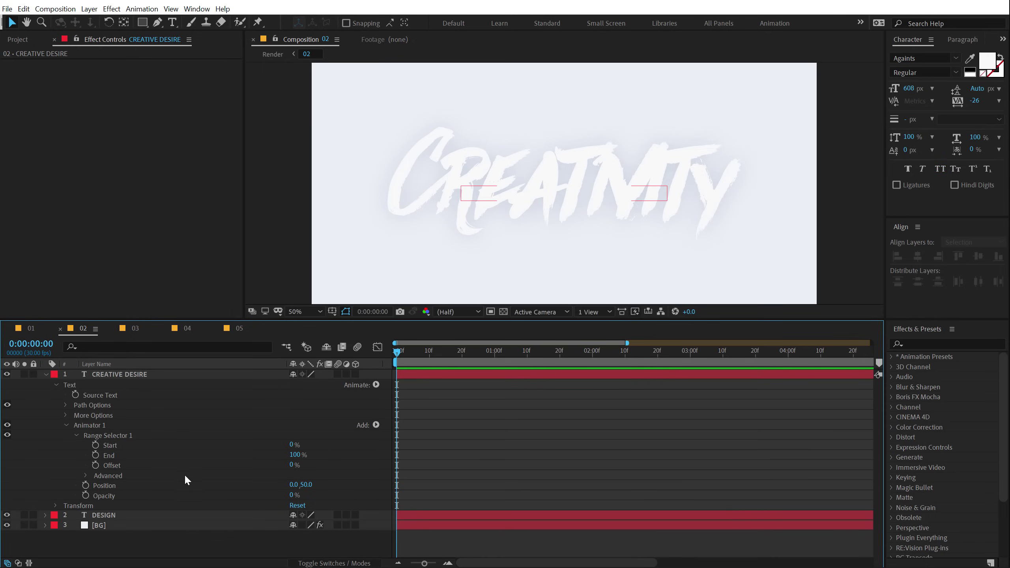
pyautogui.click(95, 465)
pyautogui.moveTo(479, 351); pyautogui.dragTo(494, 351)
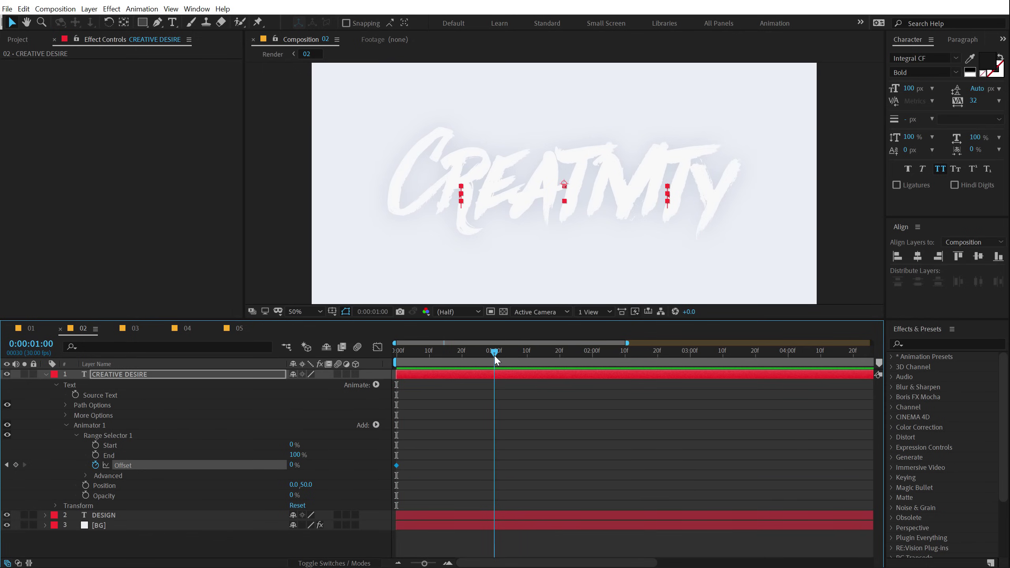
pyautogui.moveTo(290, 465); pyautogui.dragTo(424, 464)
# Preview the text reveal and set the first Offset keyframe to -100%
pyautogui.press('space')
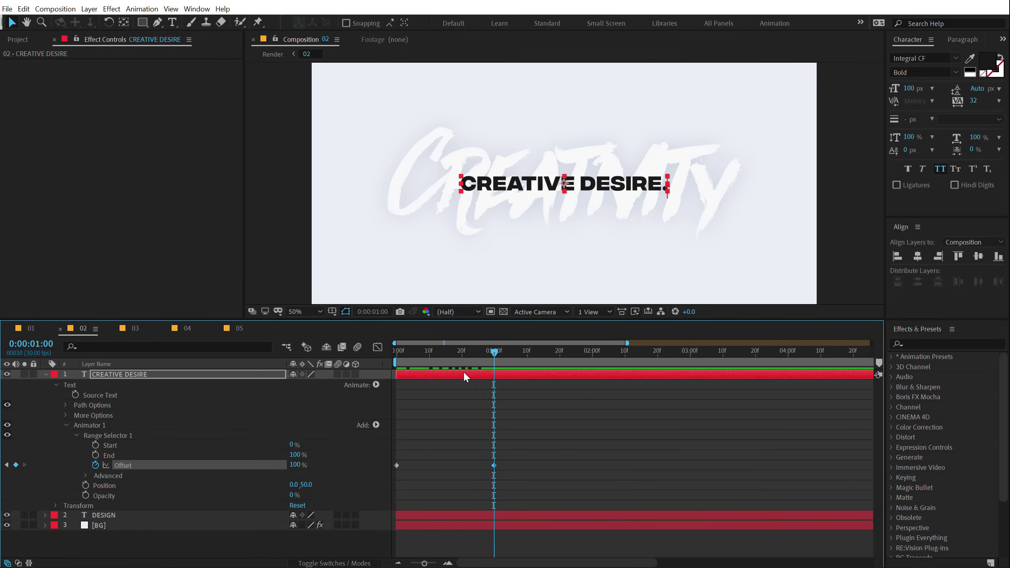
pyautogui.press('space')
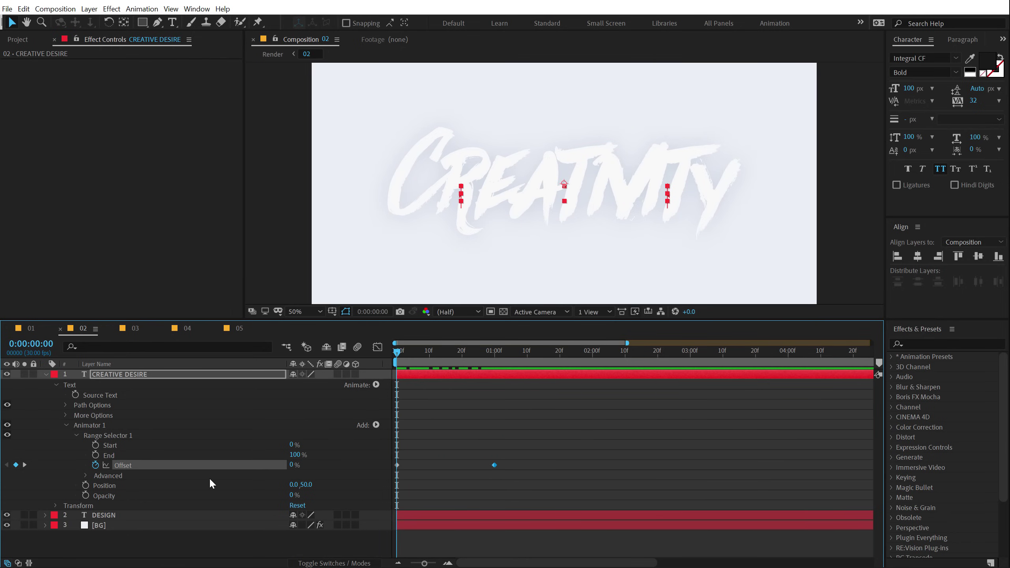
pyautogui.moveTo(295, 466); pyautogui.dragTo(176, 482)
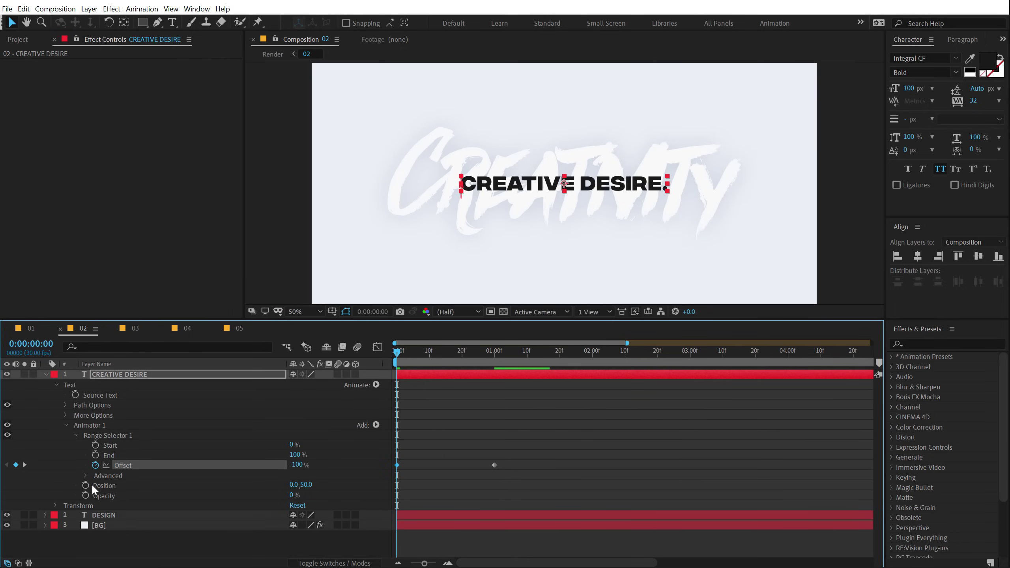
# Set the range selector's shape to Ramp Up with Ease High and Ease Low at 100%, and preview the reveal
pyautogui.click(86, 475)
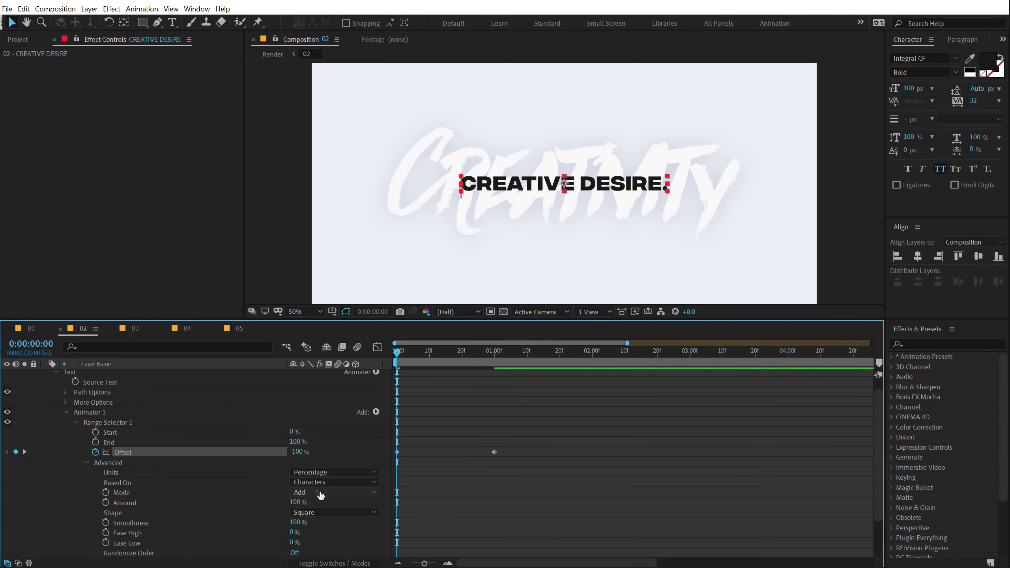
pyautogui.click(327, 512)
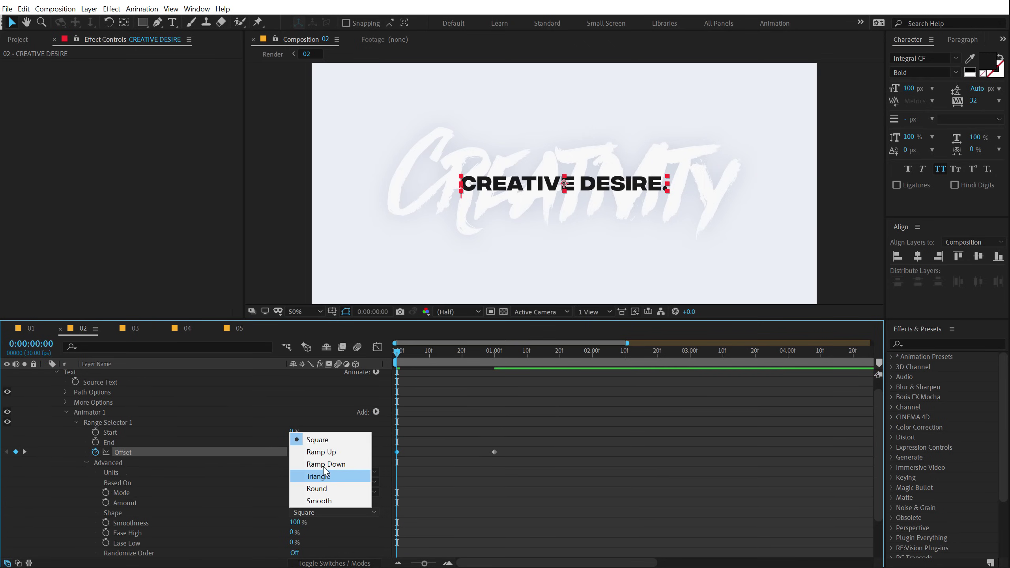
pyautogui.click(321, 452)
pyautogui.moveTo(292, 523); pyautogui.dragTo(292, 533)
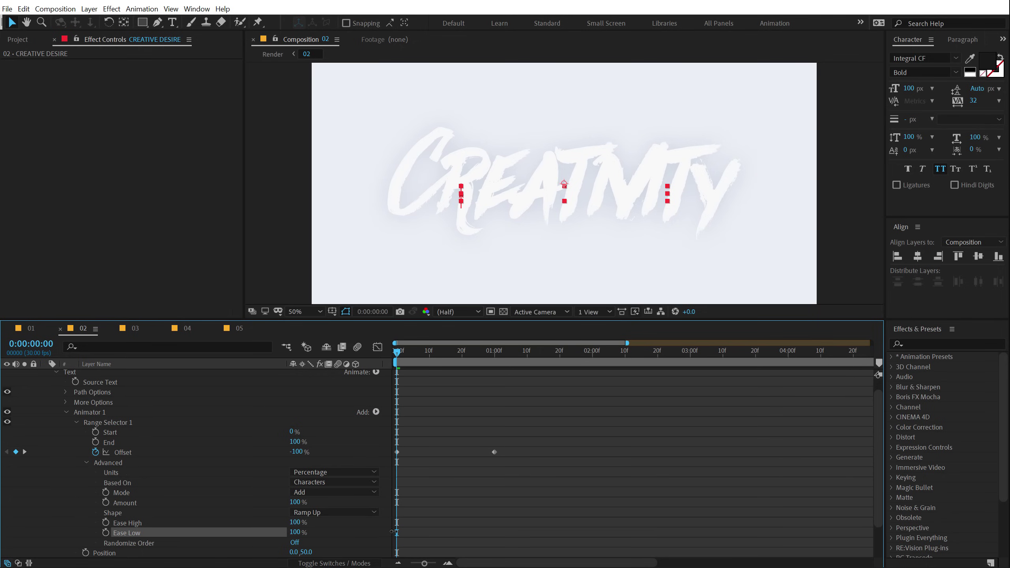
pyautogui.click(515, 503)
pyautogui.press('space')
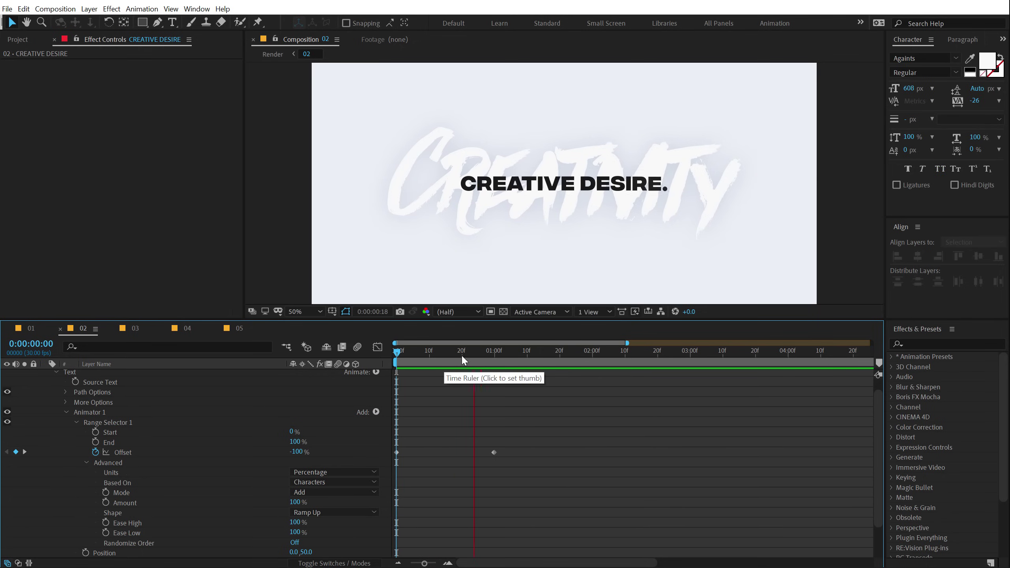
# Add an opacity keyframe to the DESIGN layer's drop shadow at 0:00:01:00, with the CREATIVE DESIRE layer collapsed
pyautogui.moveTo(442, 355); pyautogui.dragTo(493, 362)
pyautogui.click(493, 199)
pyautogui.click(313, 274)
pyautogui.click(62, 386)
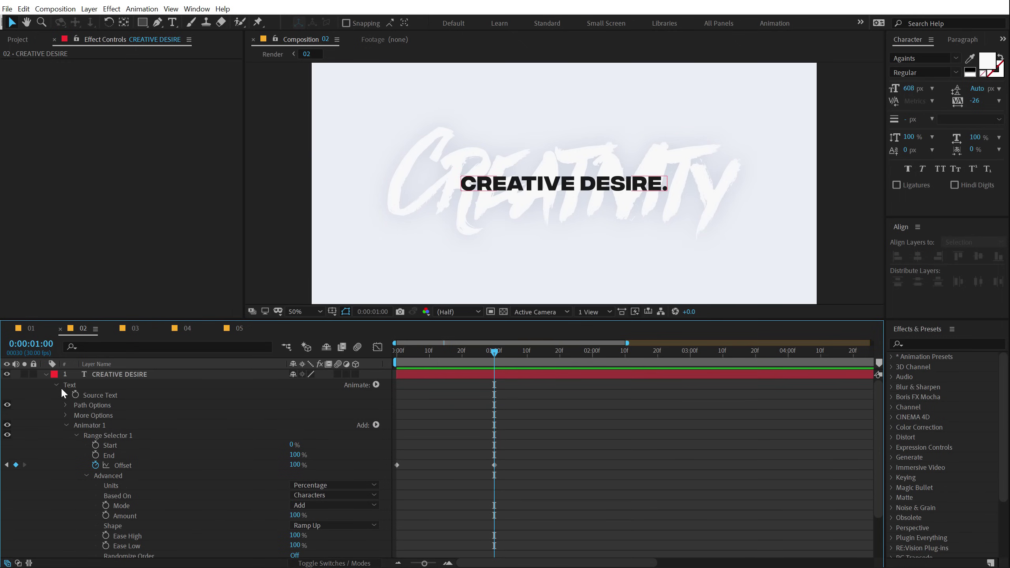
pyautogui.click(45, 375)
pyautogui.click(37, 385)
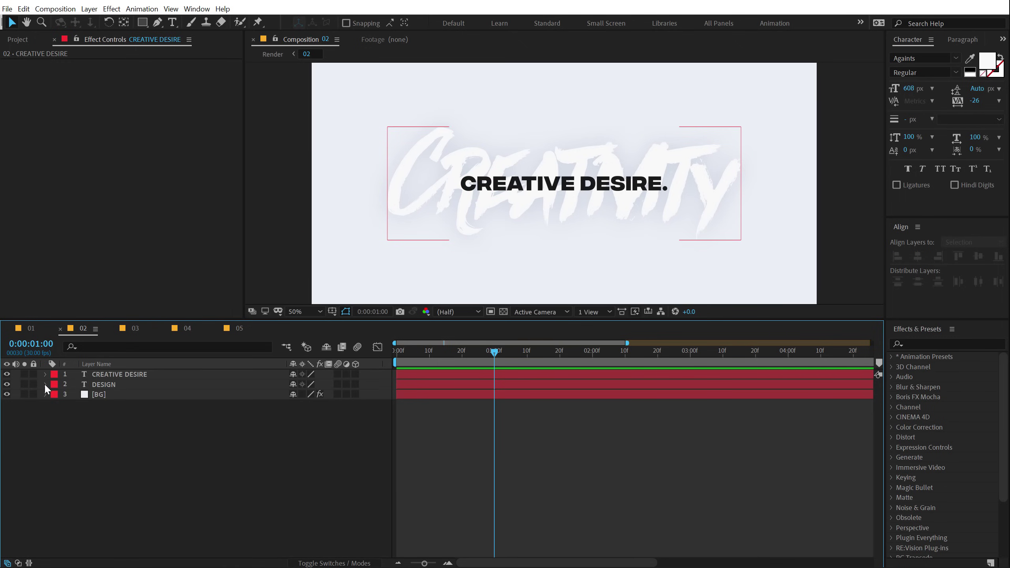
pyautogui.click(45, 384)
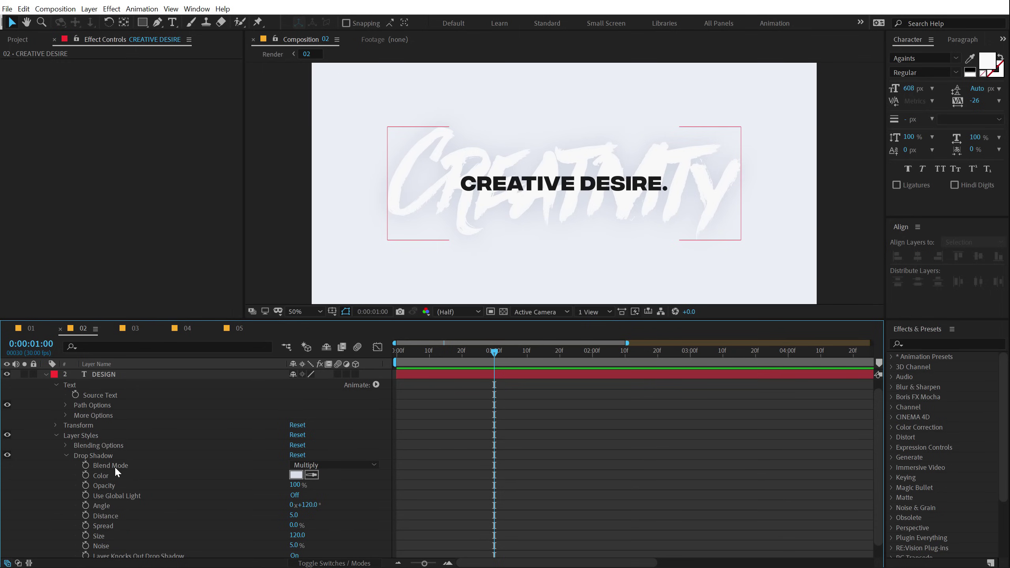
pyautogui.click(85, 486)
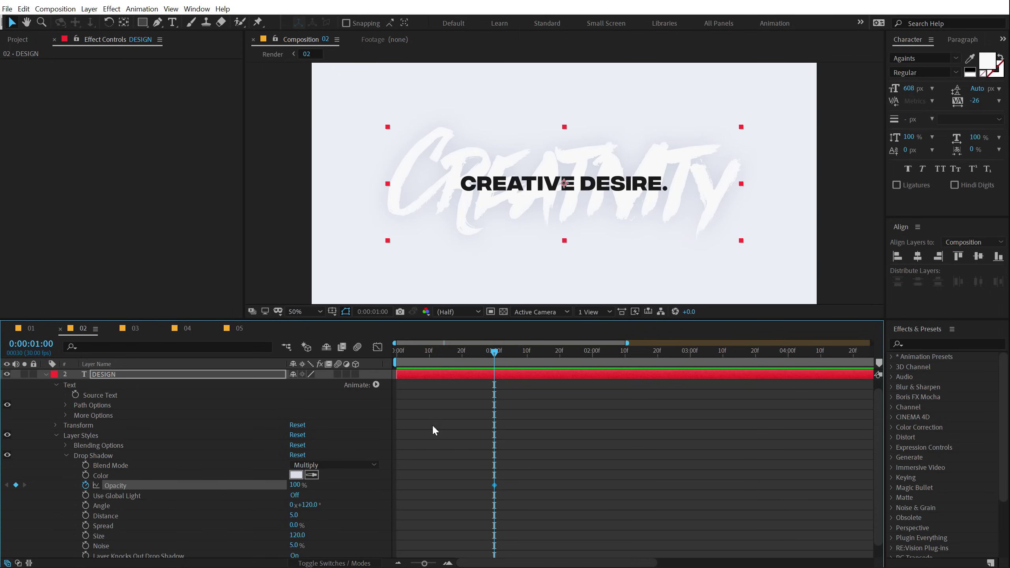
# Keyframe the drop shadow's opacity at 0% at the composition start and preview the shadow's fade-in
pyautogui.moveTo(494, 351); pyautogui.dragTo(422, 351)
pyautogui.press('Home')
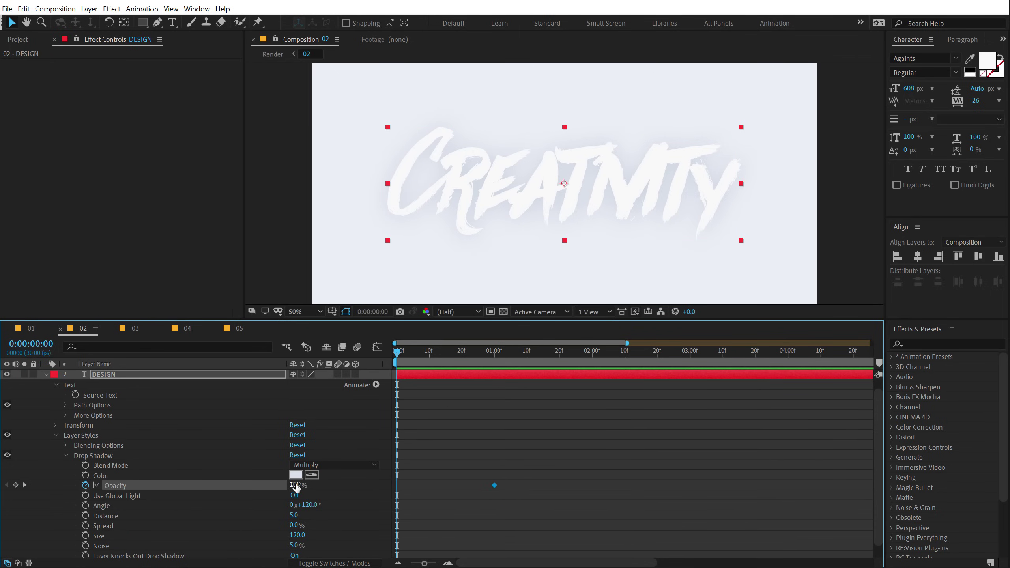
pyautogui.moveTo(296, 487); pyautogui.dragTo(198, 494)
pyautogui.press('space')
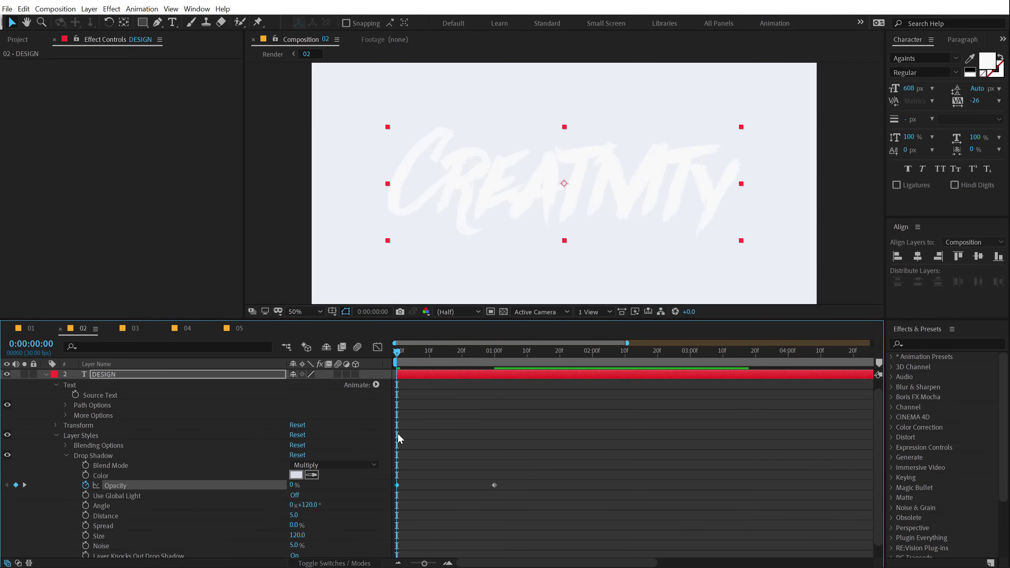
pyautogui.press('space')
pyautogui.press('space')
pyautogui.press('space')
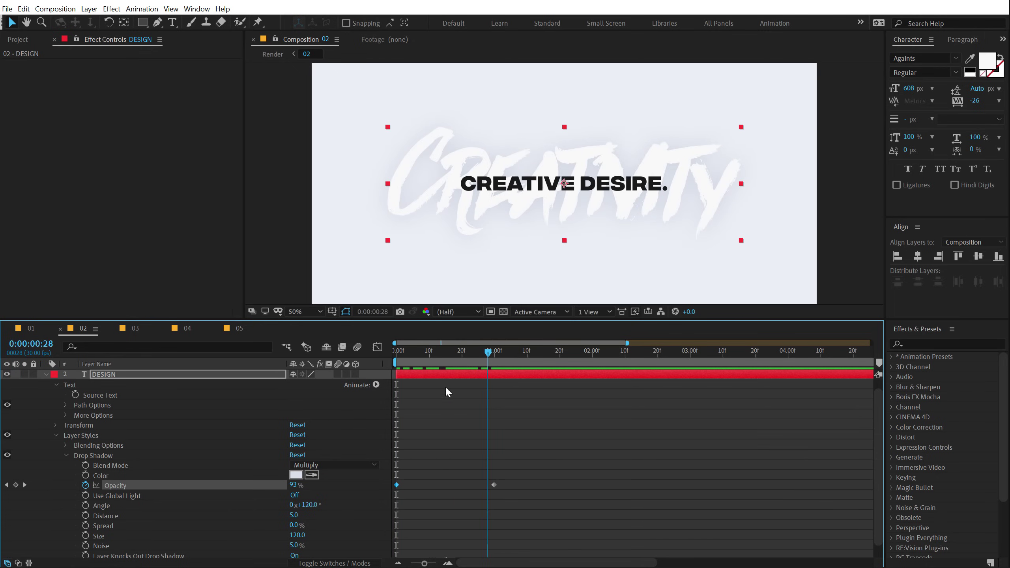
pyautogui.press('space')
pyautogui.moveTo(497, 405)
pyautogui.mouseDown()
pyautogui.moveTo(357, 407)
pyautogui.moveTo(481, 404)
pyautogui.mouseUp()
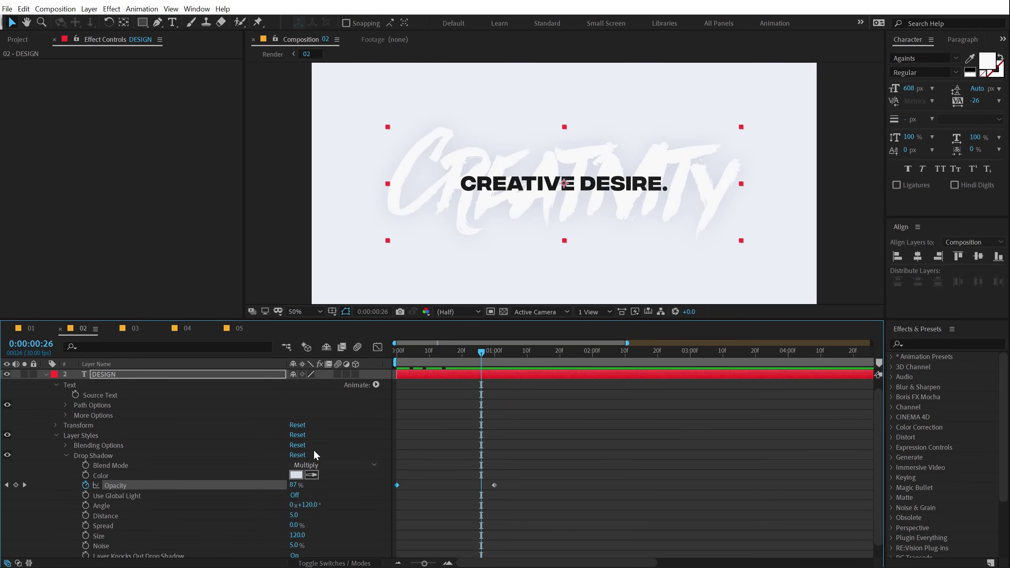
# Sample the background colour as the CREATIVITY text's fill and preview the animation from the start
pyautogui.click(969, 60)
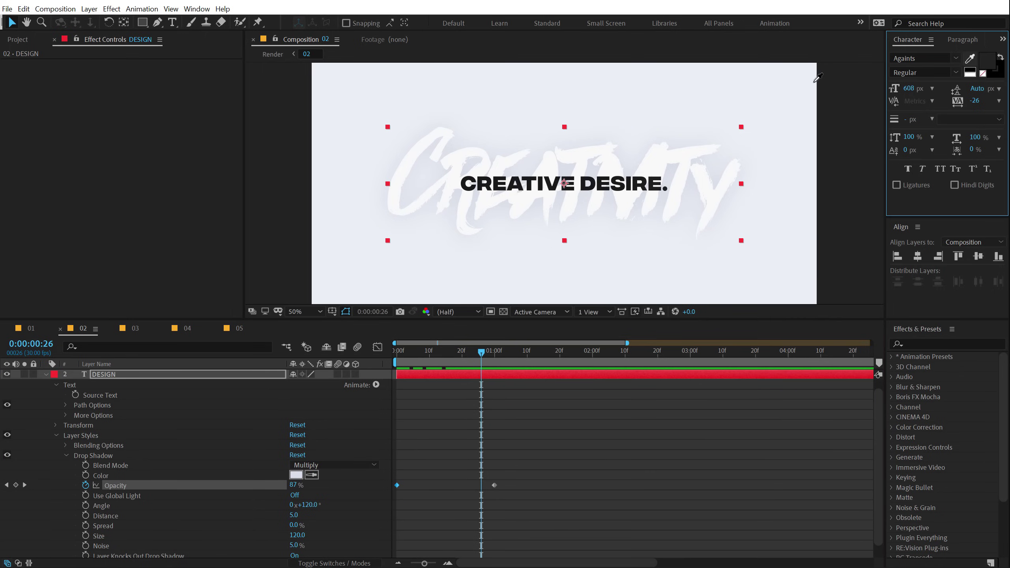
pyautogui.click(795, 95)
pyautogui.moveTo(468, 349); pyautogui.dragTo(389, 362)
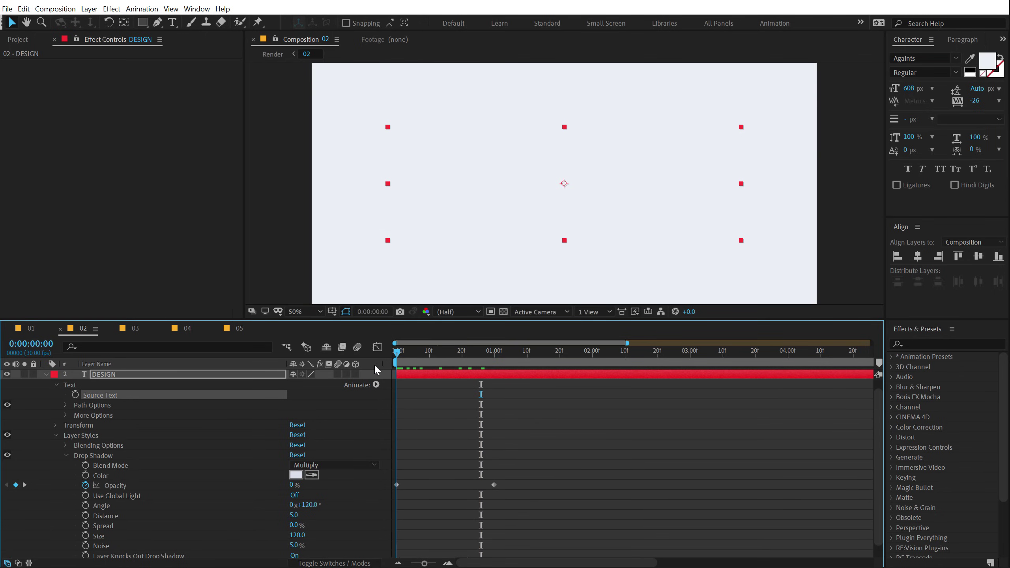
pyautogui.press('space')
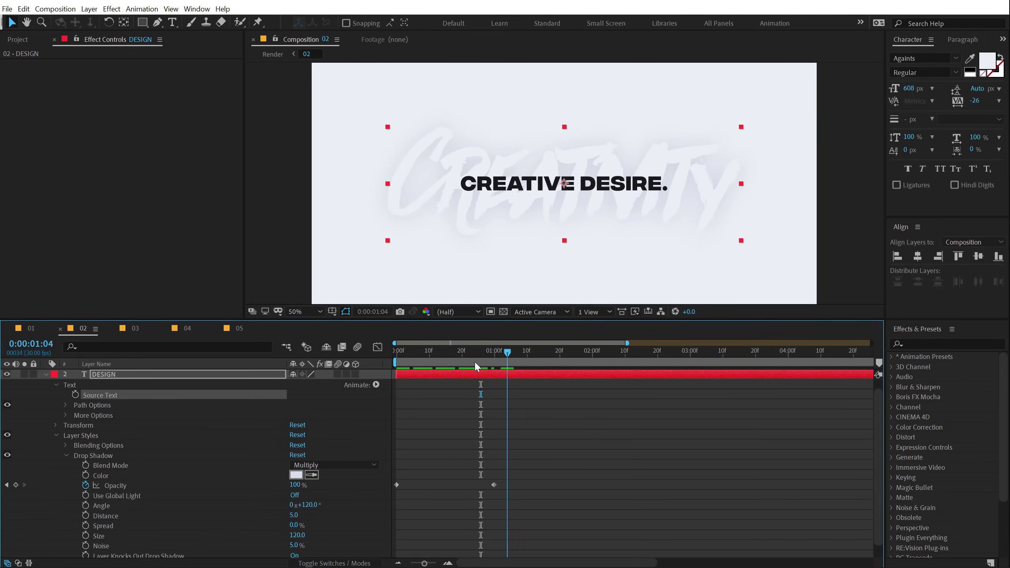
pyautogui.press('space')
pyautogui.moveTo(399, 376); pyautogui.dragTo(475, 372)
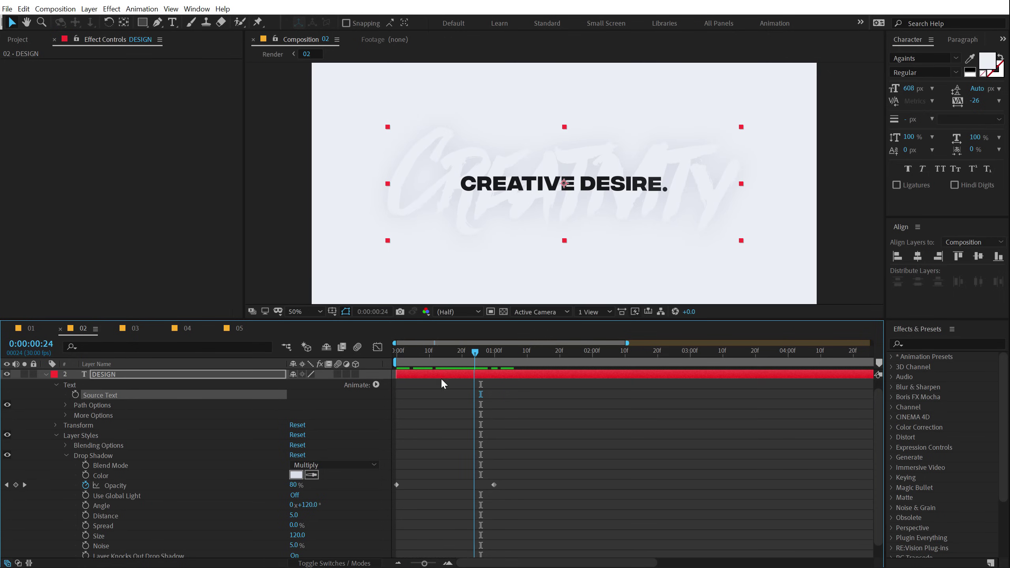
# Shift the CREATIVE DESIRE layer to start about one second into the timeline and preview the complete animation
pyautogui.scroll(1, 128, 404)
pyautogui.moveTo(412, 375); pyautogui.dragTo(338, 358)
pyautogui.press('space')
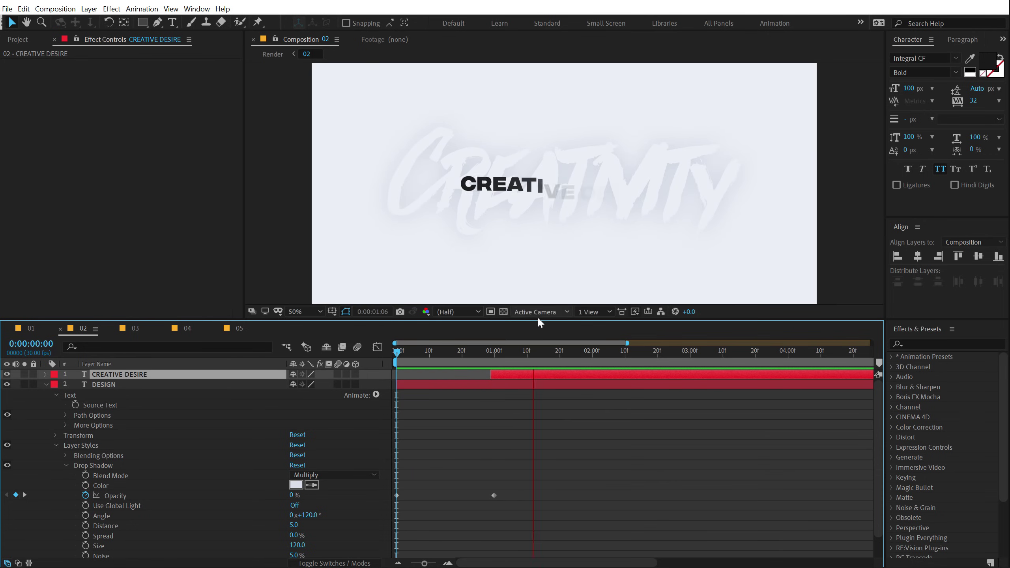
pyautogui.moveTo(496, 350); pyautogui.dragTo(605, 381)
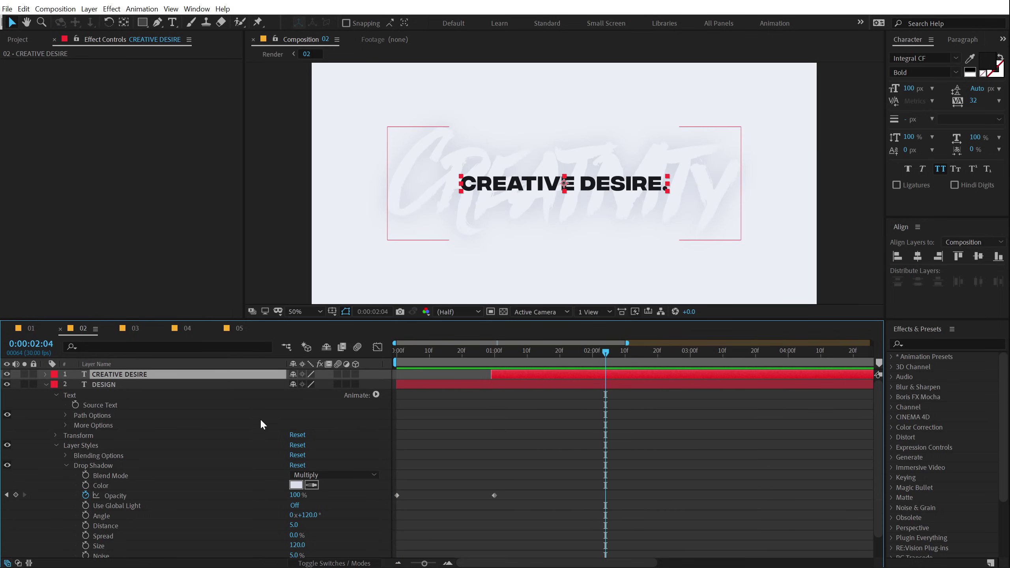
pyautogui.press('space')
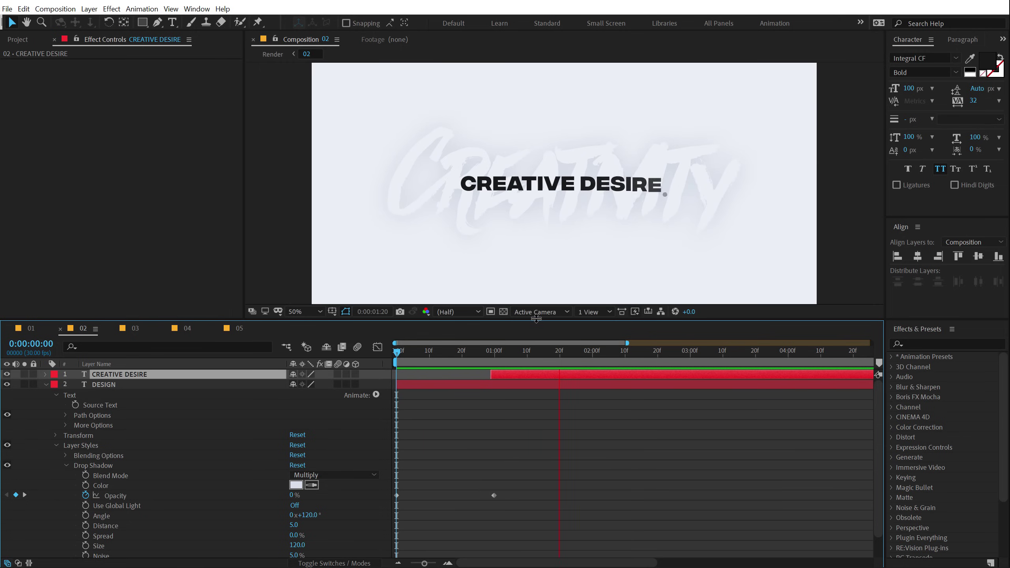
pyautogui.press('space')
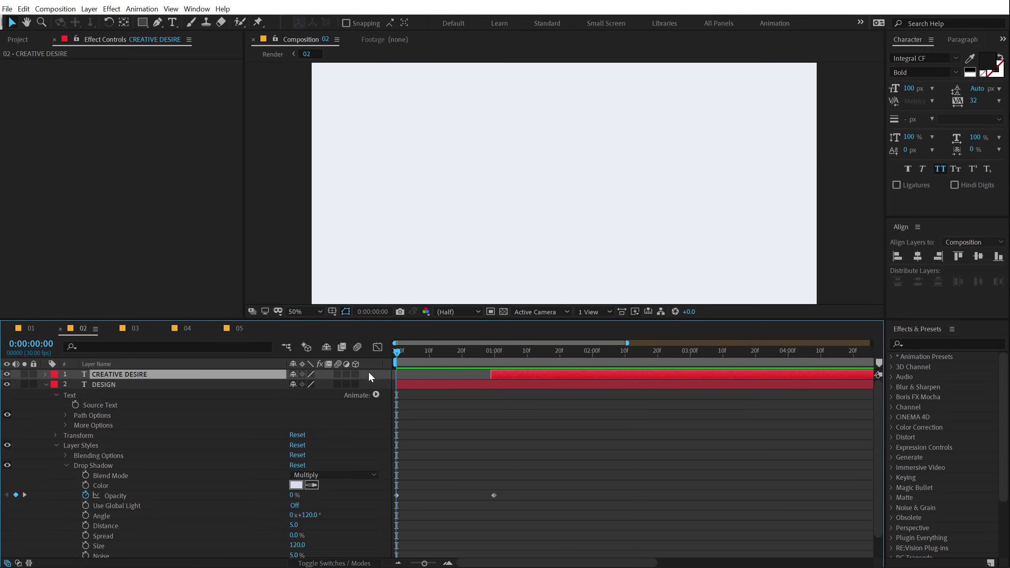
pyautogui.moveTo(466, 374); pyautogui.dragTo(605, 380)
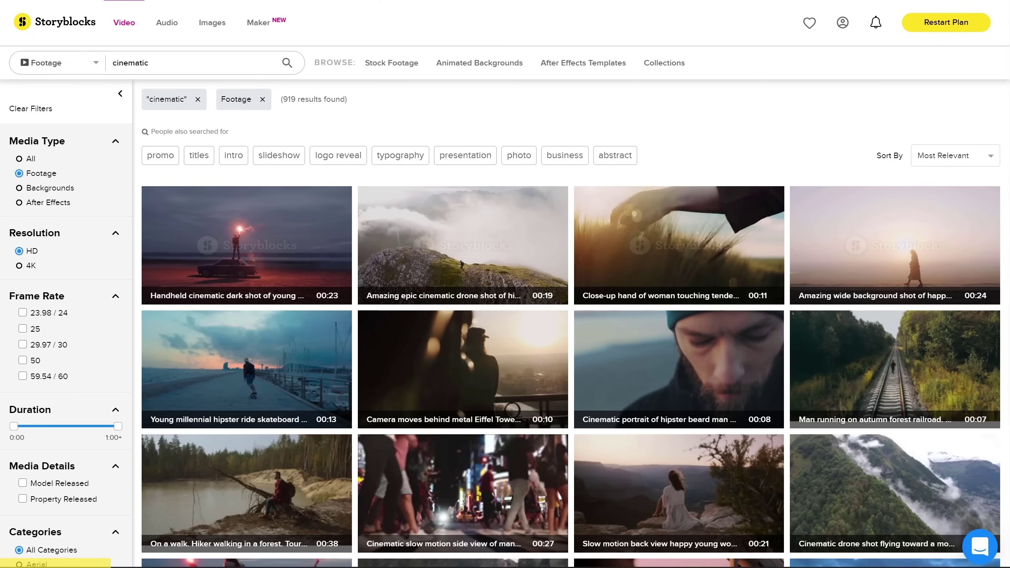
# Switch to the Storyblocks site, filter the stock library to After Effects templates and browse the results
pyautogui.click(18, 202)
pyautogui.scroll(-10, 571, 322)
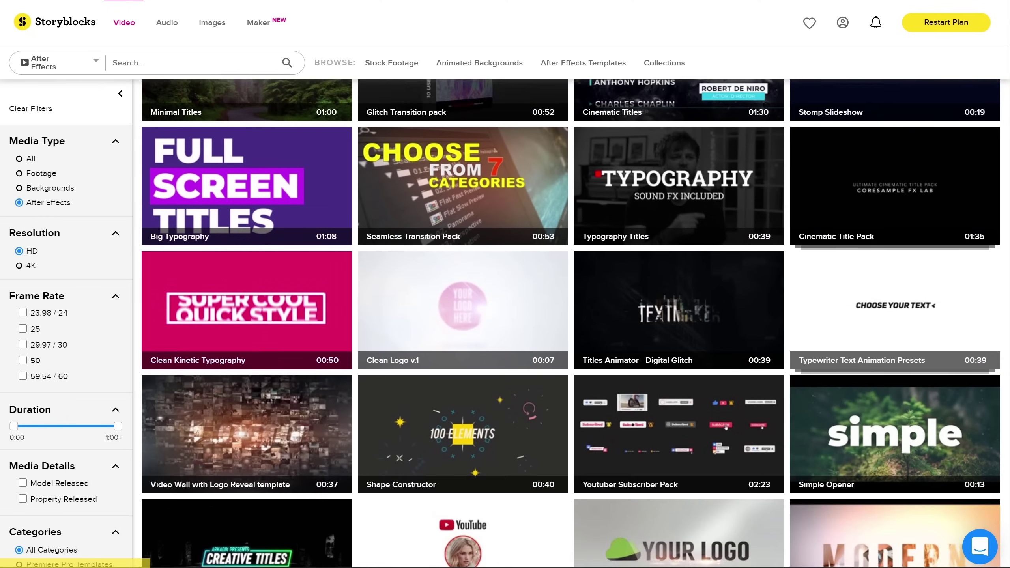
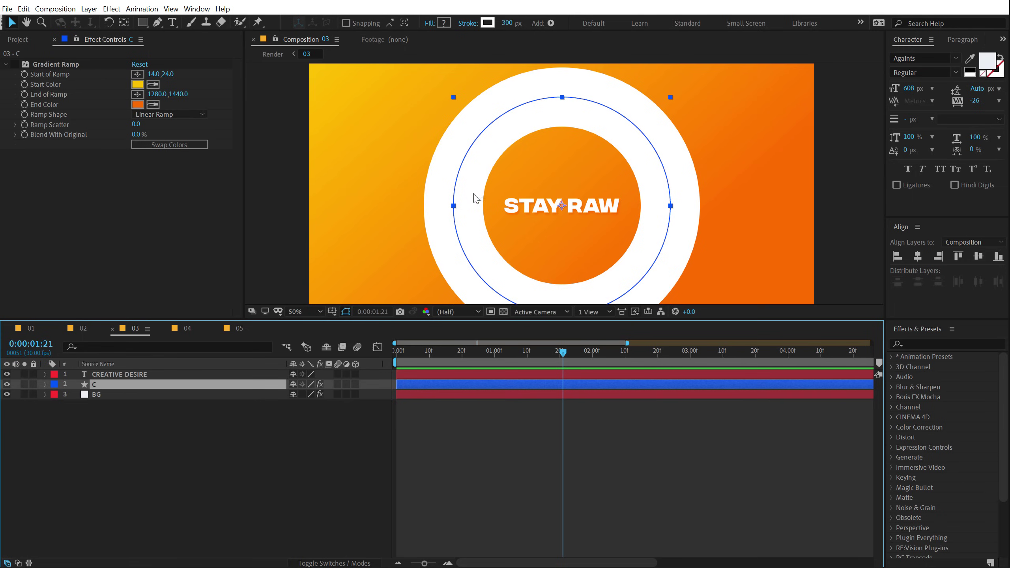
# Enable the Gradient Ramp effect on the C circle layer and compare it with the BG layer's gradient settings
pyautogui.click(15, 64)
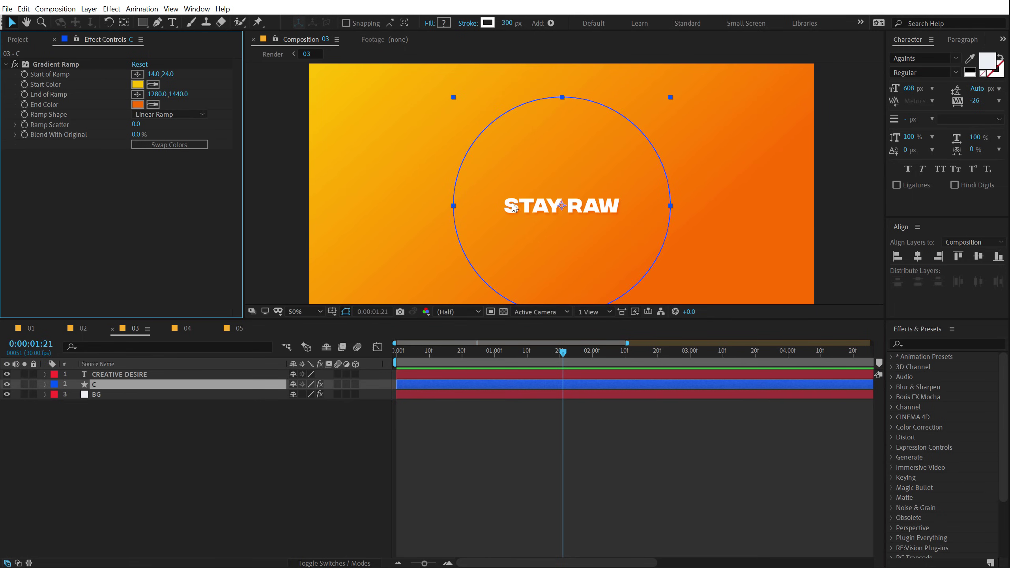
pyautogui.click(98, 398)
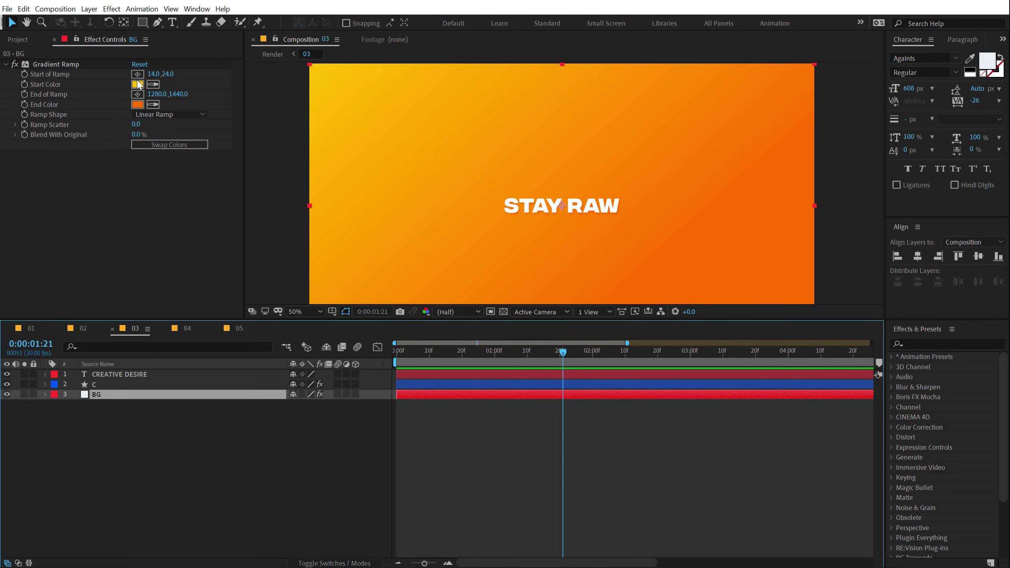
pyautogui.click(118, 386)
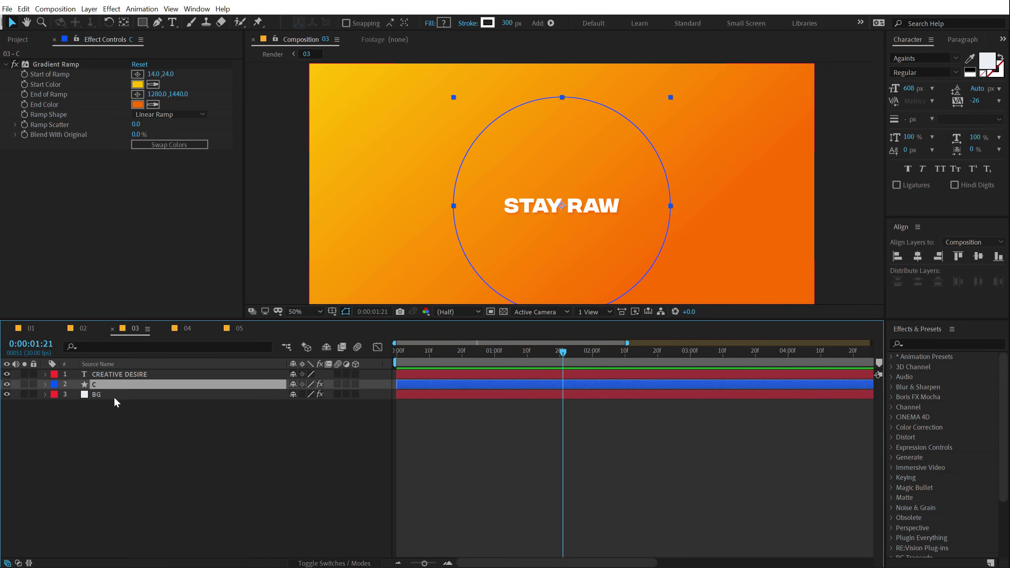
# Add an Inner Shadow layer style to the C circle layer and sample the orange near the STAY RAW text as its colour
pyautogui.rightClick(108, 387)
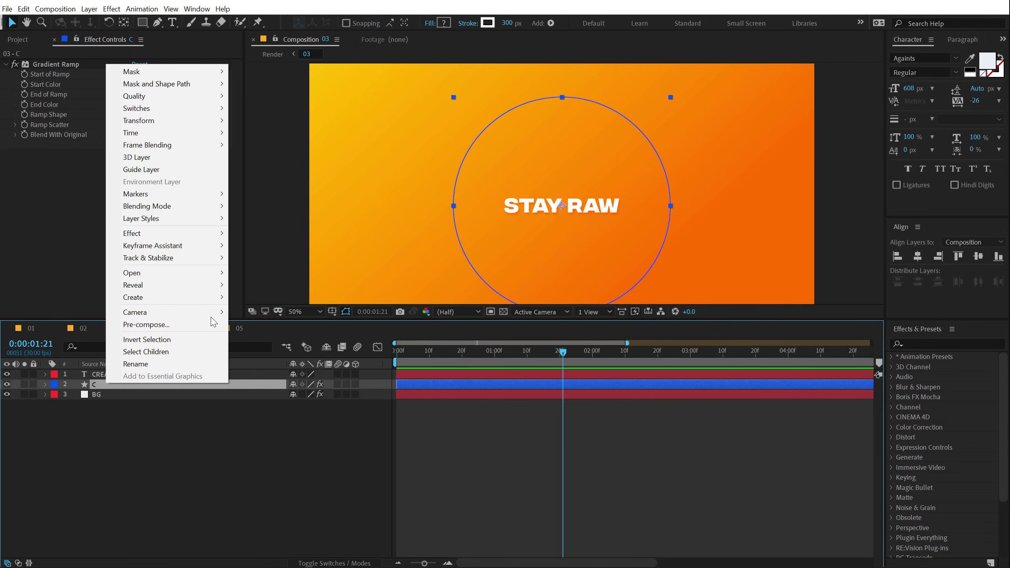
pyautogui.moveTo(221, 219)
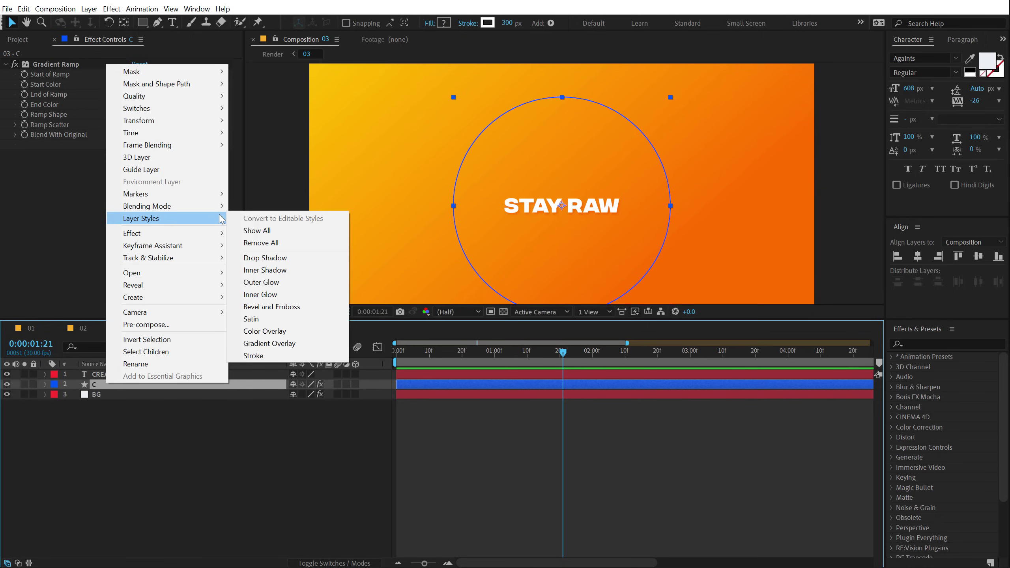
pyautogui.click(270, 271)
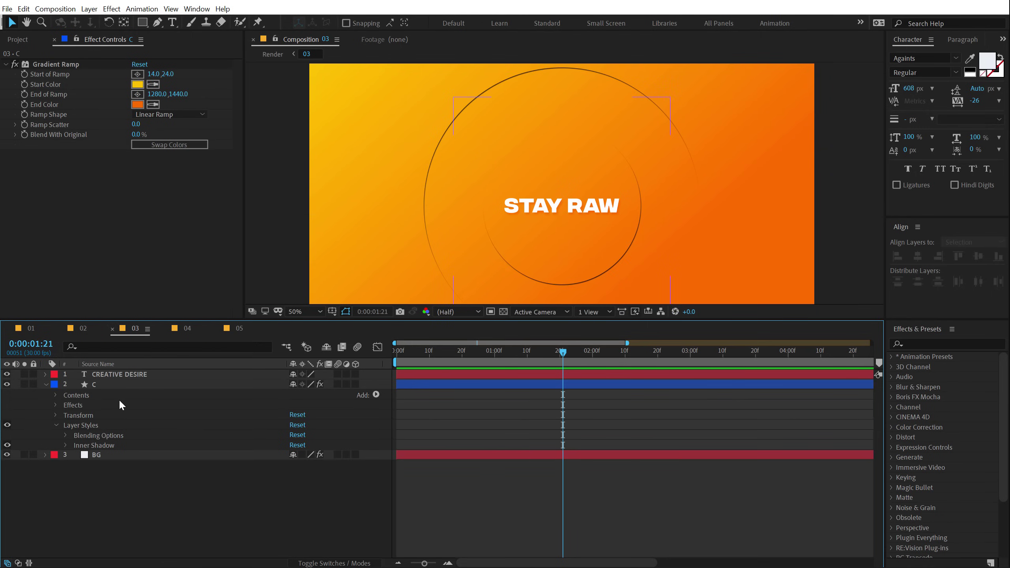
pyautogui.click(66, 445)
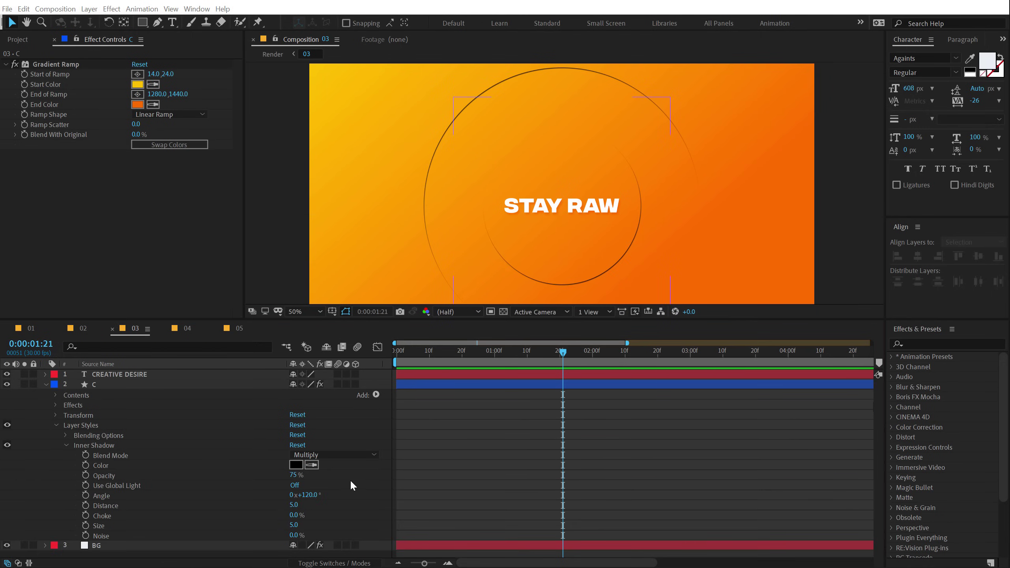
pyautogui.click(312, 465)
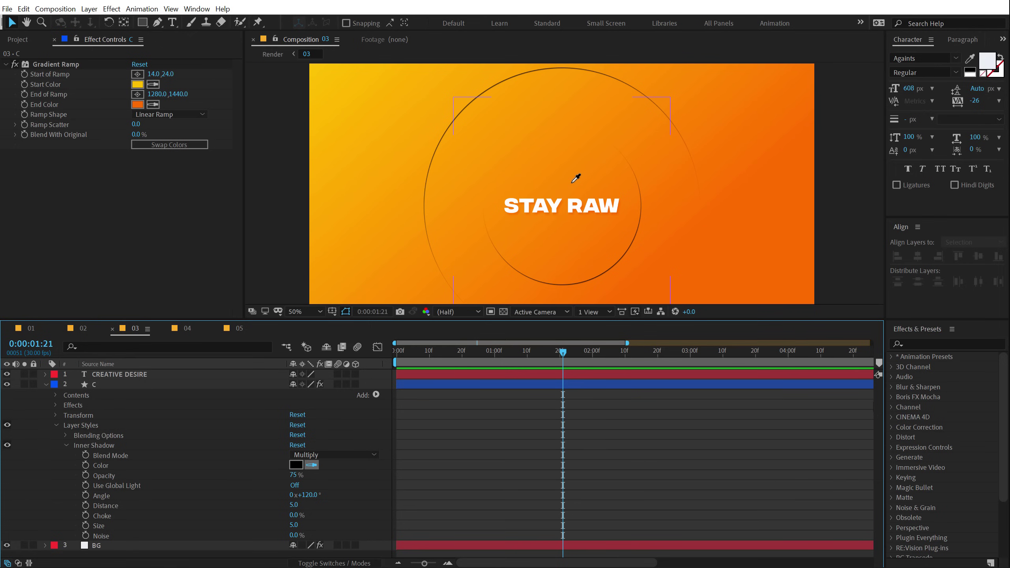
pyautogui.click(575, 187)
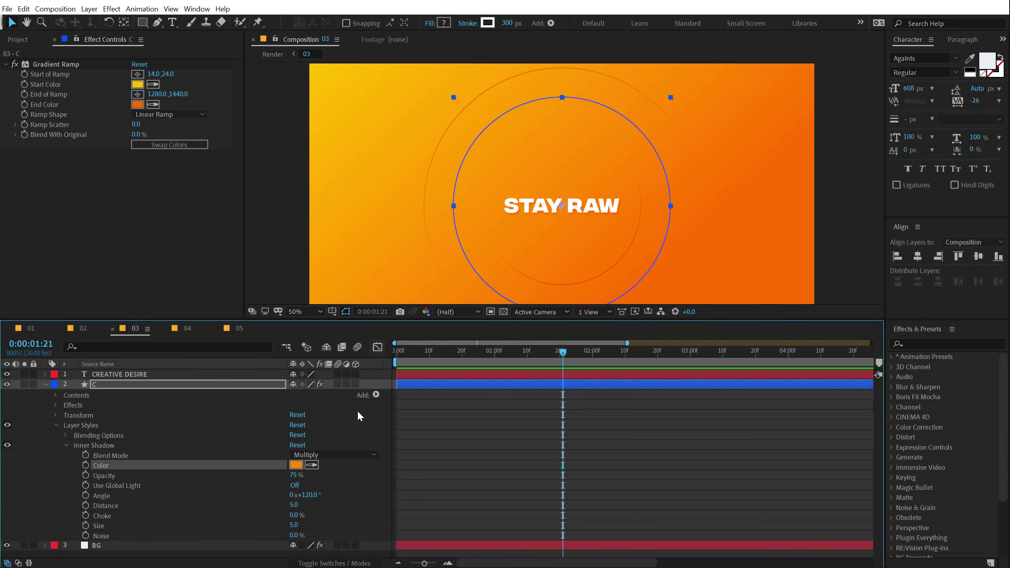
# Set the C layer's inner shadow distance to 60 and its size to 75
pyautogui.click(294, 505)
pyautogui.write('60')
pyautogui.press('Return')
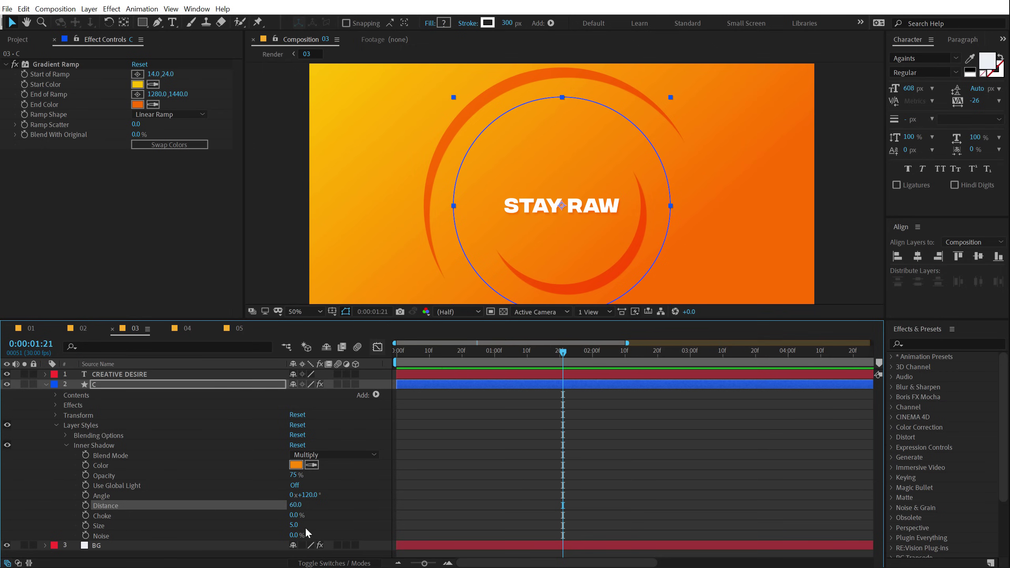
pyautogui.click(294, 525)
pyautogui.write('75')
pyautogui.press('Return')
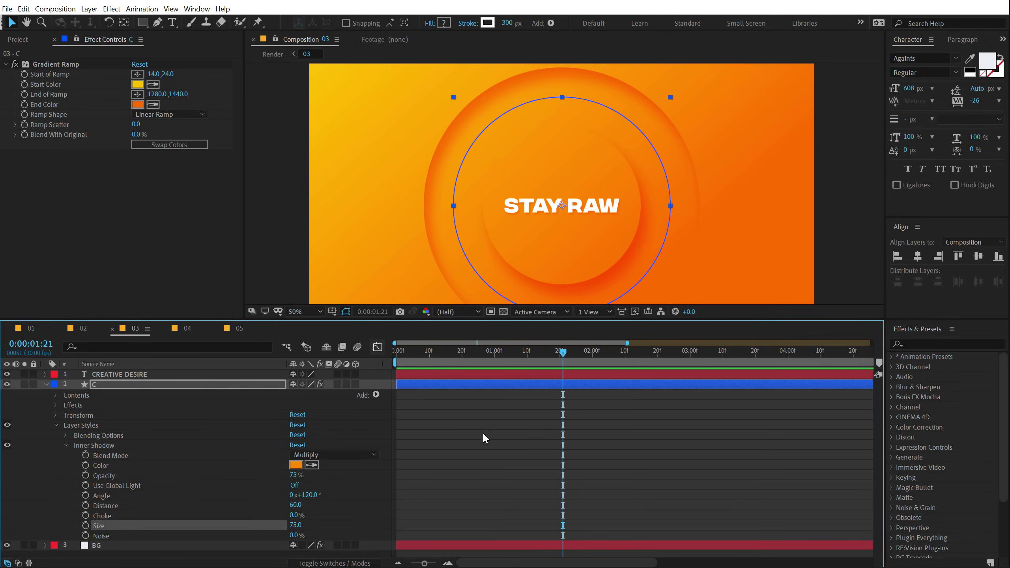
pyautogui.click(450, 466)
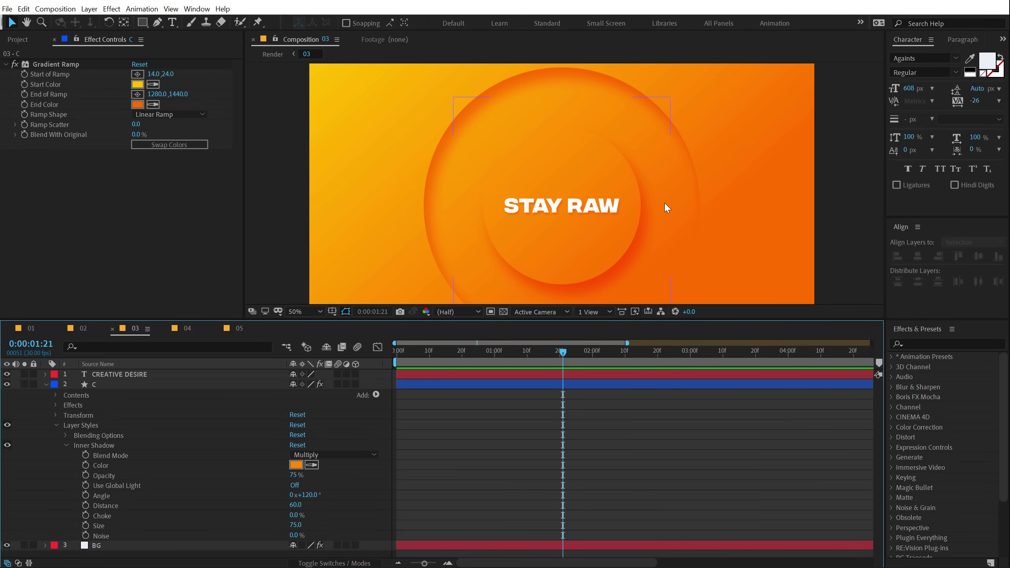
# Add a Bevel and Emboss layer style to the C circle layer and enlarge the composition viewer to show the whole frame
pyautogui.press('/')
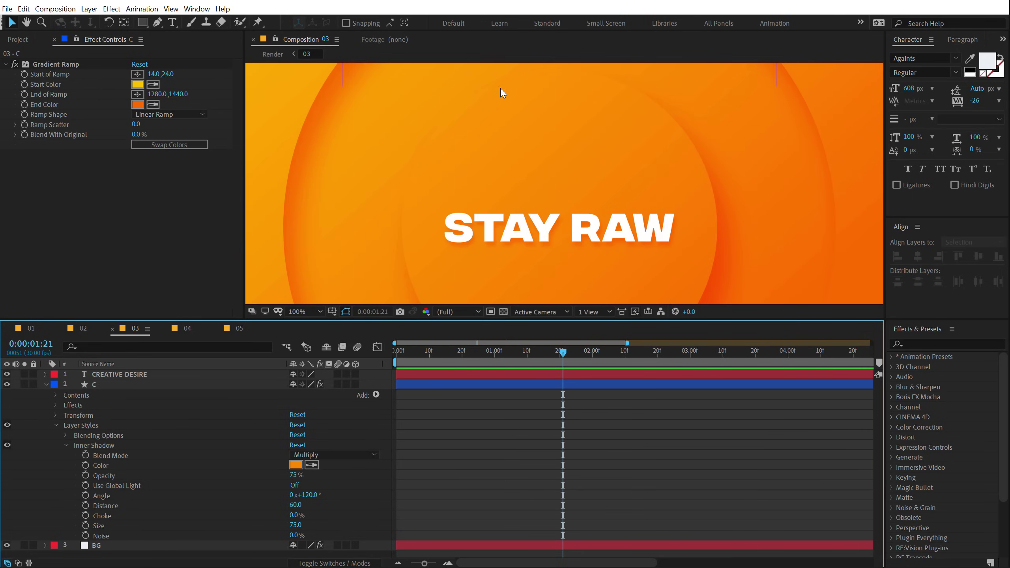
pyautogui.moveTo(525, 133); pyautogui.dragTo(545, 198)
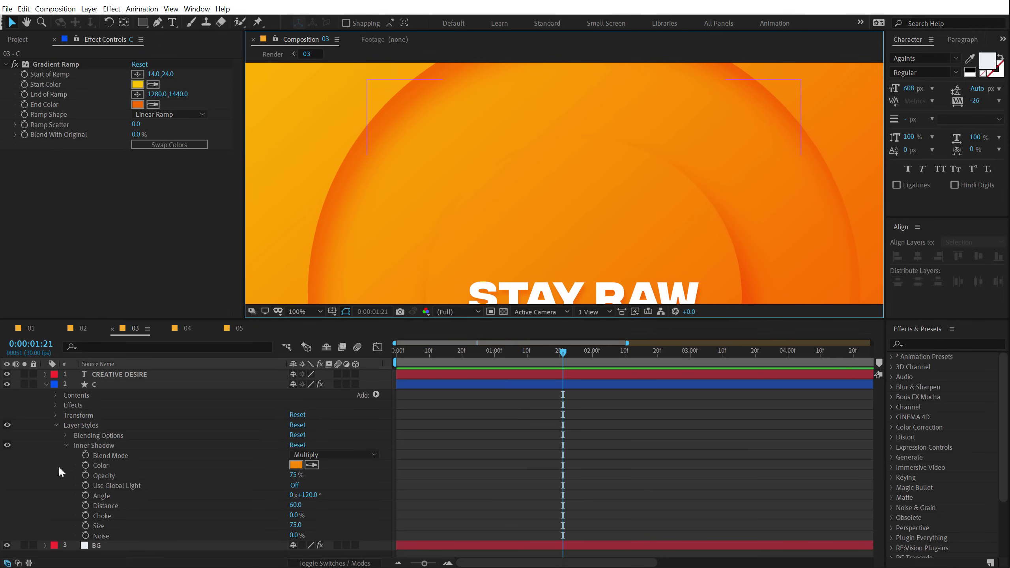
pyautogui.click(66, 445)
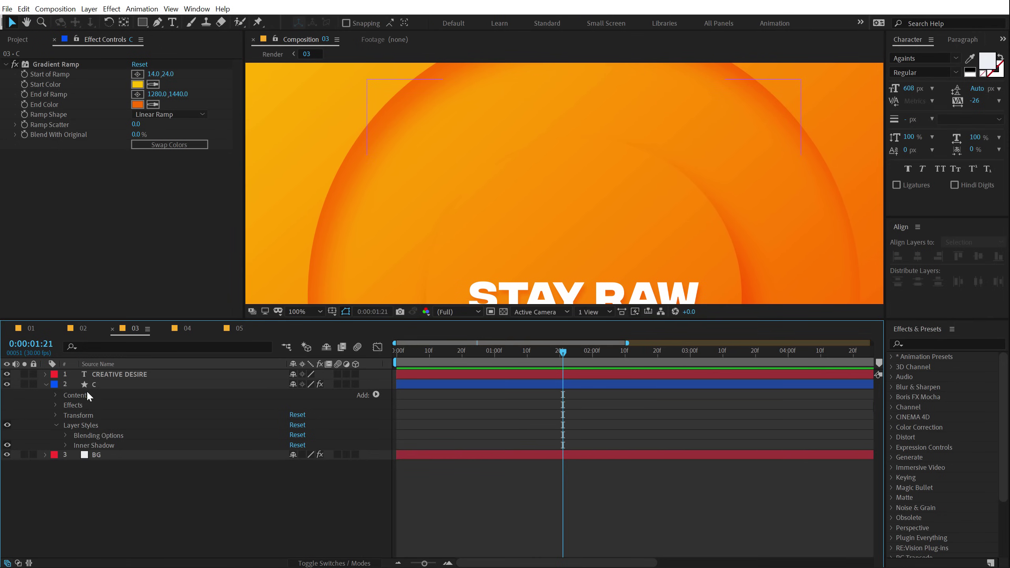
pyautogui.click(94, 385)
pyautogui.rightClick(95, 386)
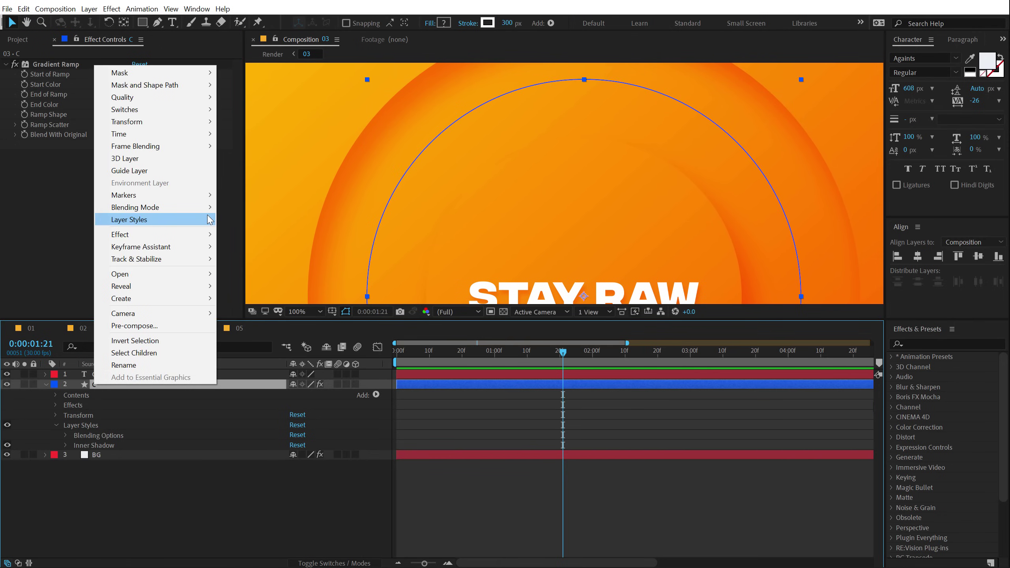
pyautogui.moveTo(198, 219)
pyautogui.click(258, 304)
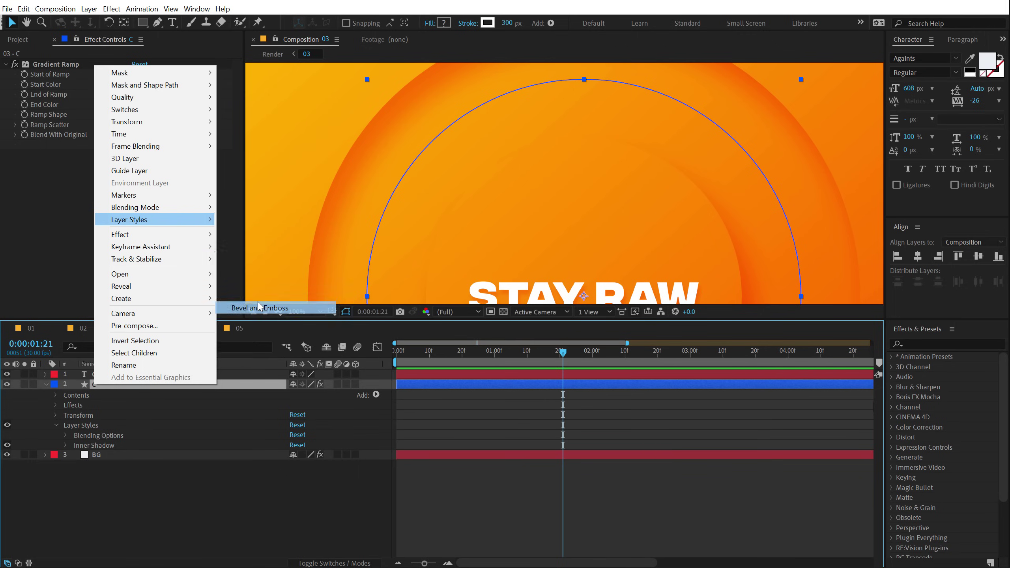
pyautogui.press(',')
pyautogui.press(',')
pyautogui.press(',')
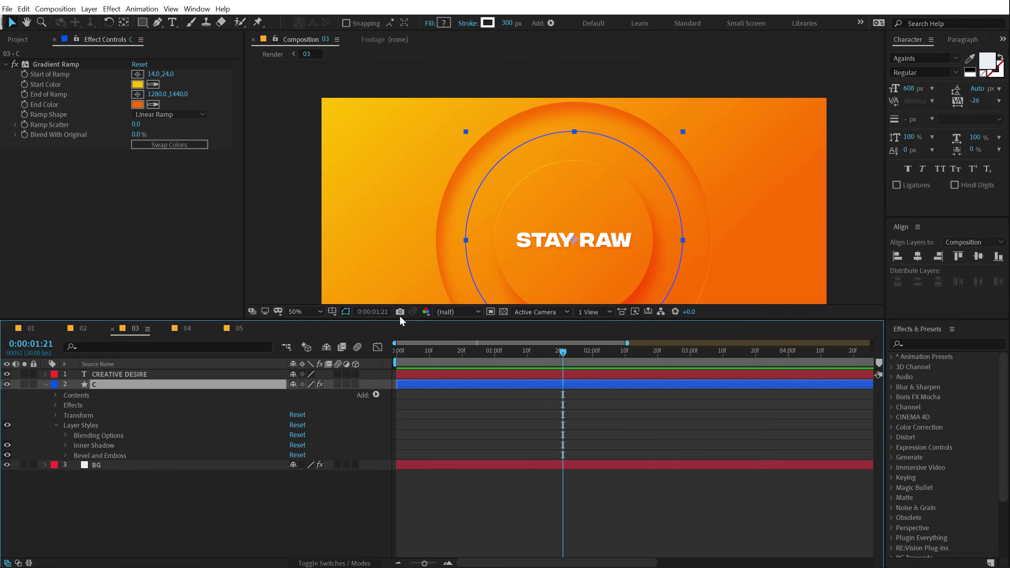
pyautogui.press('.')
pyautogui.press('.')
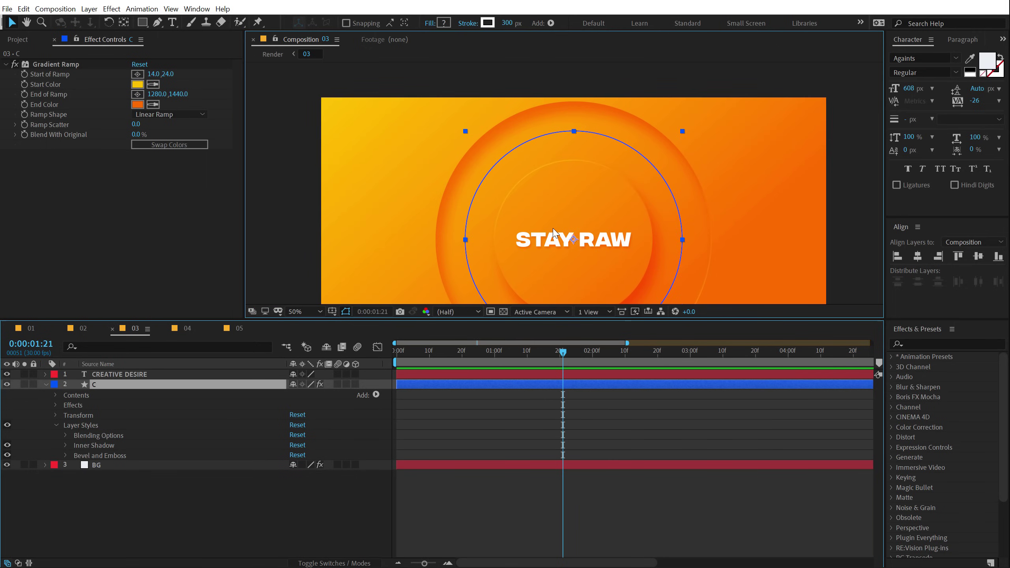
pyautogui.moveTo(313, 320); pyautogui.dragTo(312, 385)
pyautogui.click(542, 493)
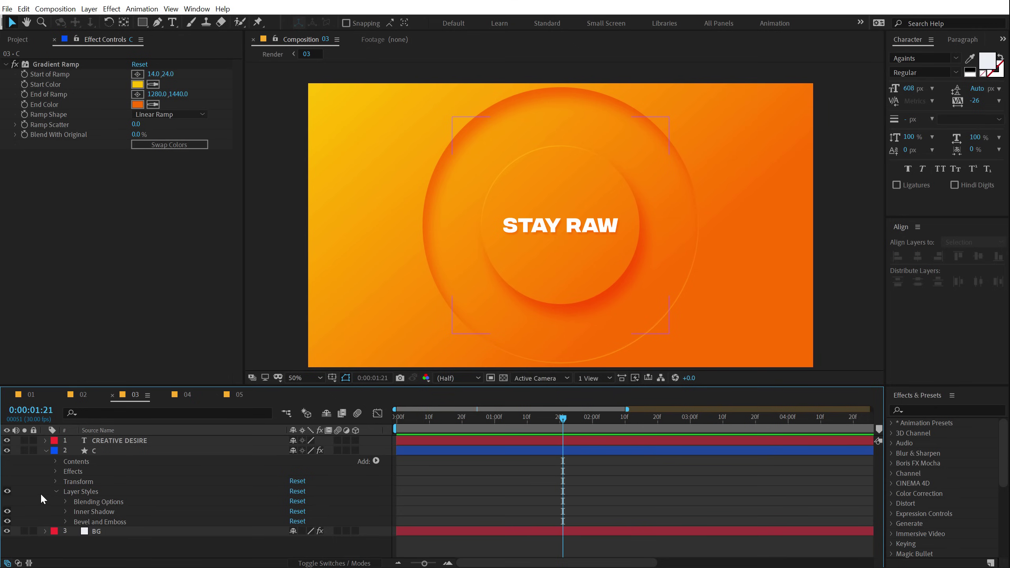
# Add Trim Paths to the C layer and keyframe its End at 0% and Offset at 0° at the composition start
pyautogui.click(55, 492)
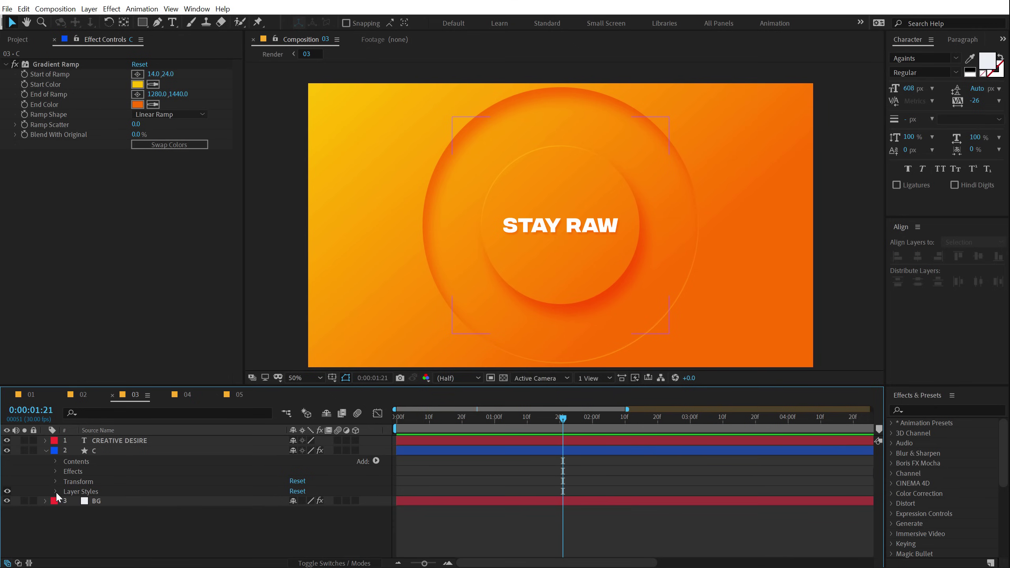
pyautogui.click(376, 463)
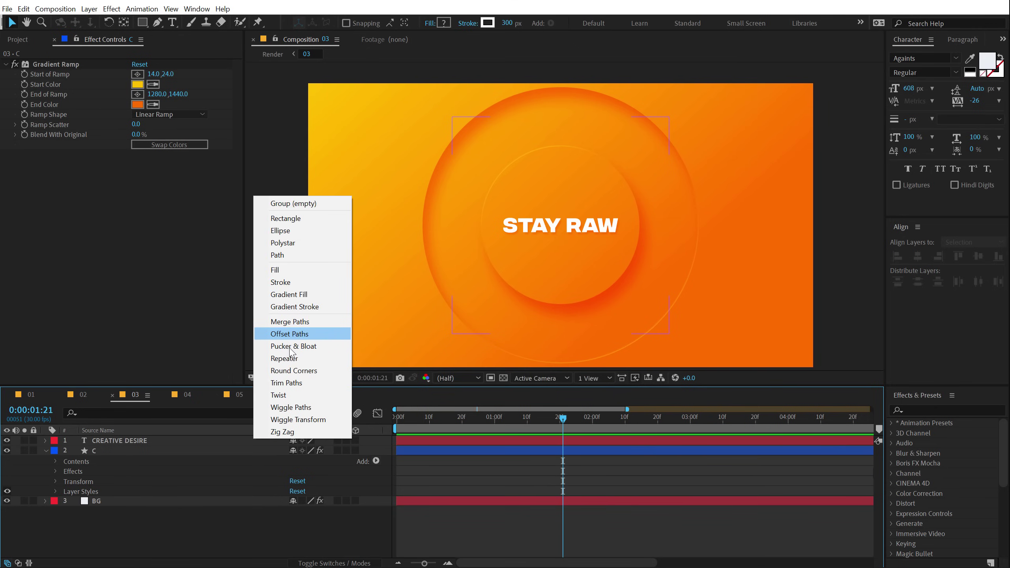
pyautogui.click(286, 384)
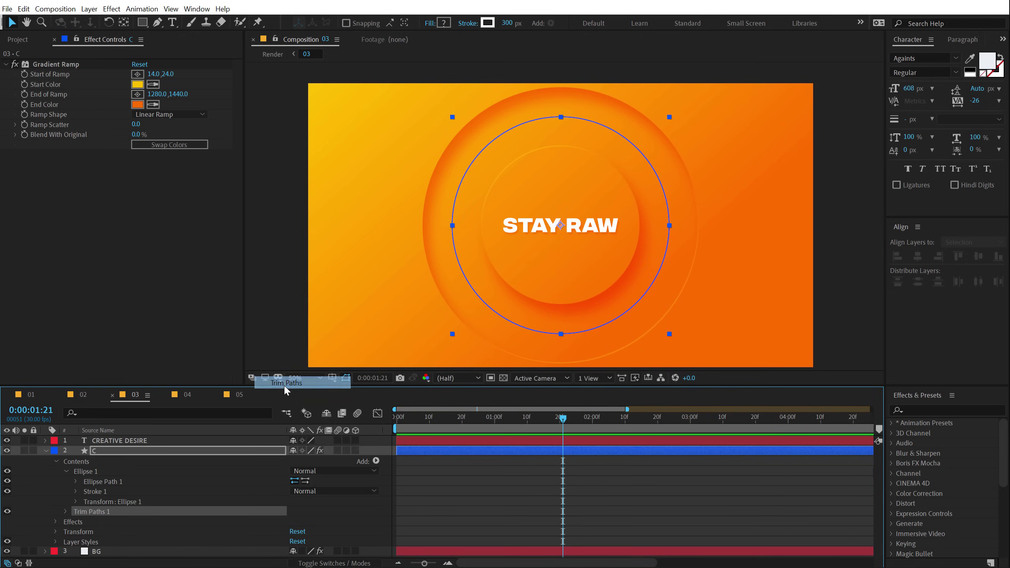
pyautogui.click(67, 513)
pyautogui.press('Home')
pyautogui.moveTo(303, 532); pyautogui.dragTo(209, 541)
pyautogui.click(86, 531)
pyautogui.click(85, 542)
# Keyframe the Trim Paths End at 100% and Offset at 90° at 0:00:01:20
pyautogui.moveTo(513, 428); pyautogui.dragTo(560, 430)
pyautogui.moveTo(297, 531); pyautogui.dragTo(368, 526)
pyautogui.click(305, 541)
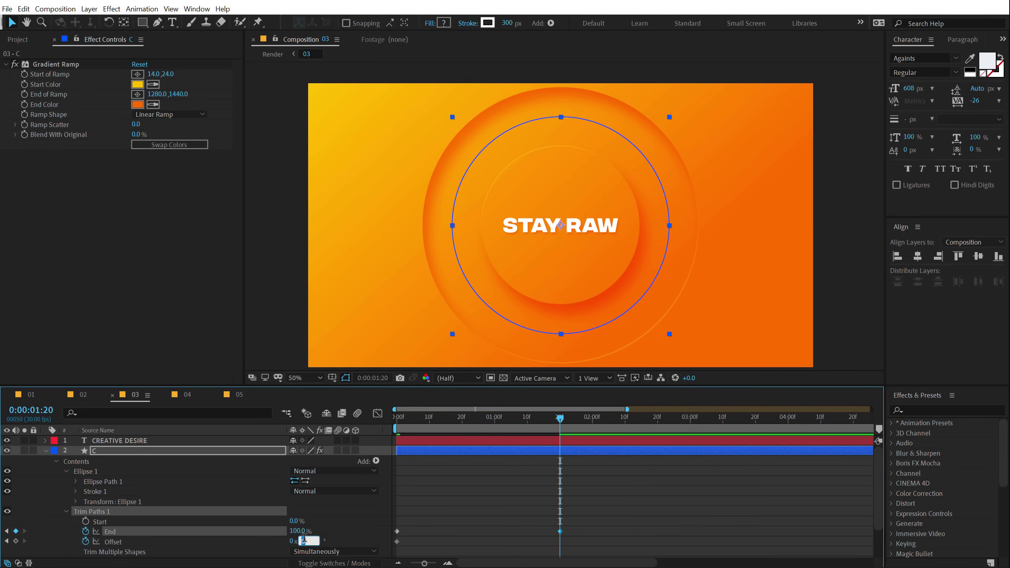
pyautogui.write('90')
pyautogui.press('Return')
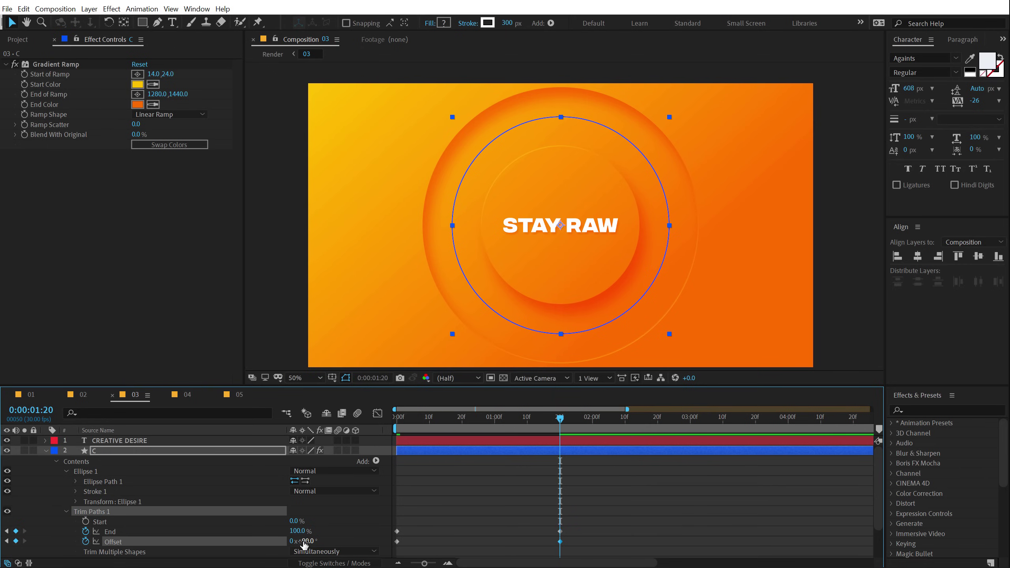
# Keyframe the circle's Stroke Width at 300 at 0:00:01:20 and at 50 at the composition start
pyautogui.click(70, 510)
pyautogui.click(74, 490)
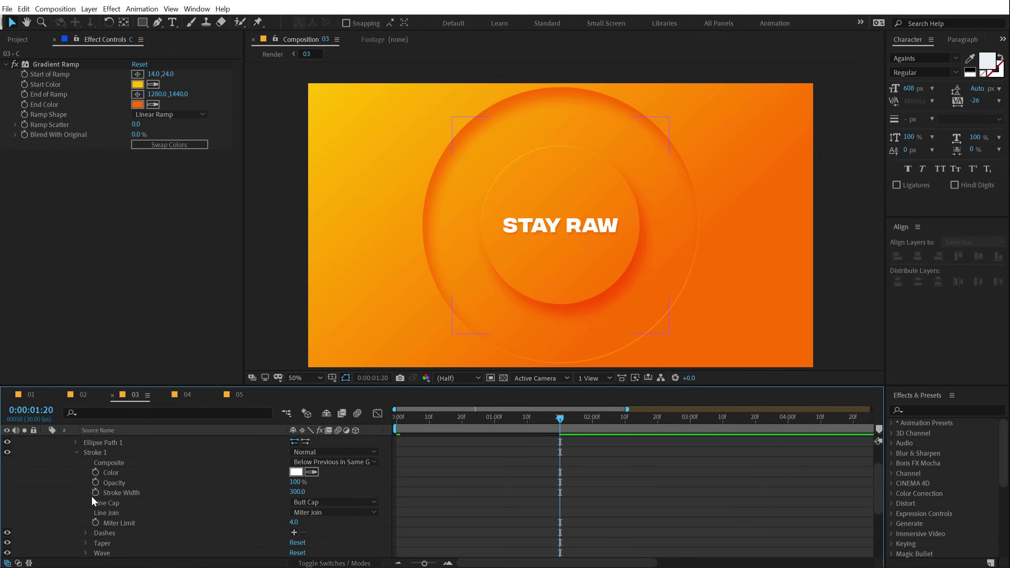
pyautogui.click(94, 494)
pyautogui.moveTo(550, 420); pyautogui.dragTo(265, 444)
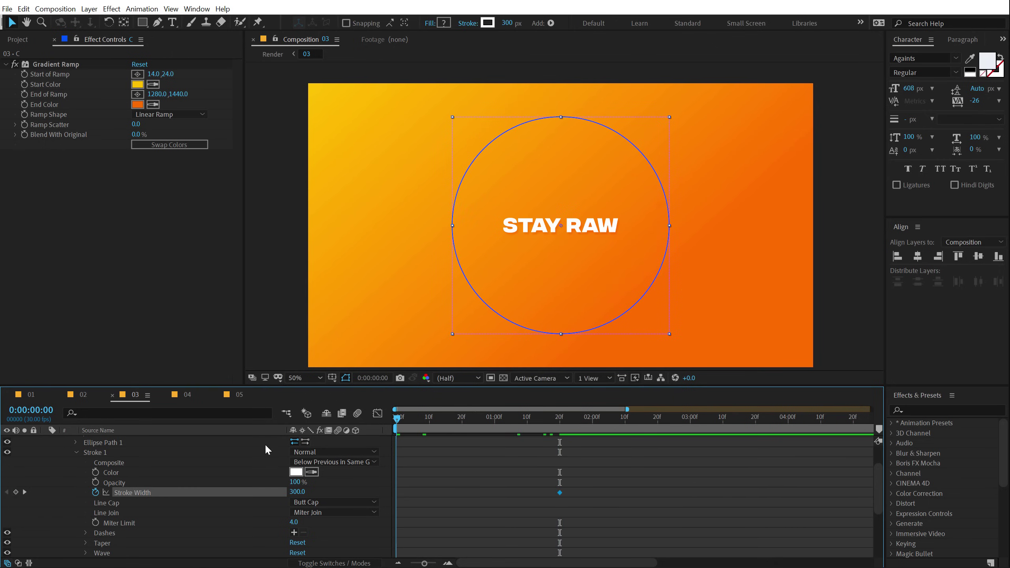
pyautogui.click(297, 492)
pyautogui.write('50')
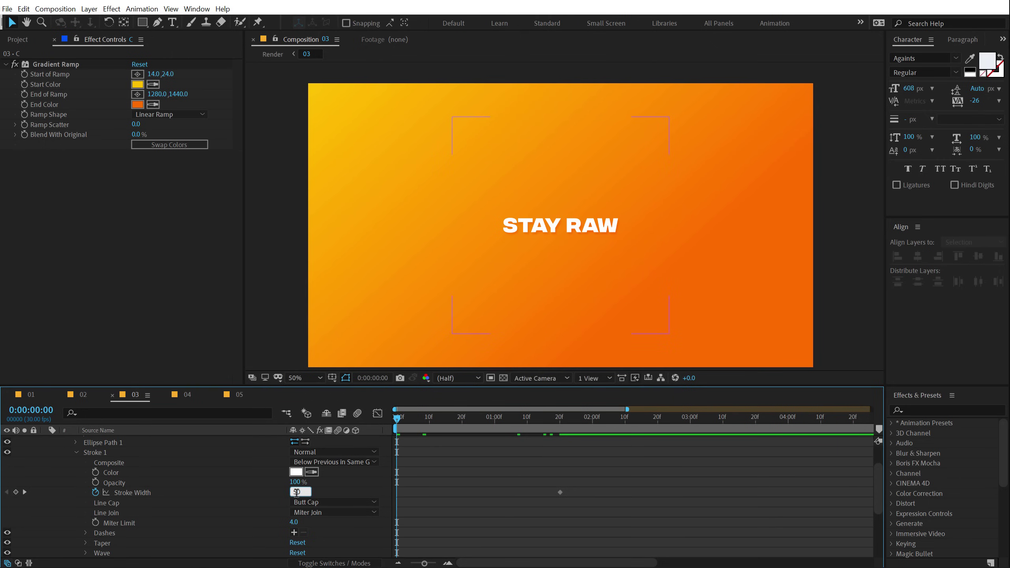
pyautogui.press('Return')
# Shape the speed curves of the C layer's Stroke Width, End and Offset keyframes to peak early and slow gradually, and preview the animation
pyautogui.scroll(3, 119, 448)
pyautogui.click(103, 451)
pyautogui.press('Return')
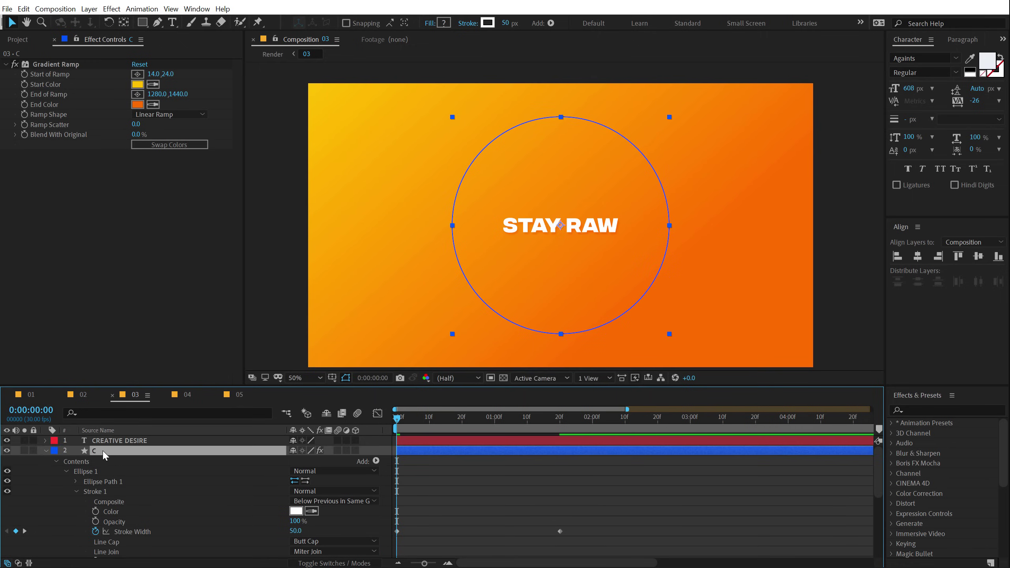
pyautogui.press('u')
pyautogui.moveTo(581, 458); pyautogui.dragTo(375, 494)
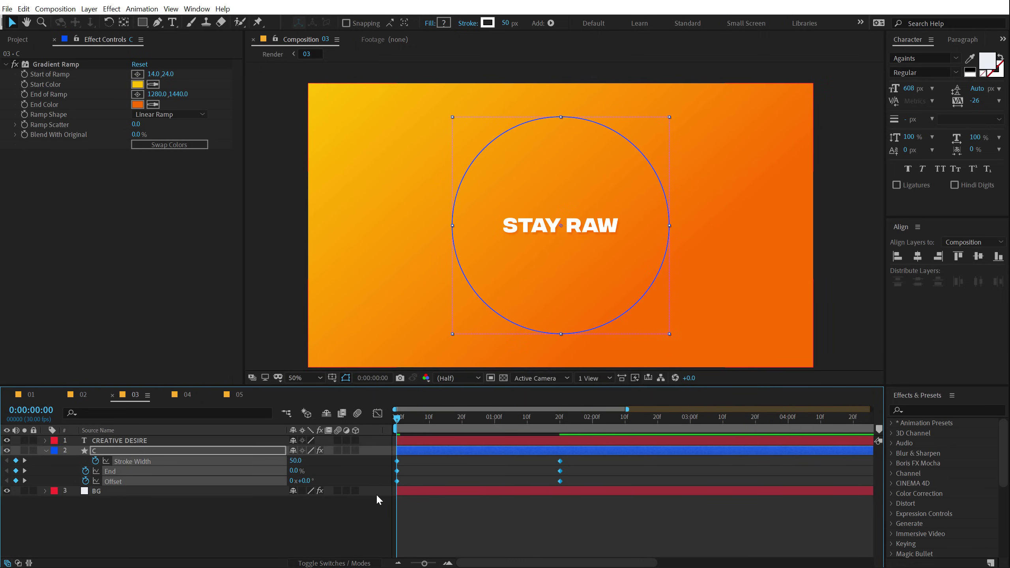
pyautogui.click(376, 414)
pyautogui.moveTo(613, 519); pyautogui.dragTo(413, 528)
pyautogui.click(397, 528)
pyautogui.press('space')
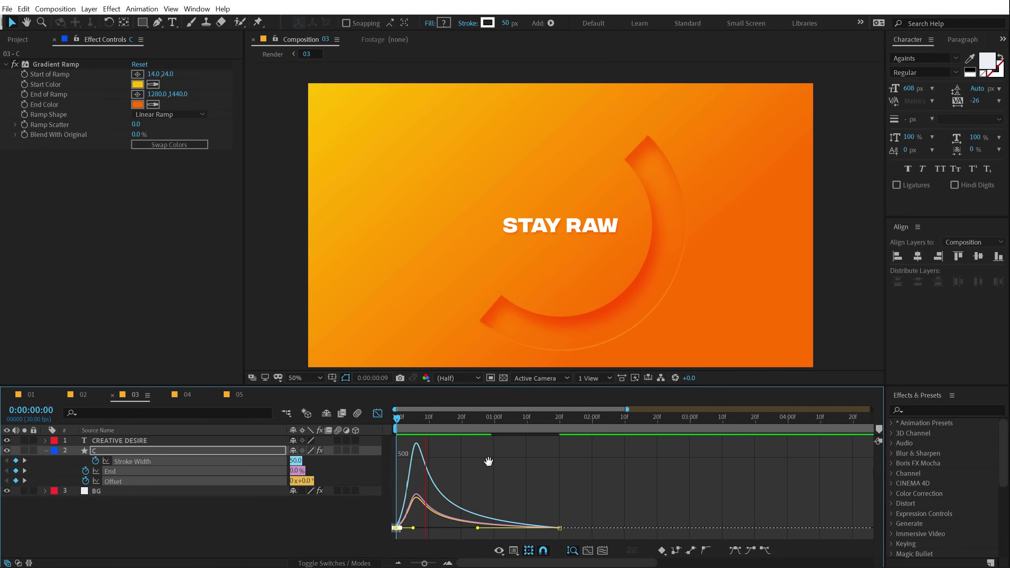
# Preview the circle animation, then collapse the C layer and switch from the graph editor back to the layer bars
pyautogui.press('space')
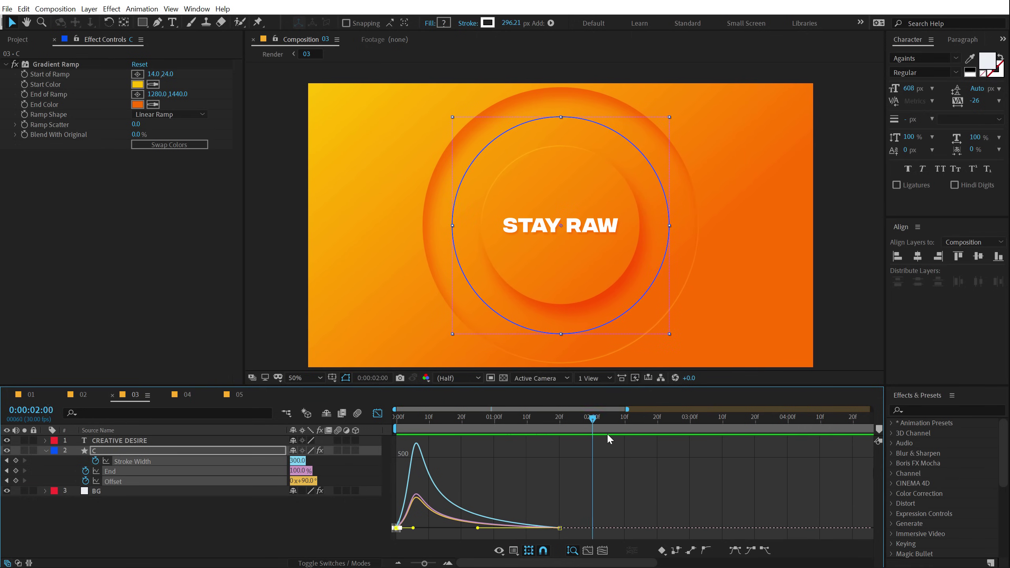
pyautogui.click(46, 449)
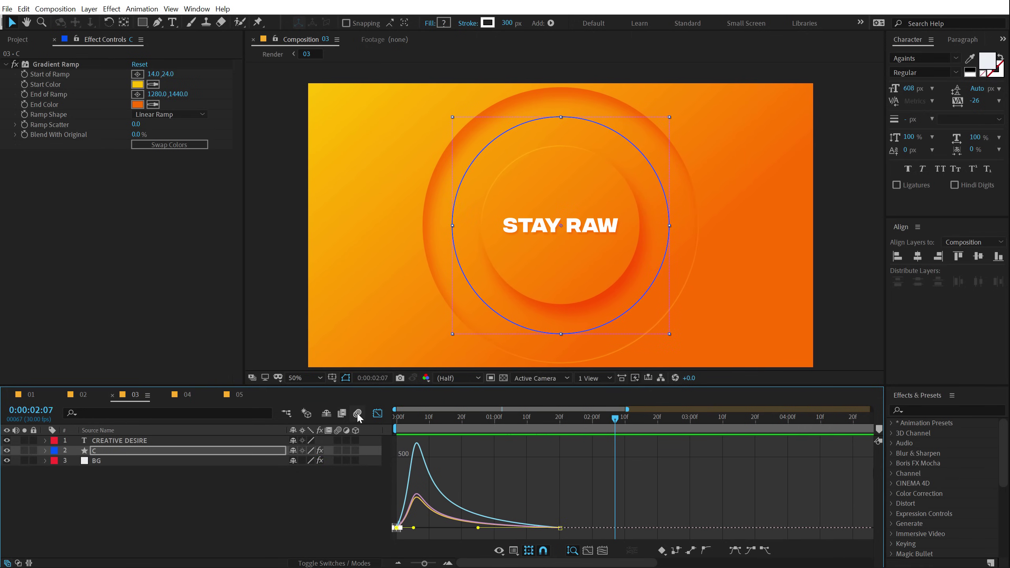
pyautogui.click(376, 414)
pyautogui.click(131, 488)
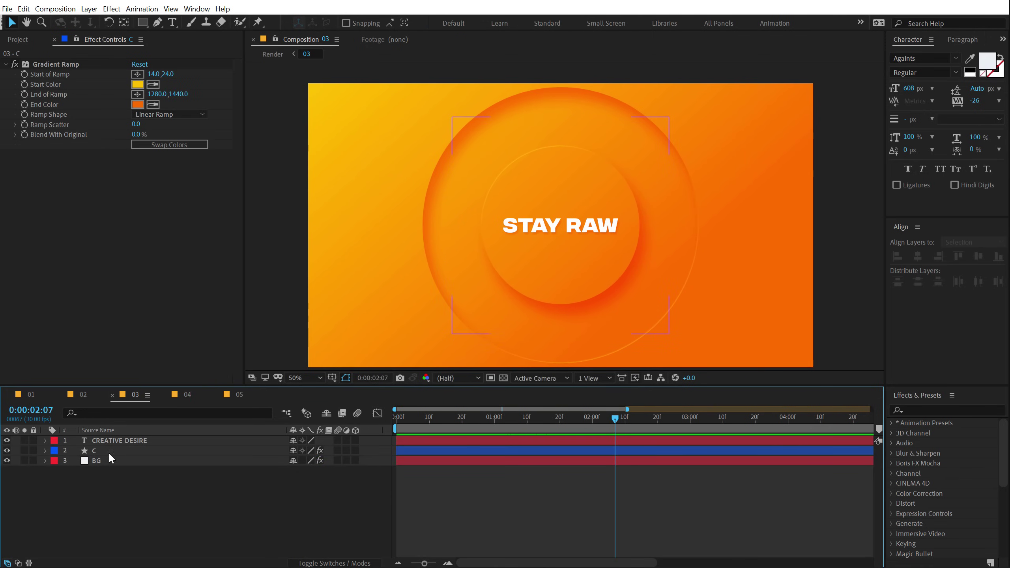
# Duplicate the C circle layer, placing the copy in the frame's upper right and the original in the lower left
pyautogui.click(109, 452)
pyautogui.hotkey('ctrl', 'd')
pyautogui.moveTo(561, 226); pyautogui.dragTo(698, 195)
pyautogui.click(113, 461)
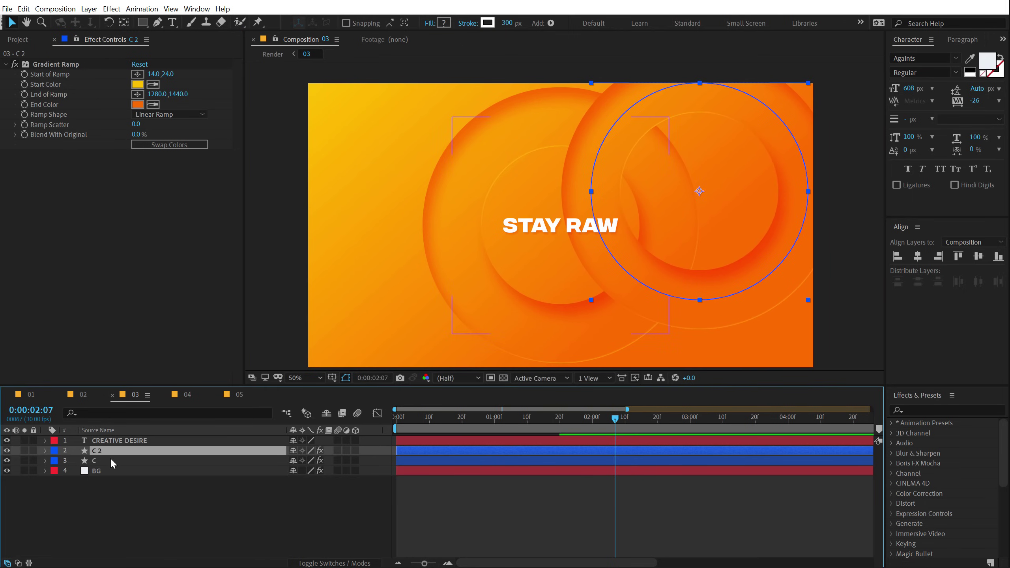
pyautogui.moveTo(507, 249); pyautogui.dragTo(398, 261)
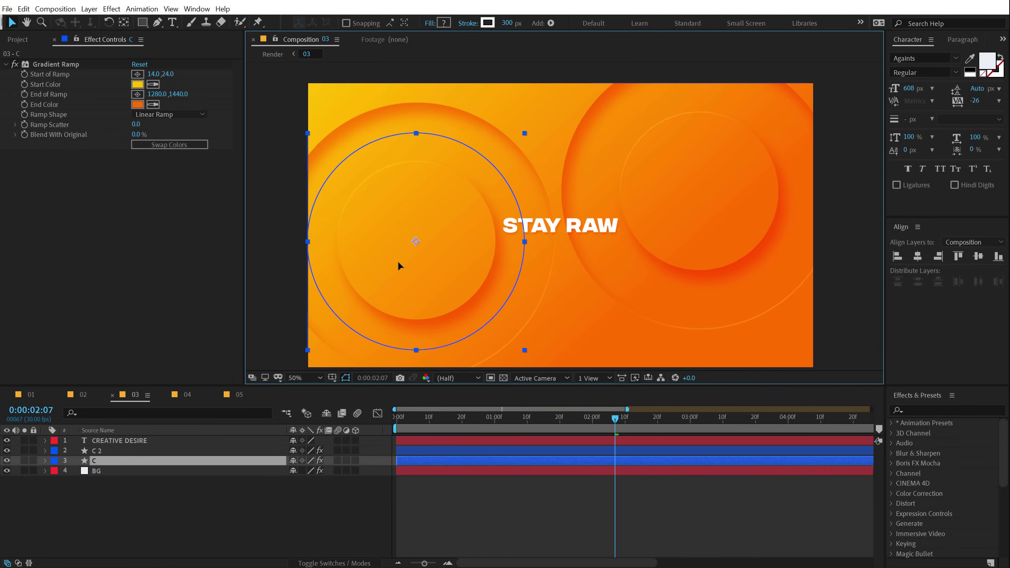
pyautogui.click(232, 477)
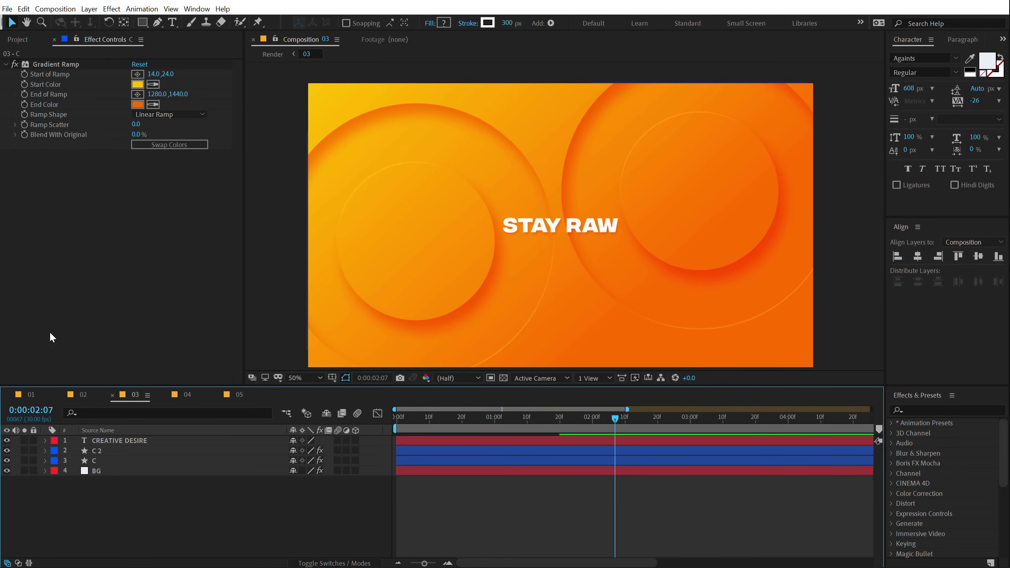
pyautogui.click(832, 242)
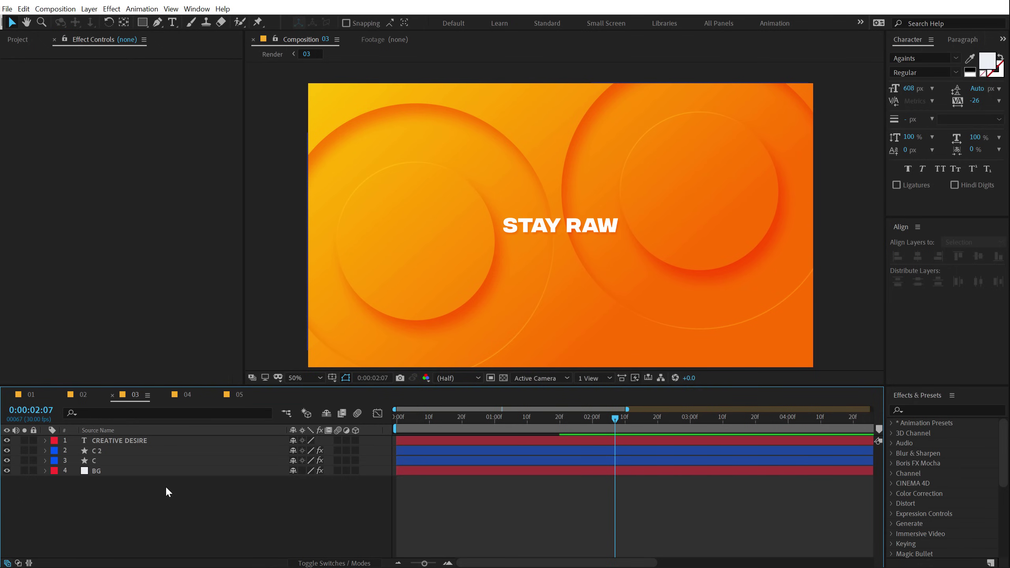
# Open composition 04, make the BG and text layers visible, and go to 0:00:01:27
pyautogui.click(188, 394)
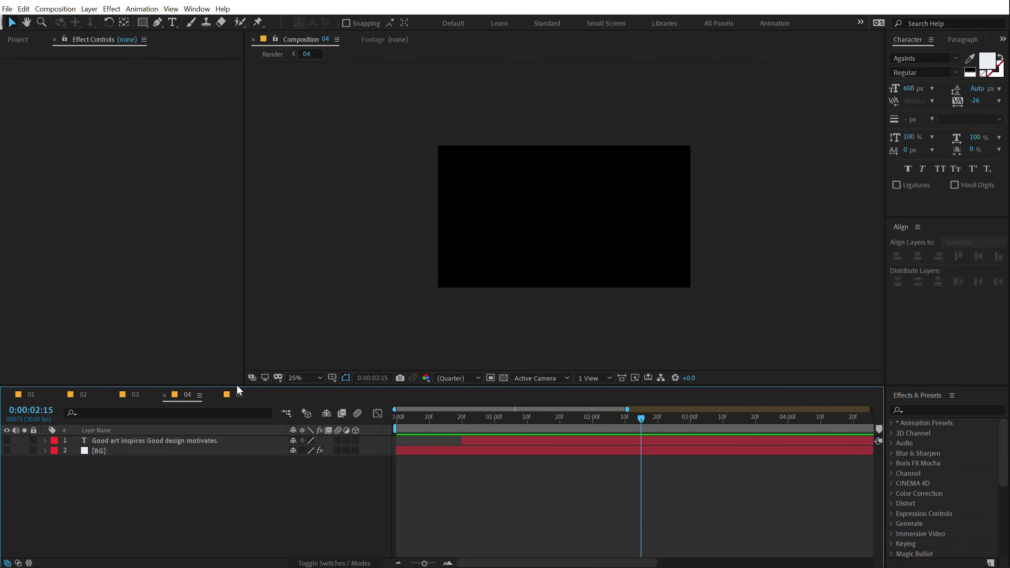
pyautogui.click(6, 451)
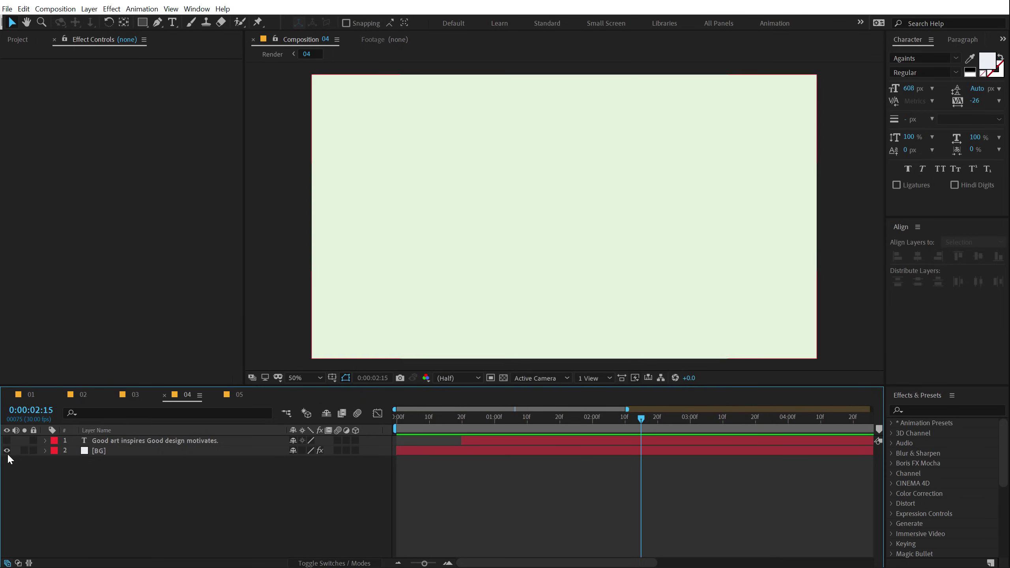
pyautogui.click(7, 441)
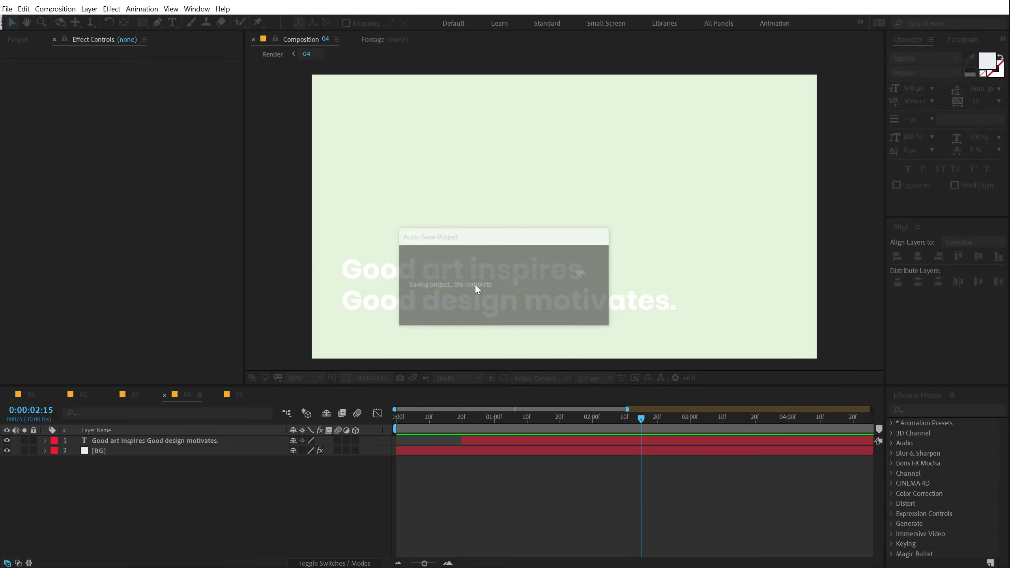
pyautogui.click(477, 301)
pyautogui.moveTo(434, 418); pyautogui.dragTo(583, 421)
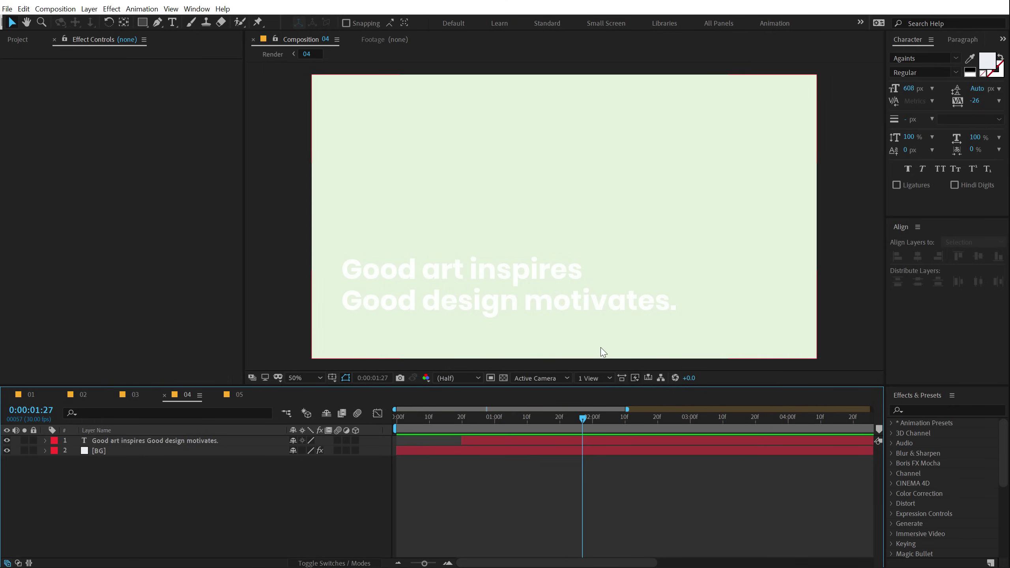
# Draw a square about 1530 px wide with a light grey D7D7D7 fill over the text in composition 04
pyautogui.click(182, 487)
pyautogui.click(142, 22)
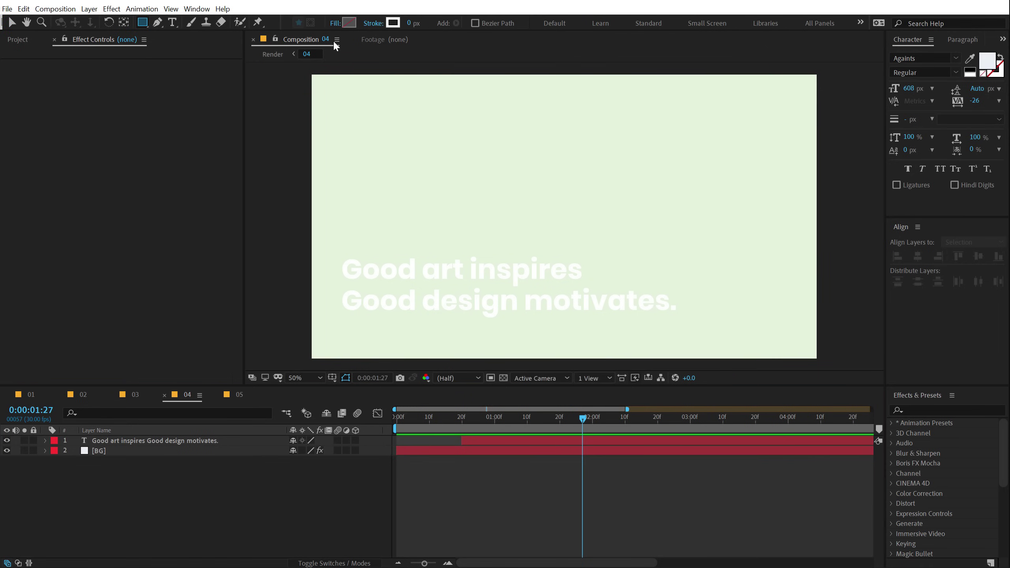
pyautogui.click(349, 22)
pyautogui.moveTo(194, 165); pyautogui.dragTo(157, 151)
pyautogui.click(162, 177)
pyautogui.click(415, 152)
pyautogui.moveTo(431, 158); pyautogui.dragTo(739, 370)
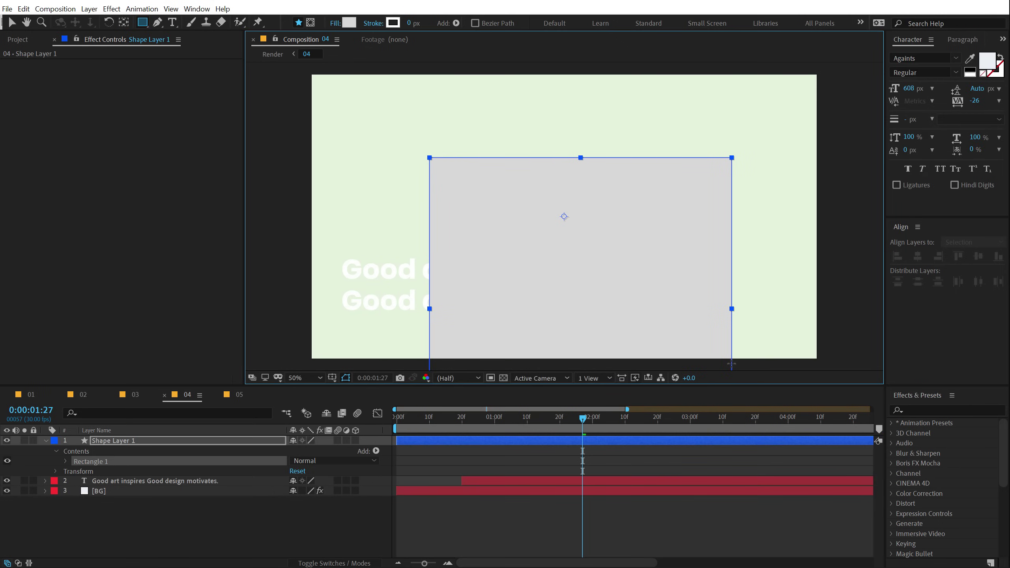
pyautogui.press('v')
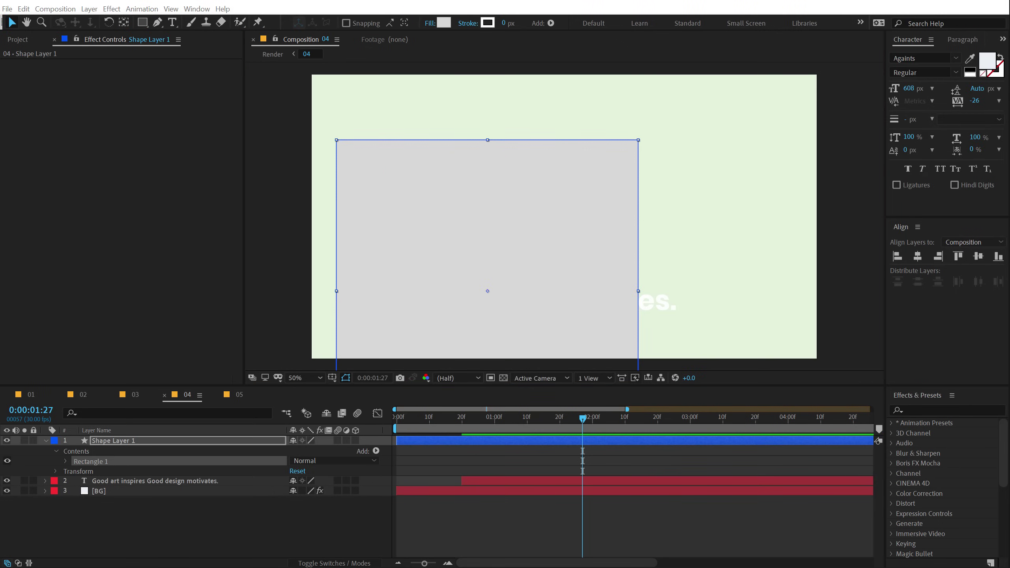
# Set the square's Rectangle Path Size to 2000 by 2000
pyautogui.click(66, 462)
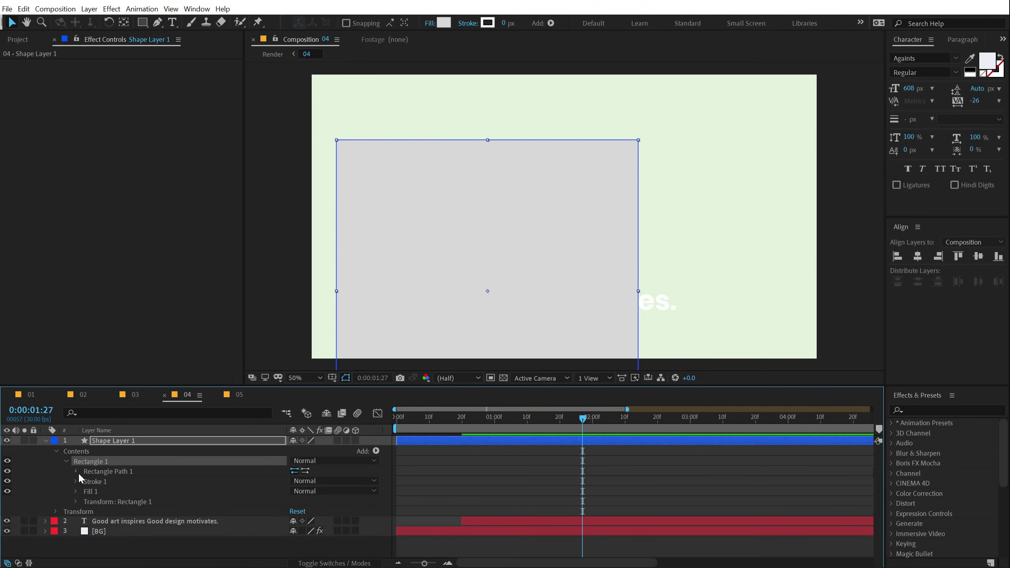
pyautogui.click(77, 472)
pyautogui.click(334, 481)
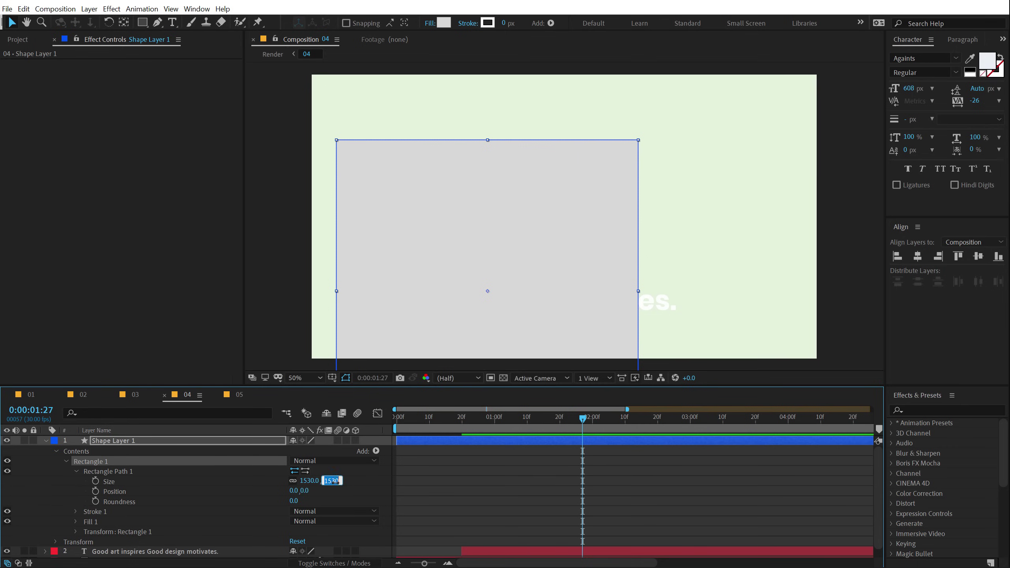
pyautogui.write('2000')
pyautogui.press('Return')
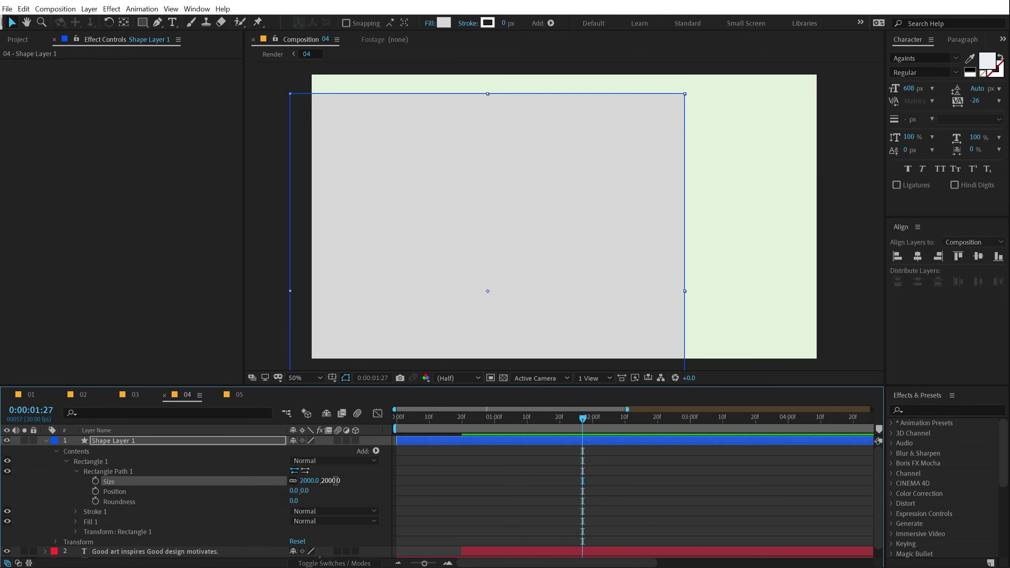
# Rotate Shape Layer 1 to -6° and move its anchor point to the centre of the square
pyautogui.click(131, 444)
pyautogui.press('r')
pyautogui.moveTo(294, 451); pyautogui.dragTo(299, 452)
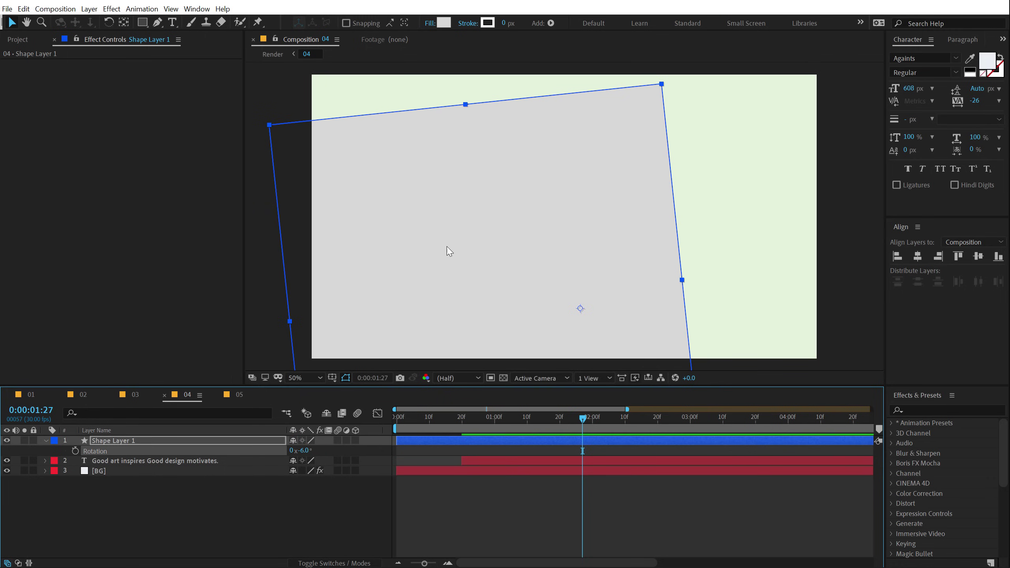
pyautogui.click(124, 22)
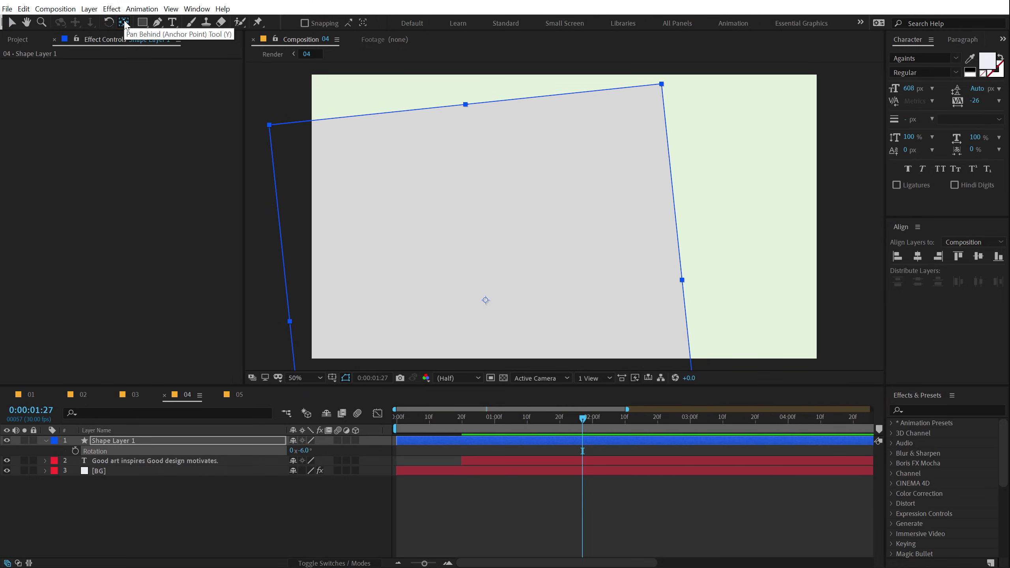
pyautogui.press('v')
# Move the tilted square lower in the frame and place its layer beneath the text layer
pyautogui.moveTo(514, 201); pyautogui.dragTo(528, 276)
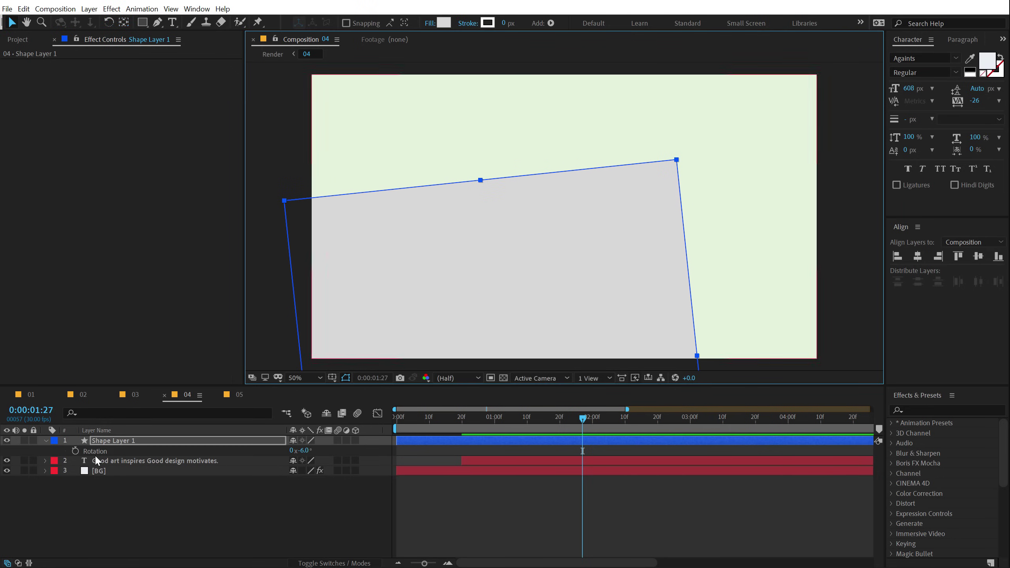
pyautogui.moveTo(99, 441); pyautogui.dragTo(101, 466)
pyautogui.moveTo(657, 218); pyautogui.dragTo(656, 230)
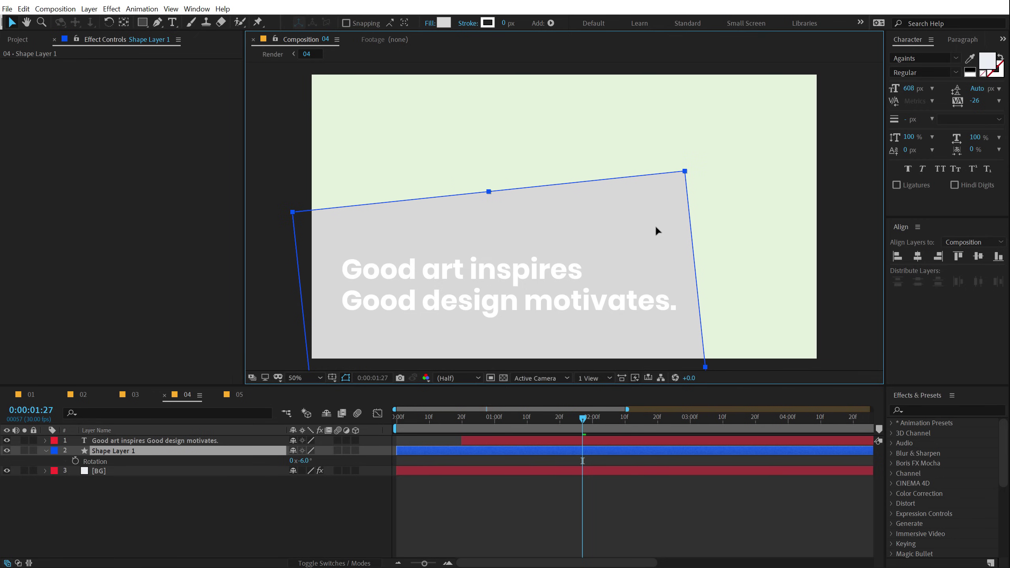
# Increase the Roundness of Shape Layer 1's rectangle path to give the tilted square rounded corners
pyautogui.click(46, 452)
pyautogui.click(55, 471)
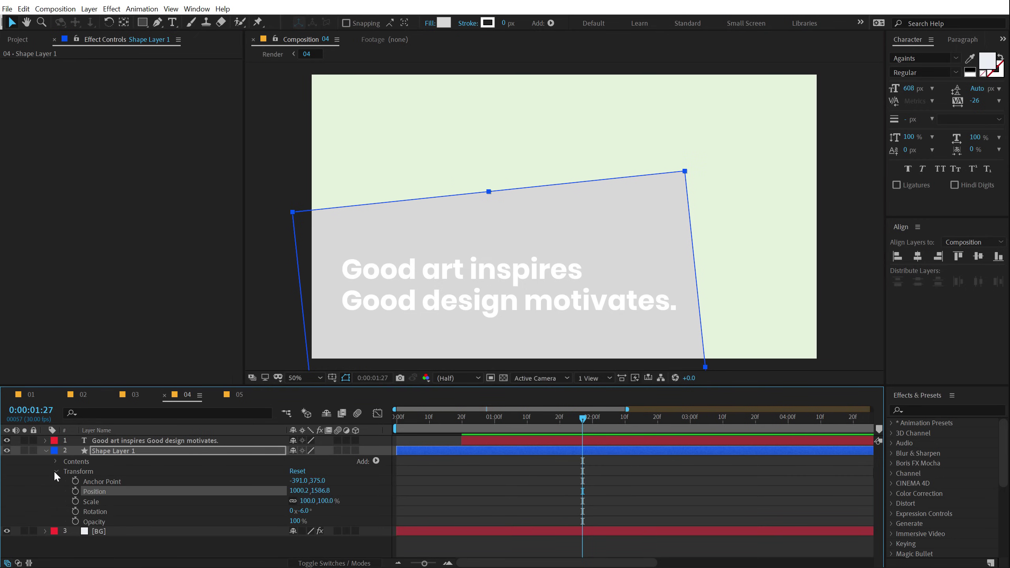
pyautogui.click(56, 471)
pyautogui.click(56, 461)
pyautogui.click(65, 471)
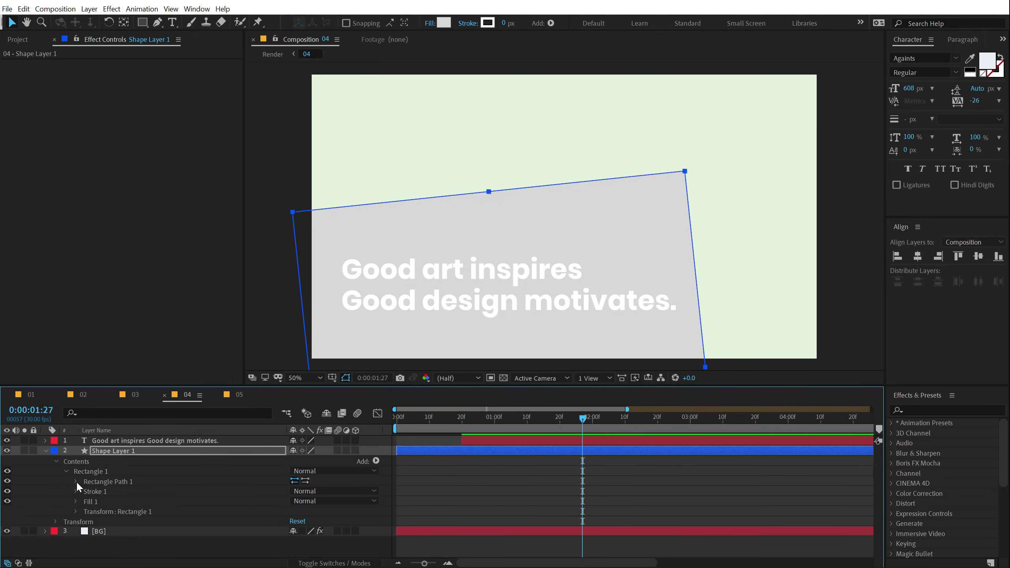
pyautogui.click(76, 481)
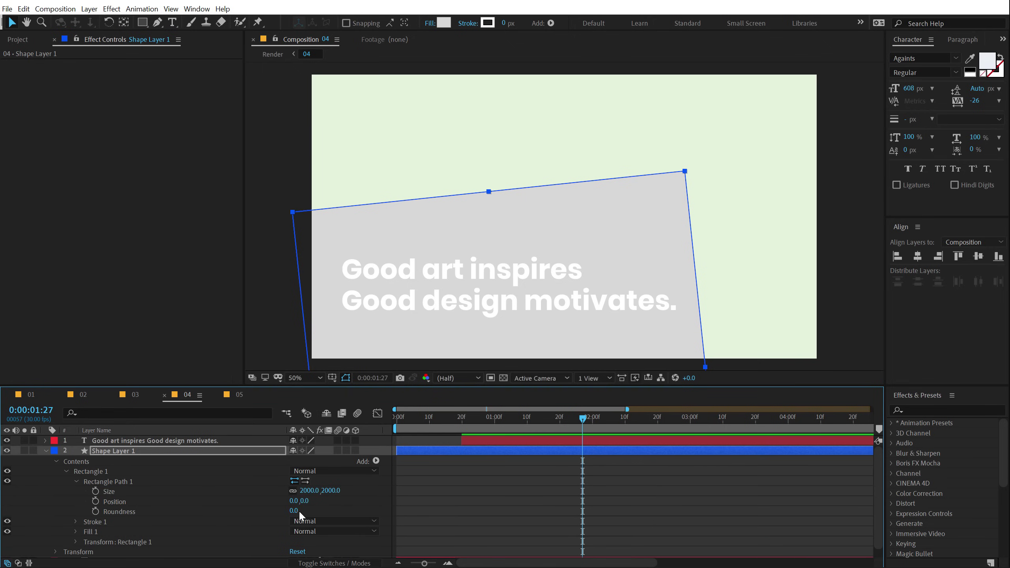
pyautogui.moveTo(299, 511); pyautogui.dragTo(387, 510)
pyautogui.press('u')
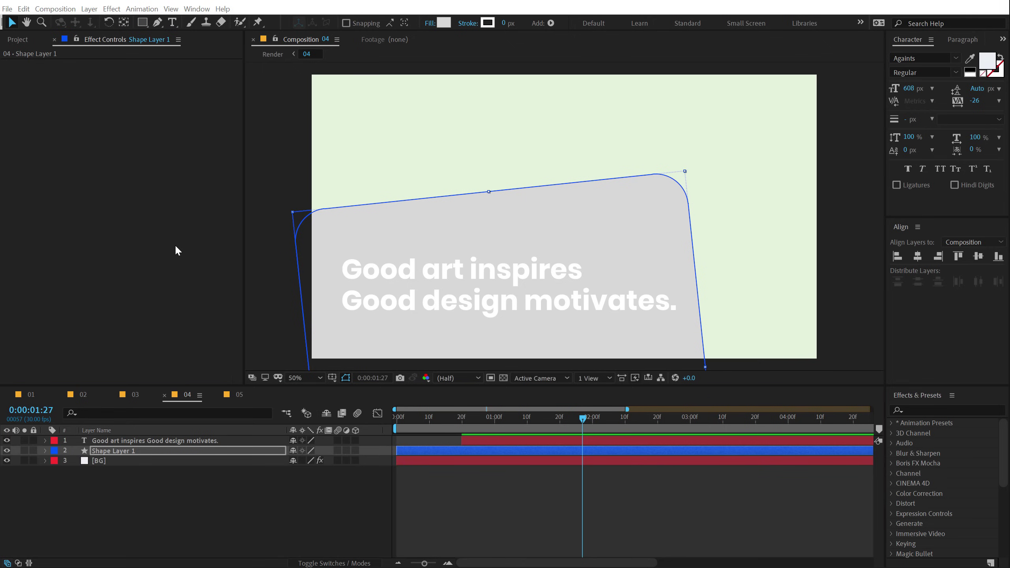
# Set the fill color of Shape Layer 1 to green 3C8262
pyautogui.click(115, 461)
pyautogui.click(115, 451)
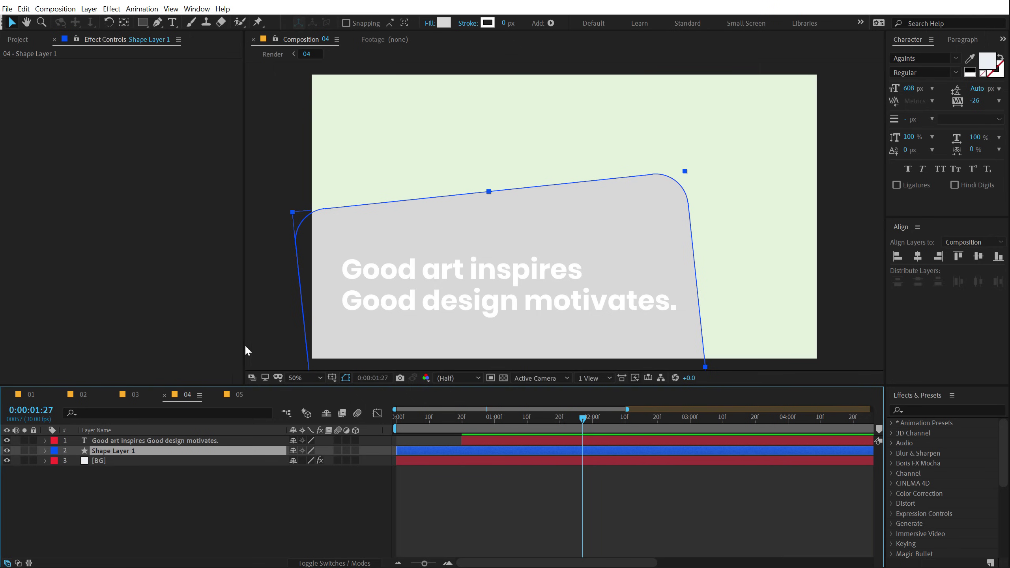
pyautogui.click(448, 22)
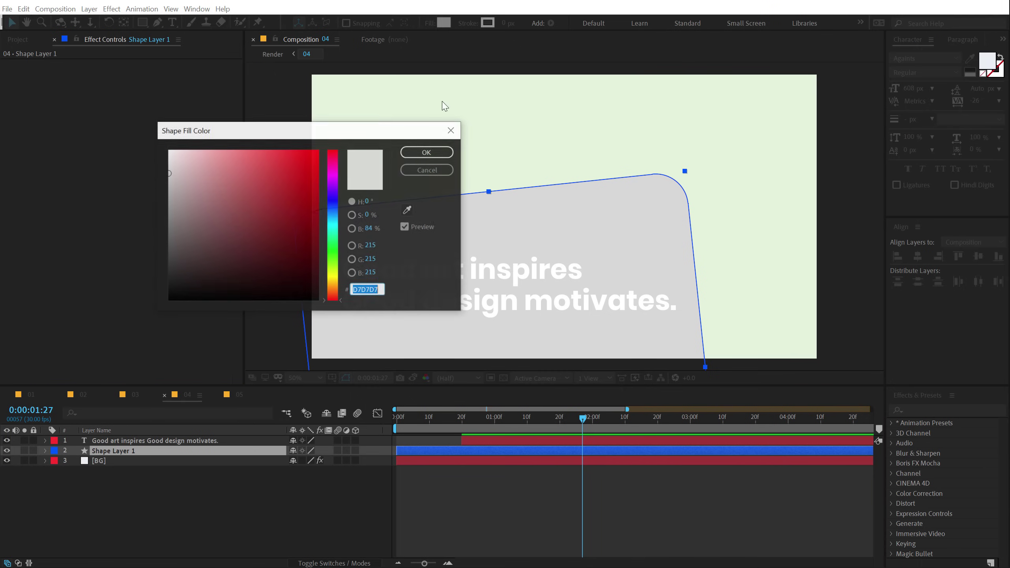
pyautogui.write('3C8262')
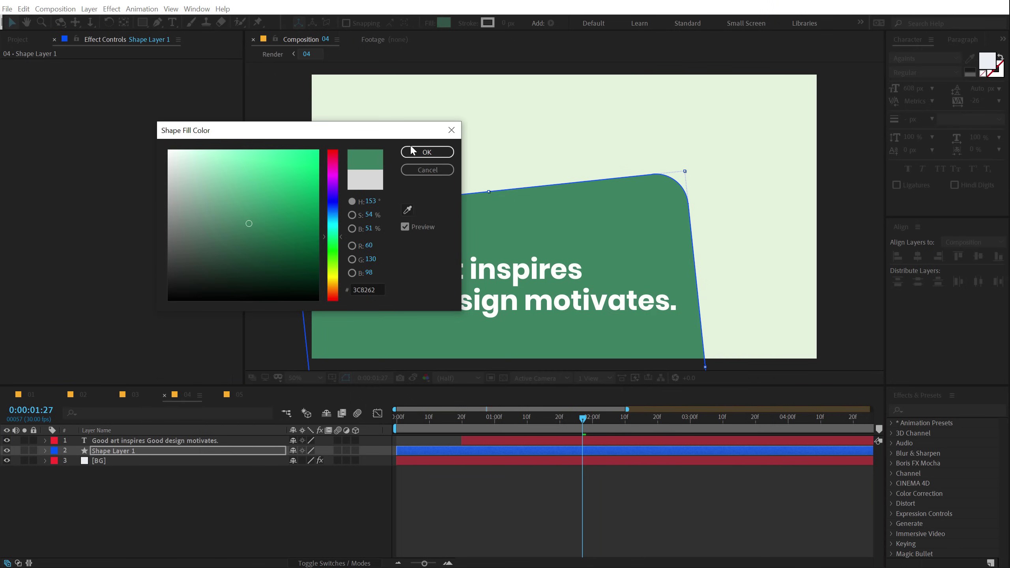
pyautogui.click(422, 152)
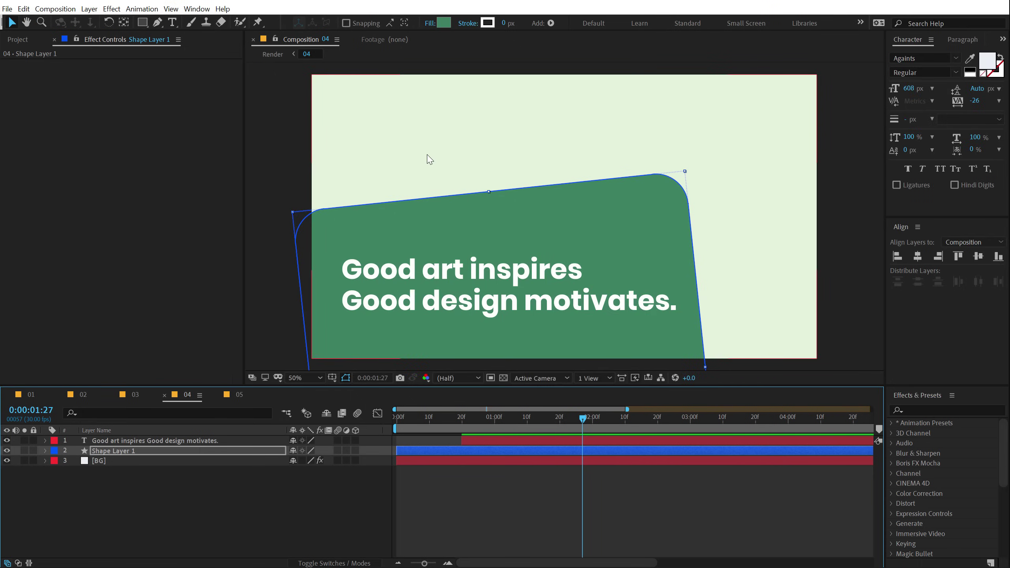
# Set the green shape's rotation to -7° and shift it slightly lower behind the text
pyautogui.click(100, 451)
pyautogui.press('r')
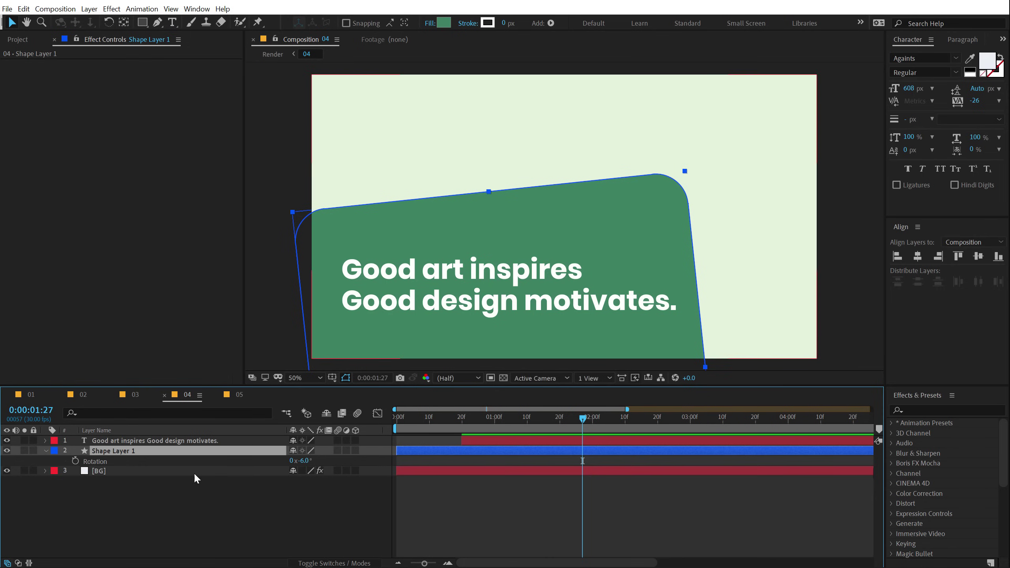
pyautogui.write('-7')
pyautogui.press('Return')
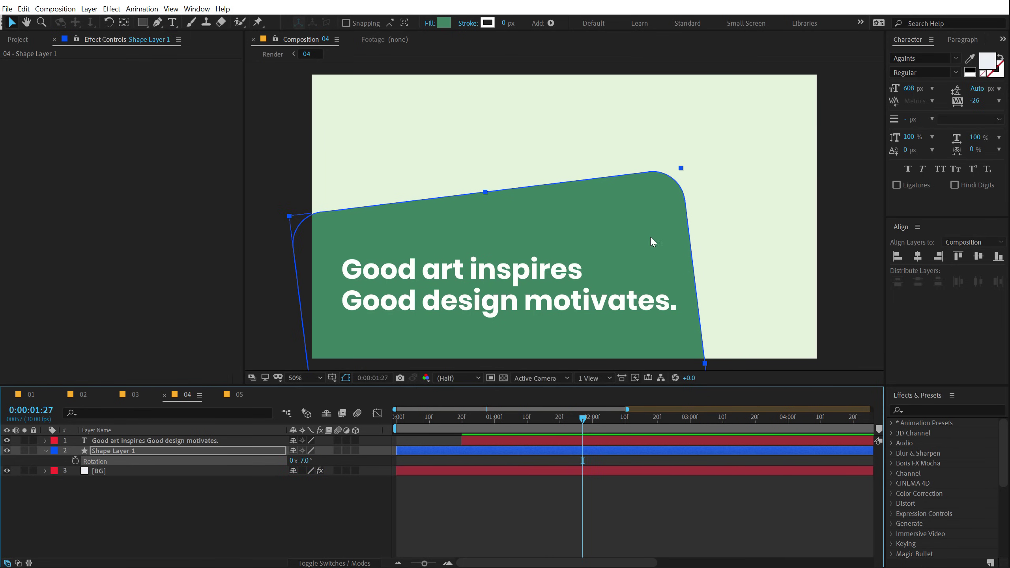
pyautogui.click(238, 510)
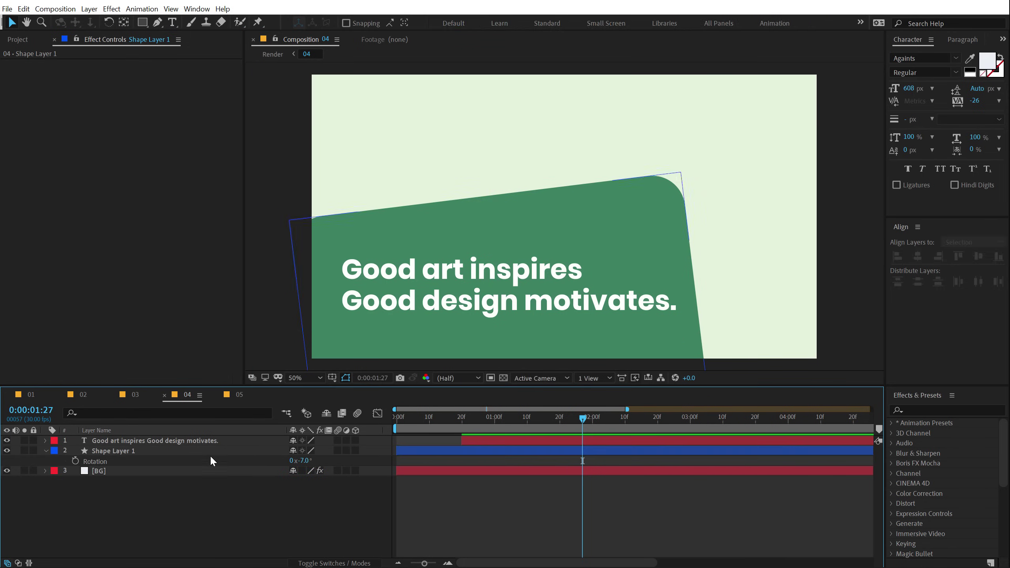
# Duplicate the green Shape Layer 1 and bring the entire shape outline below the frame into view
pyautogui.click(132, 452)
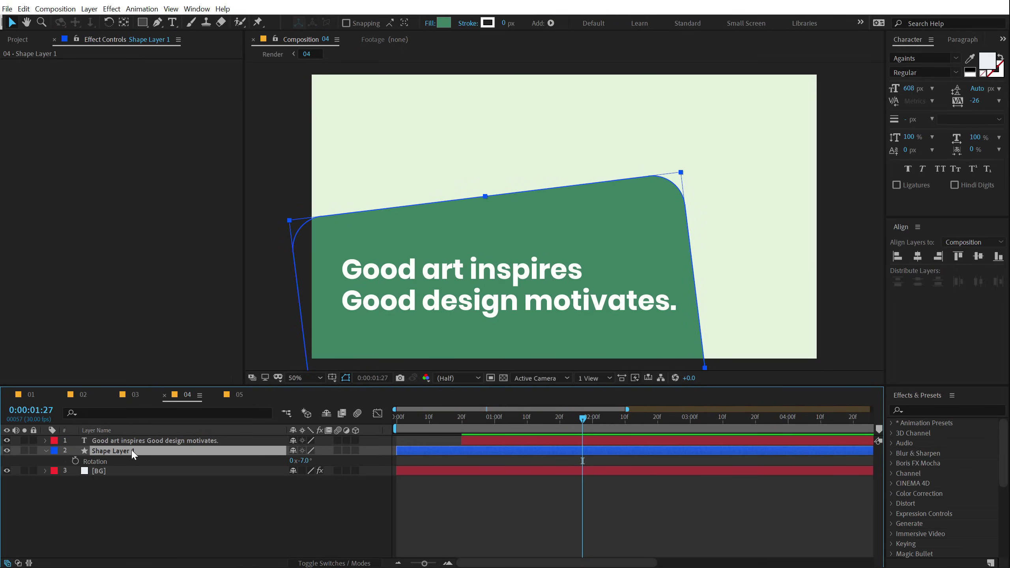
pyautogui.hotkey('ctrl', 'd')
pyautogui.press(',')
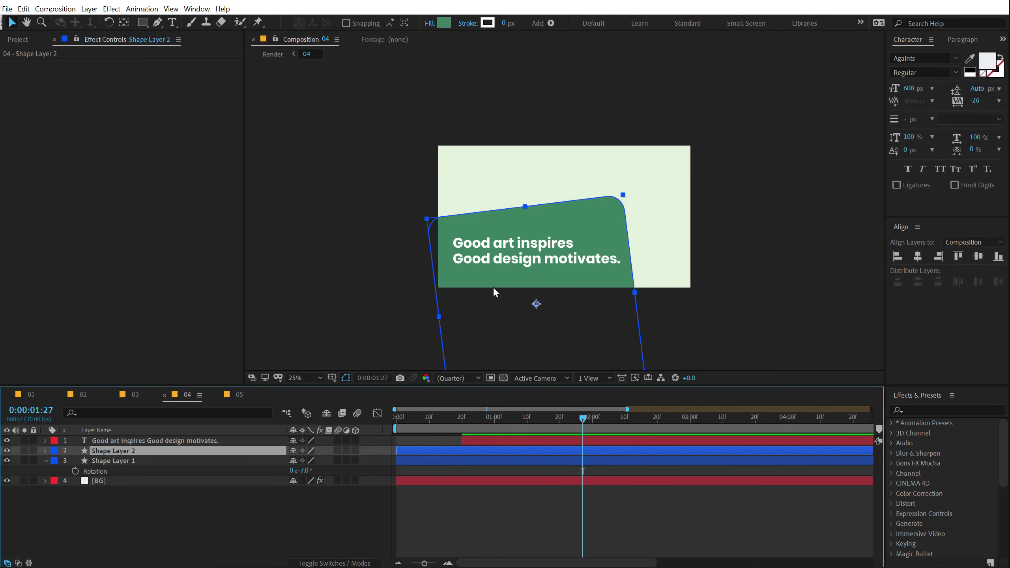
pyautogui.scroll(-3, 492, 286)
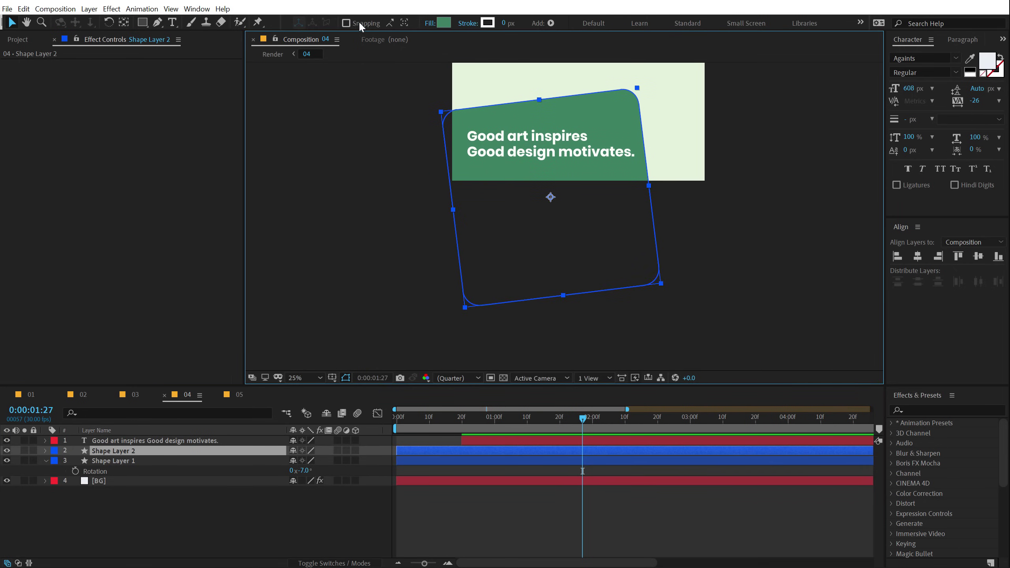
# Enable snapping and move the anchor points of Shape Layer 2 and Shape Layer 1 to their lower-left corners
pyautogui.click(346, 23)
pyautogui.click(122, 24)
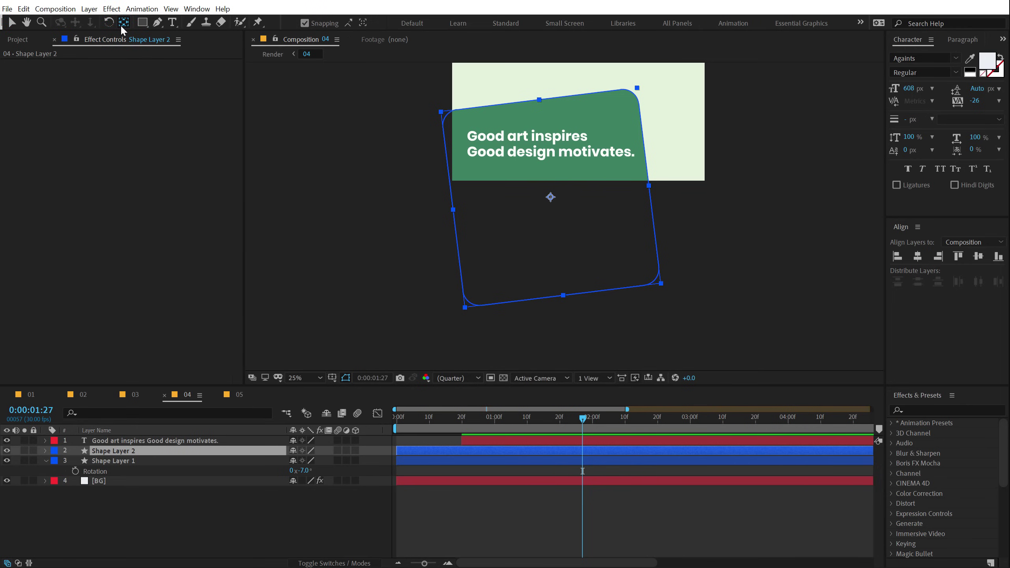
pyautogui.moveTo(546, 213); pyautogui.dragTo(473, 322)
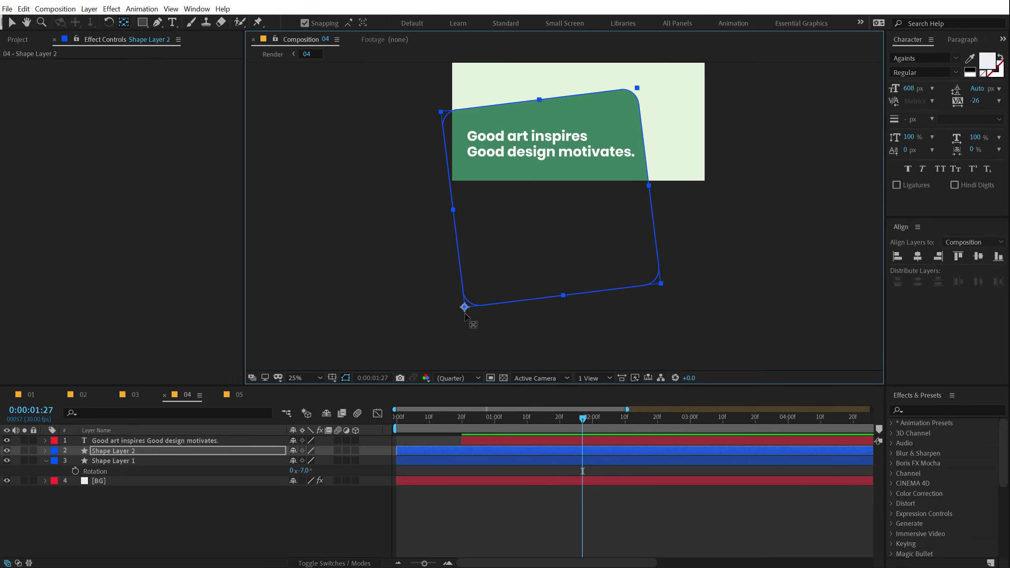
pyautogui.click(108, 461)
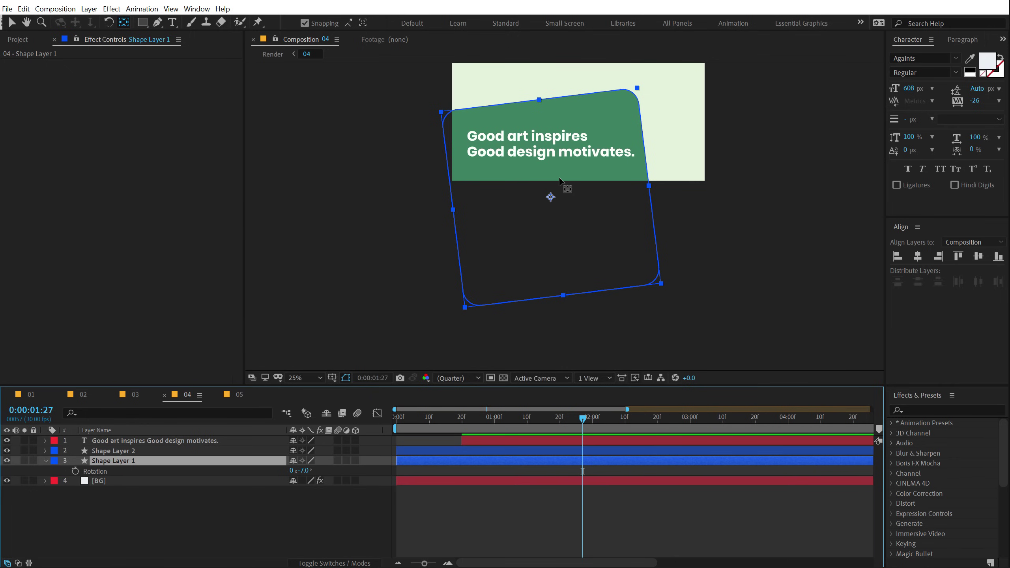
pyautogui.moveTo(513, 251); pyautogui.dragTo(464, 306)
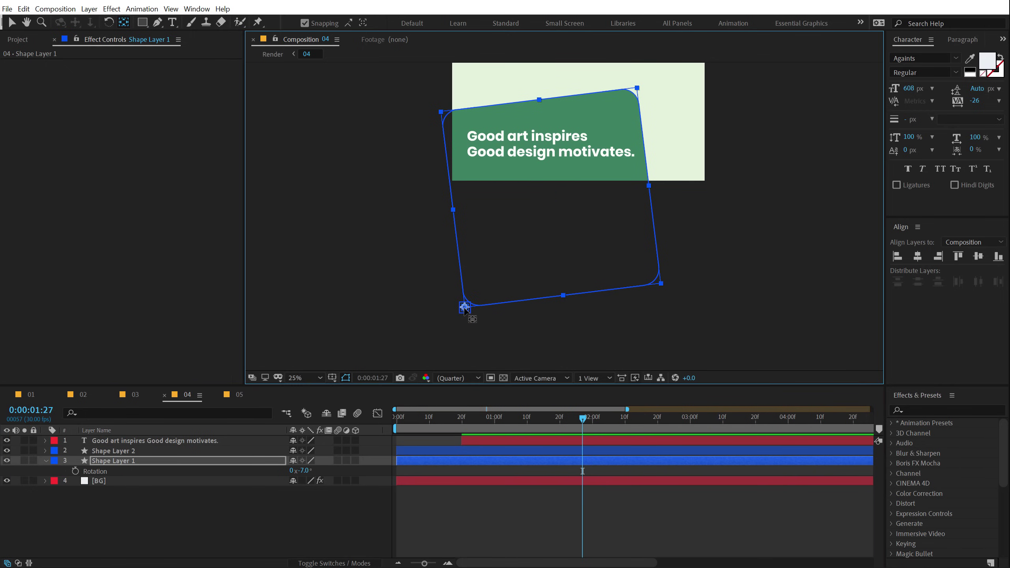
# Scale Shape Layer 1 up to 107% so it extends beyond the front green shape
pyautogui.click(121, 462)
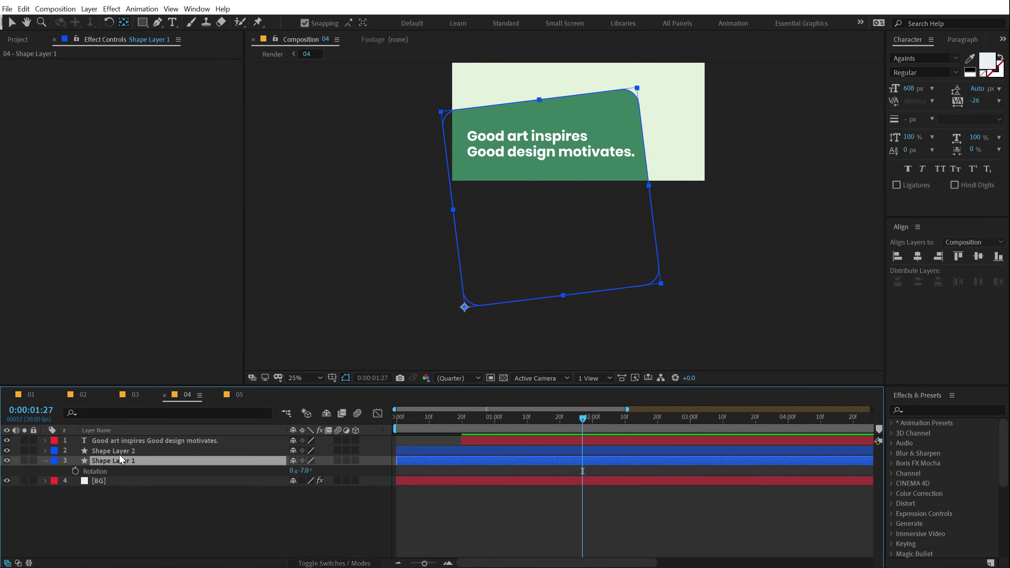
pyautogui.press('s')
pyautogui.moveTo(335, 469); pyautogui.dragTo(350, 469)
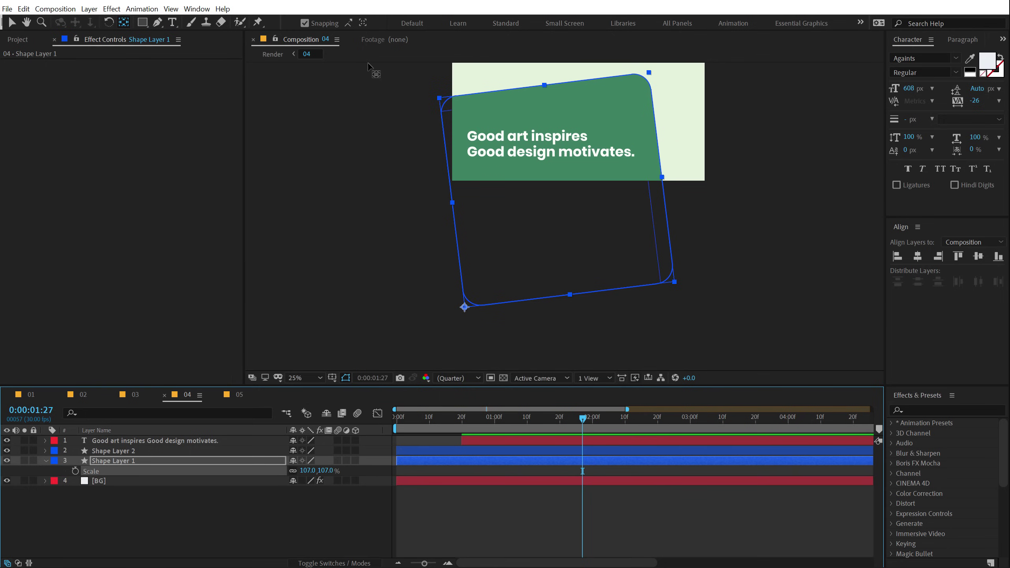
# Set the fill color of Shape Layer 1 to the brighter green 36A874
pyautogui.click(11, 23)
pyautogui.click(441, 22)
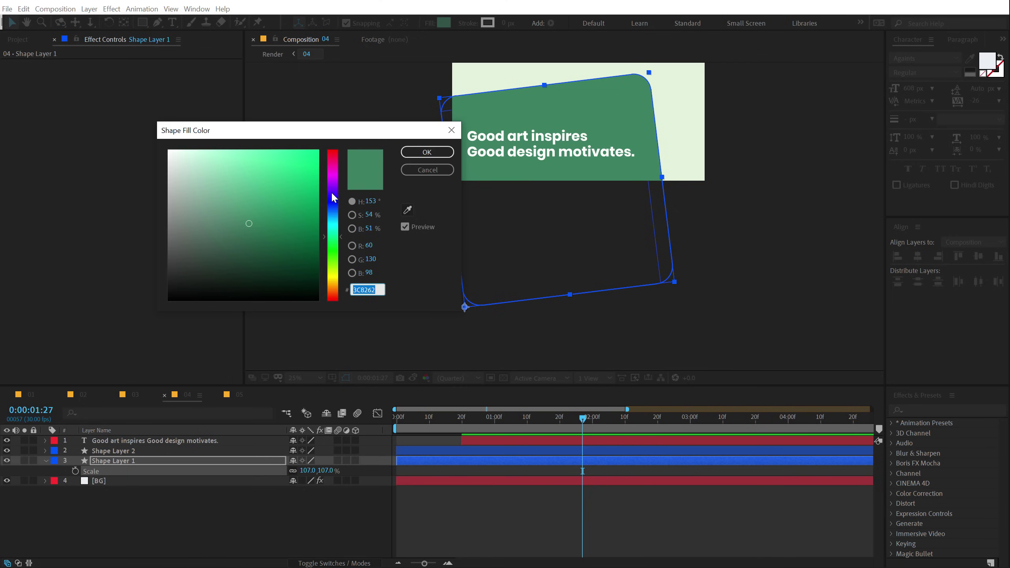
pyautogui.click(270, 201)
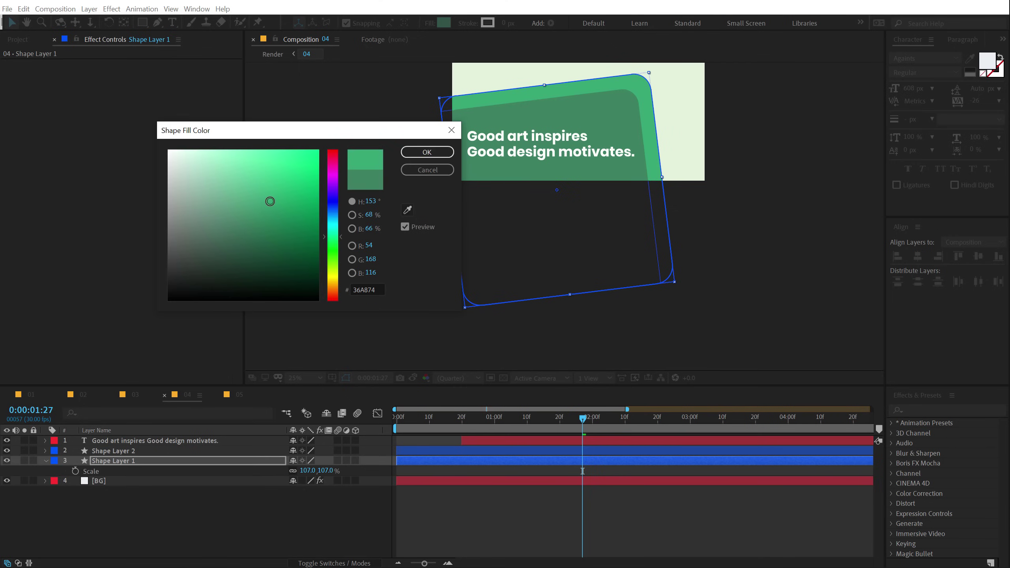
pyautogui.click(421, 153)
# Rotate Shape Layer 1 to -13° and, with snapping disabled, reposition it so its edges show above and beside the front shape
pyautogui.press('r')
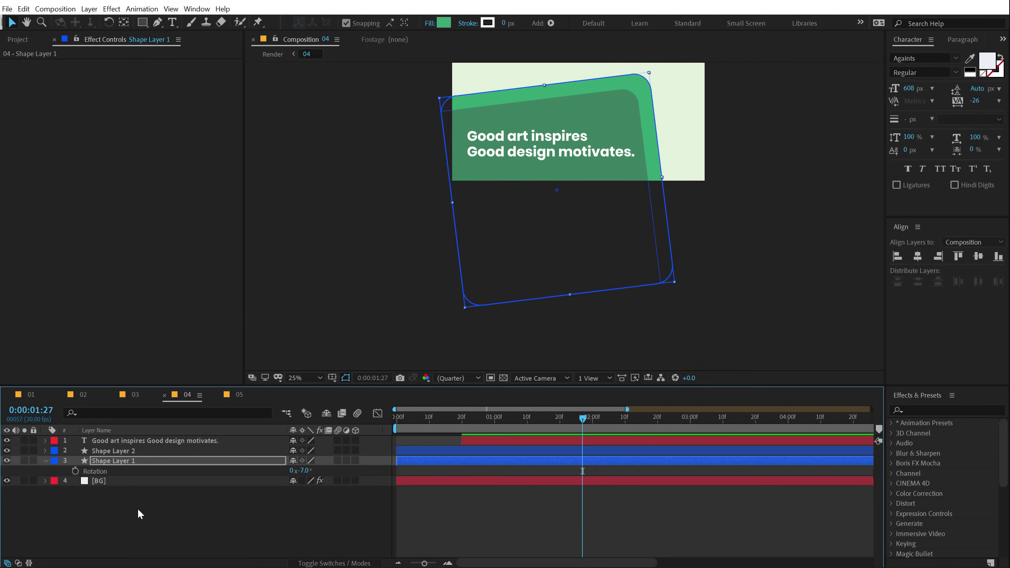
pyautogui.moveTo(307, 471); pyautogui.dragTo(308, 479)
pyautogui.moveTo(587, 124); pyautogui.dragTo(582, 143)
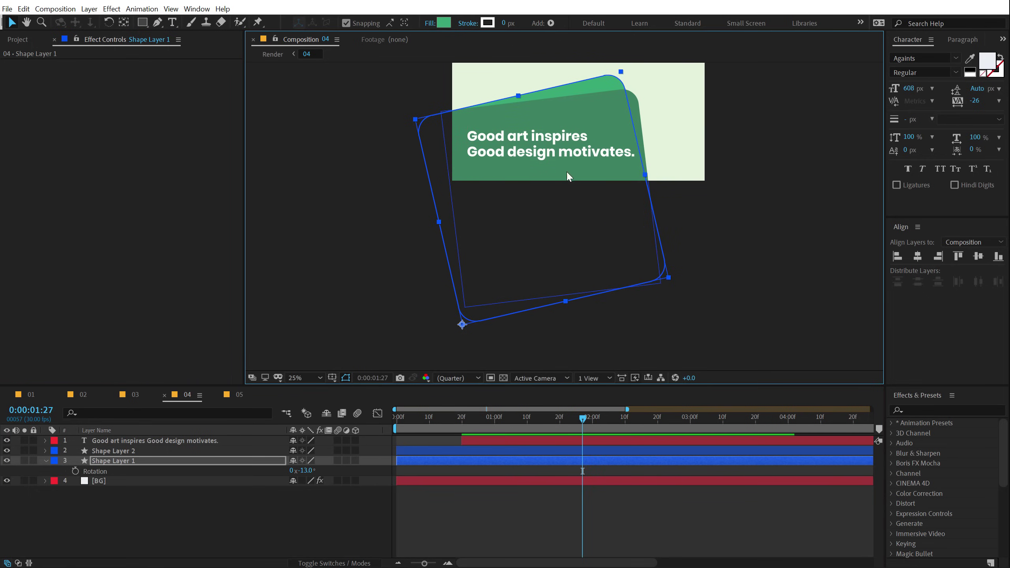
pyautogui.click(346, 23)
pyautogui.moveTo(540, 196); pyautogui.dragTo(551, 191)
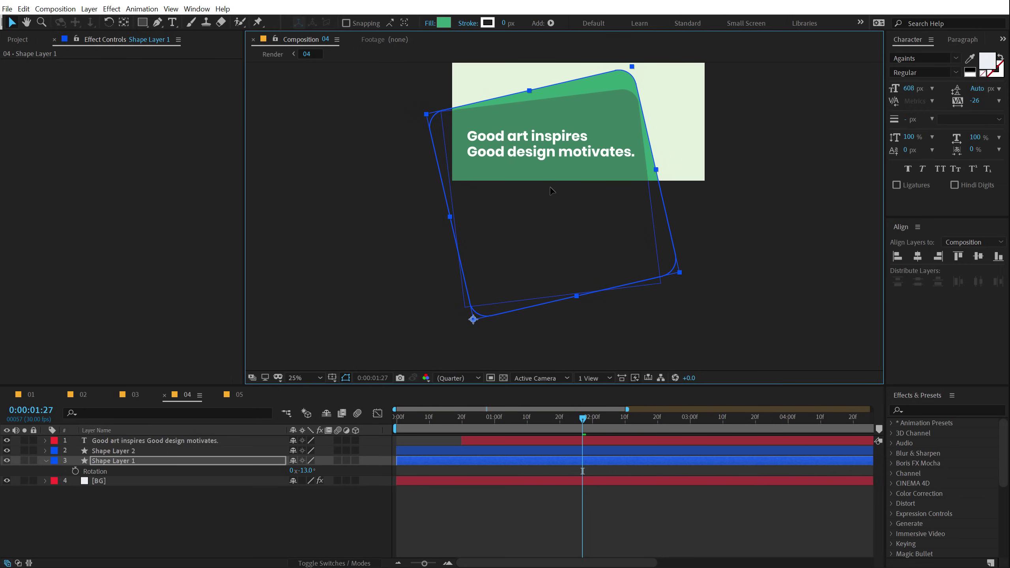
pyautogui.click(213, 499)
pyautogui.press('h')
pyautogui.press('.')
pyautogui.press('.')
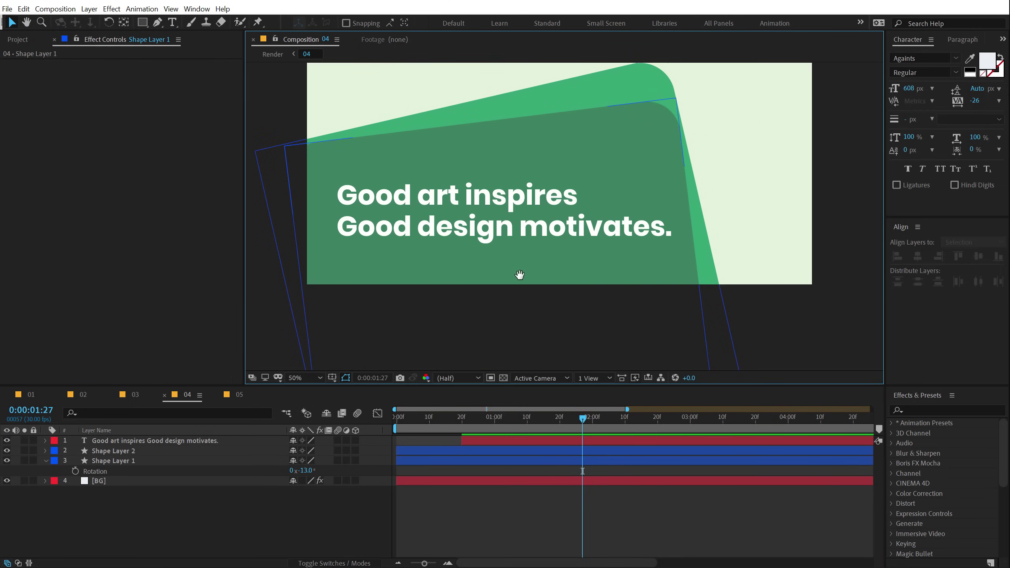
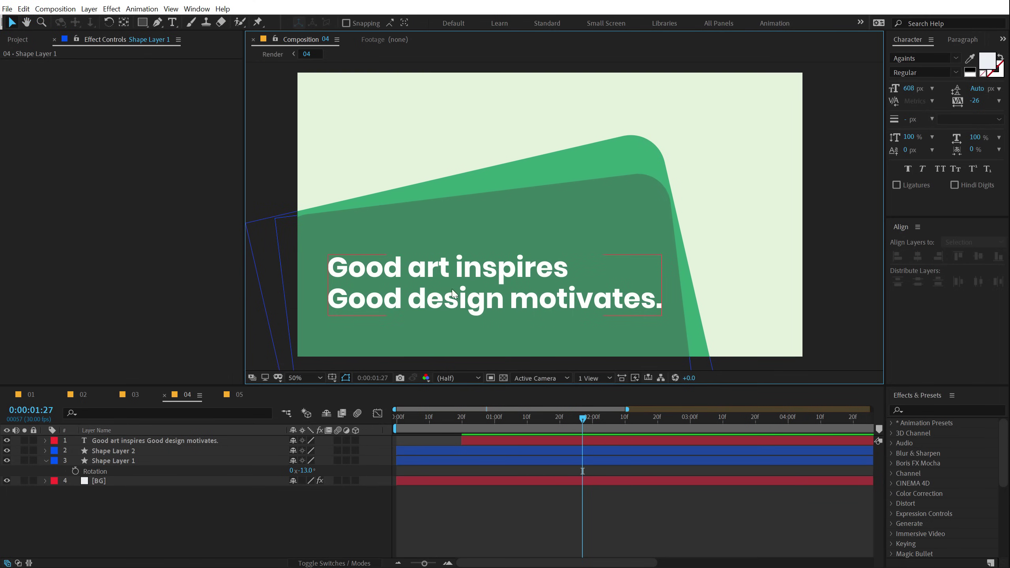
# Add Rotation and Position keyframes to both shape layers at 0:00:02:00
pyautogui.moveTo(442, 423); pyautogui.dragTo(594, 432)
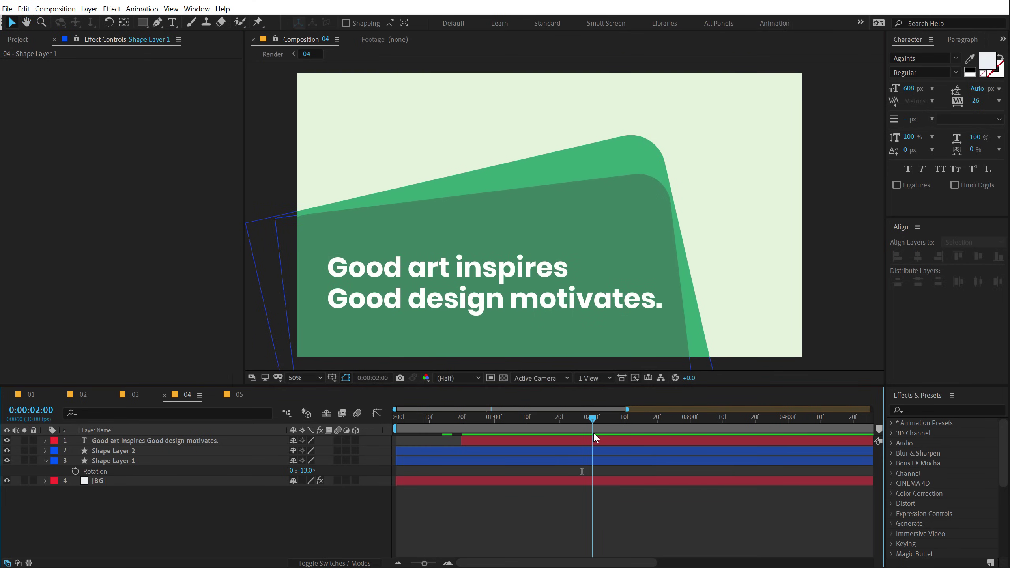
pyautogui.click(113, 451)
pyautogui.keyDown('shift'); pyautogui.click(110, 461); pyautogui.keyUp('shift')
pyautogui.press('r')
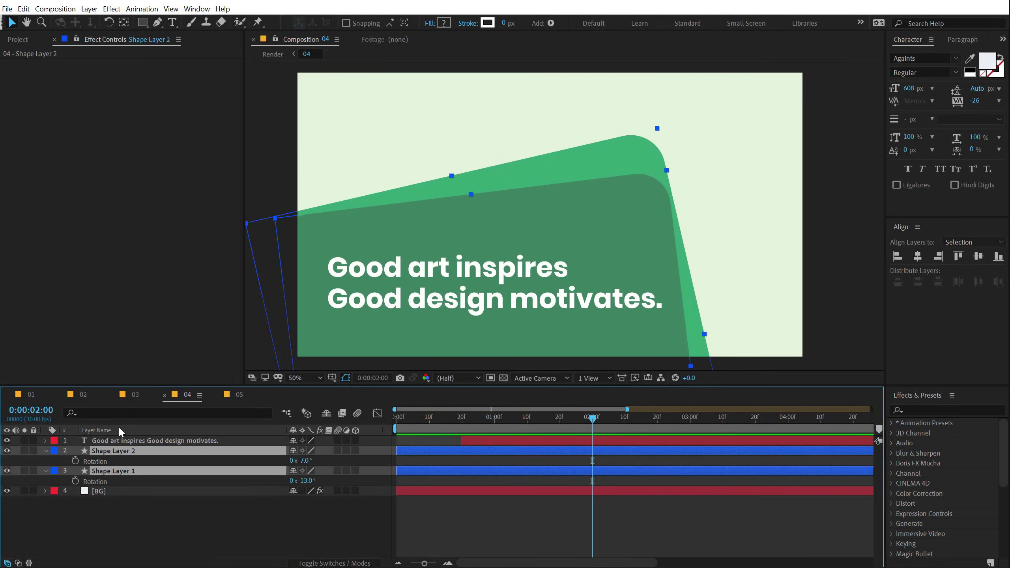
pyautogui.click(75, 460)
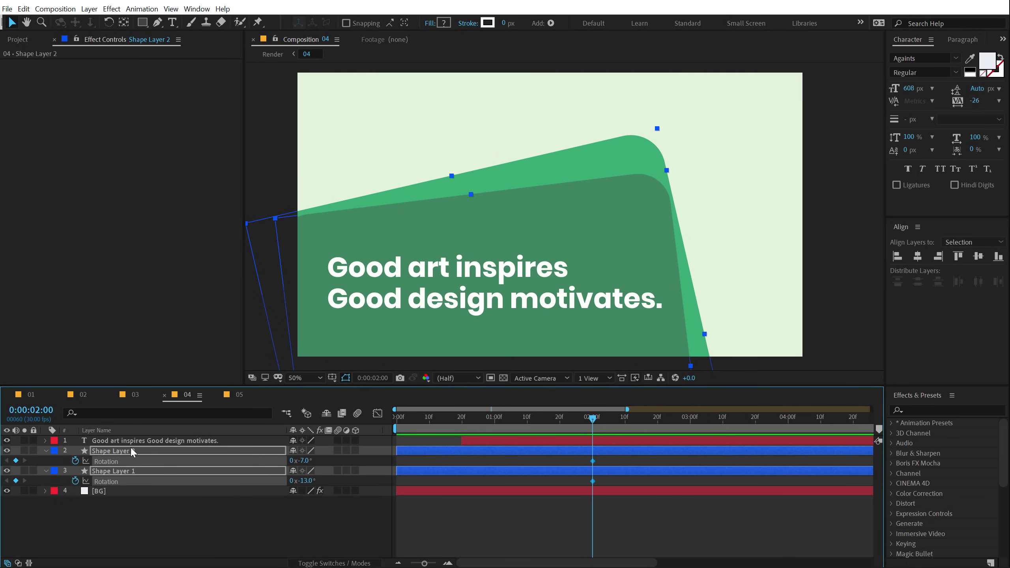
pyautogui.press('p')
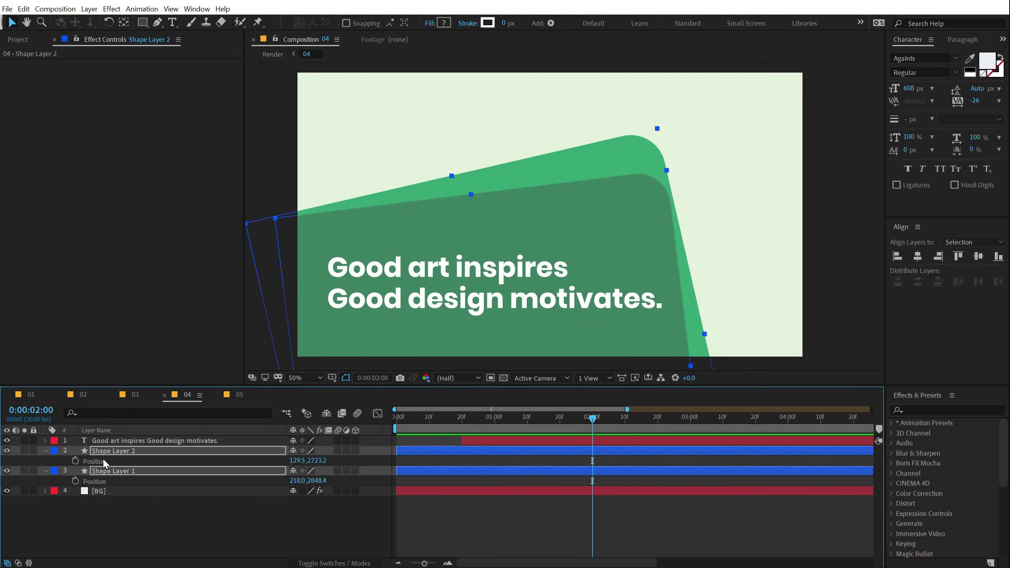
pyautogui.click(75, 461)
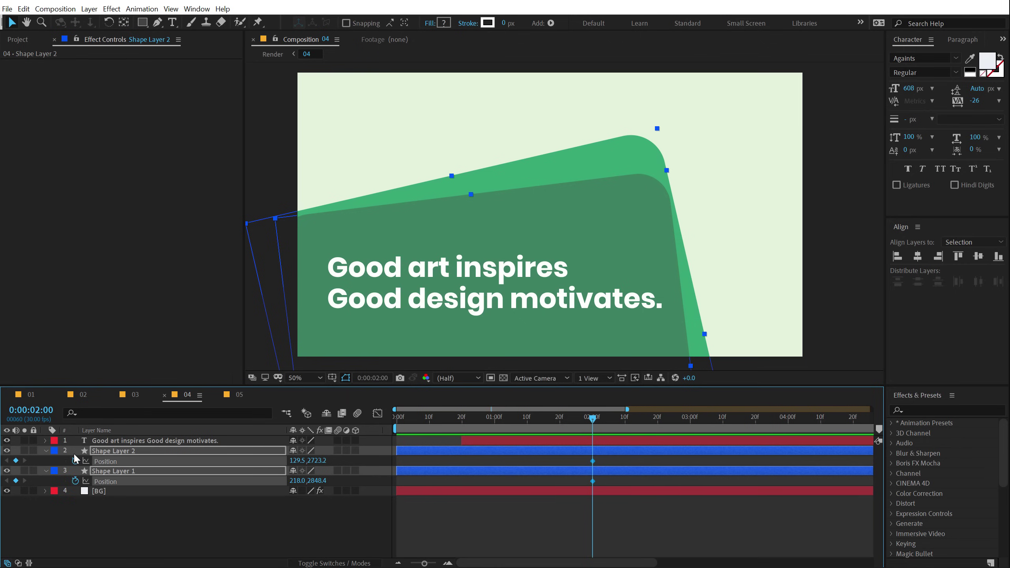
# At 0:00:00:00, lower both shapes below the frame to Y positions 3880.2 and 4005.4, and set their rotations to +1° and -5°
pyautogui.hotkey('shift', 'r')
pyautogui.moveTo(582, 417); pyautogui.dragTo(397, 417)
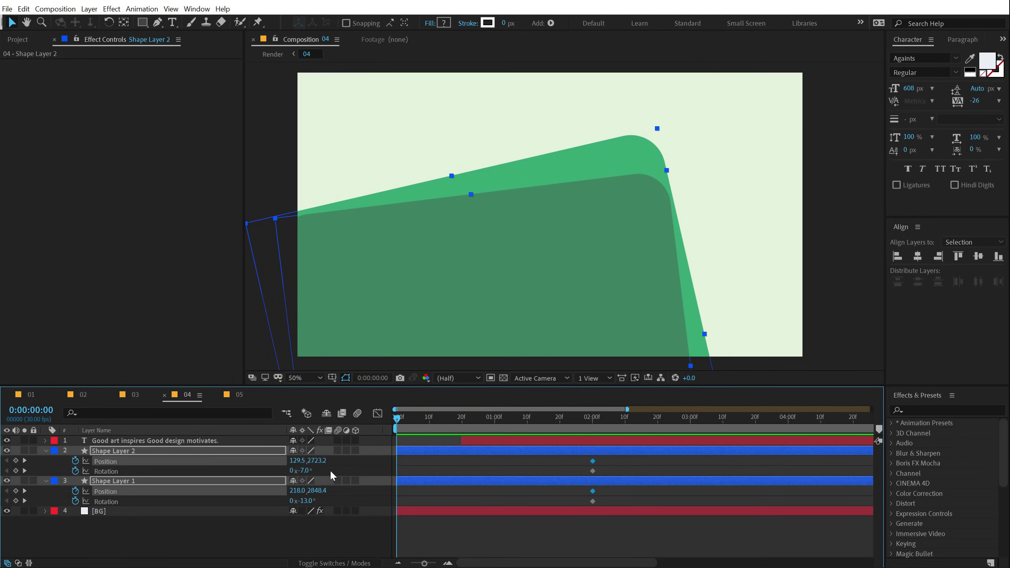
pyautogui.moveTo(316, 462); pyautogui.dragTo(428, 462)
pyautogui.press(',')
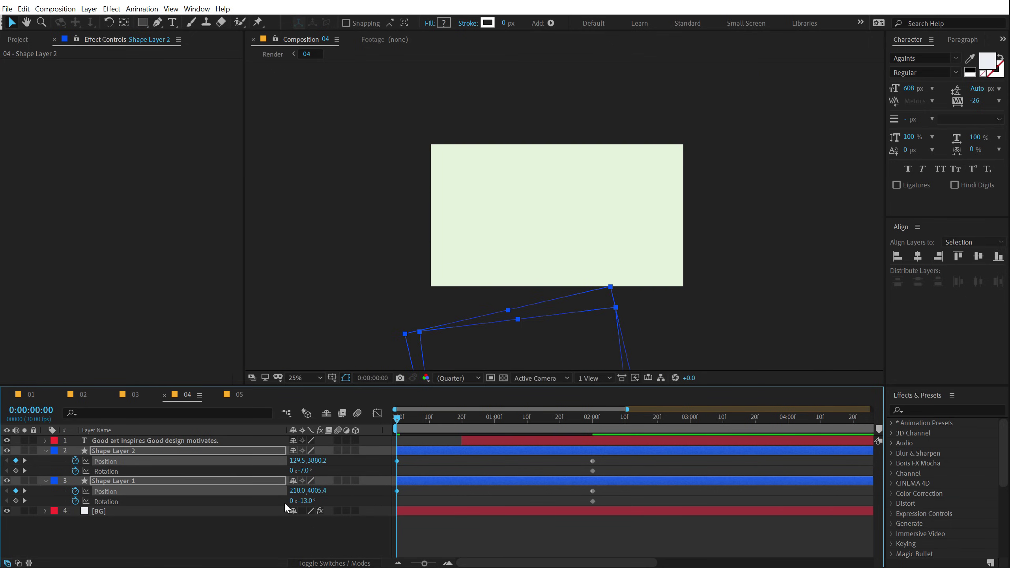
pyautogui.moveTo(306, 501); pyautogui.dragTo(311, 501)
# Ease the shapes' position and rotation keyframes, lengthen the incoming influence at two seconds for a slow settle, and preview the motion
pyautogui.moveTo(402, 415); pyautogui.dragTo(372, 509)
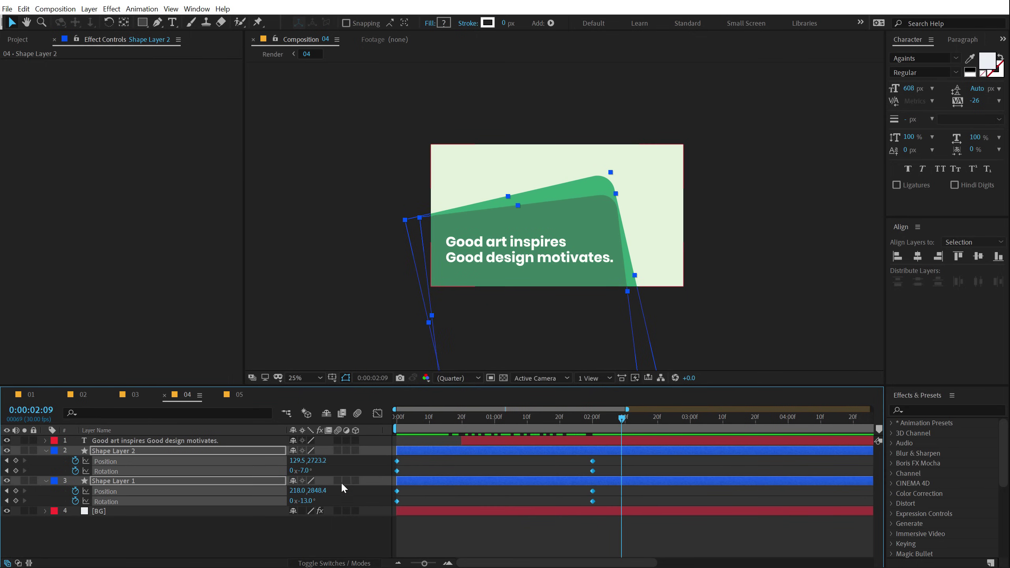
pyautogui.click(377, 413)
pyautogui.rightClick(657, 485)
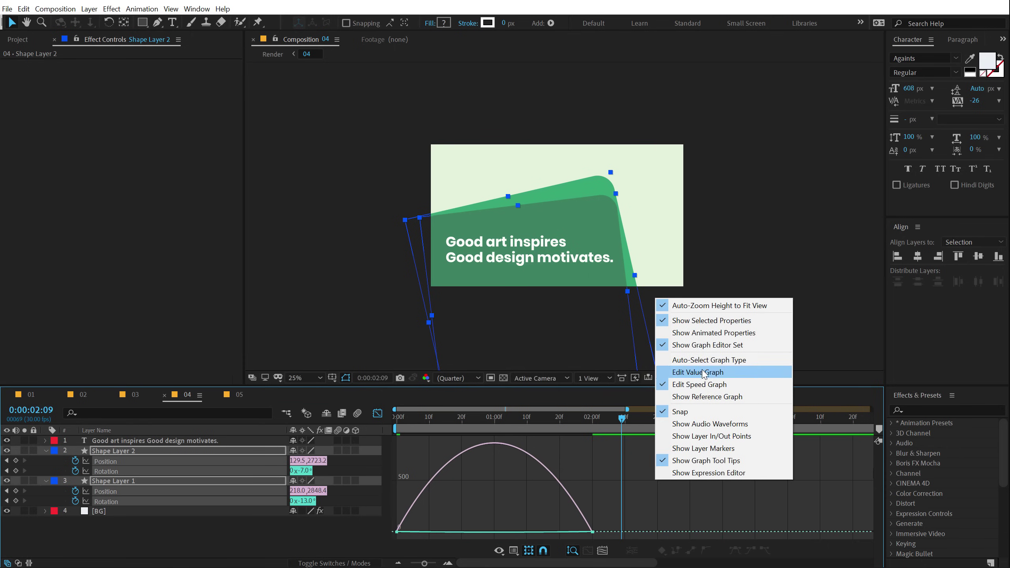
pyautogui.click(581, 531)
pyautogui.click(581, 532)
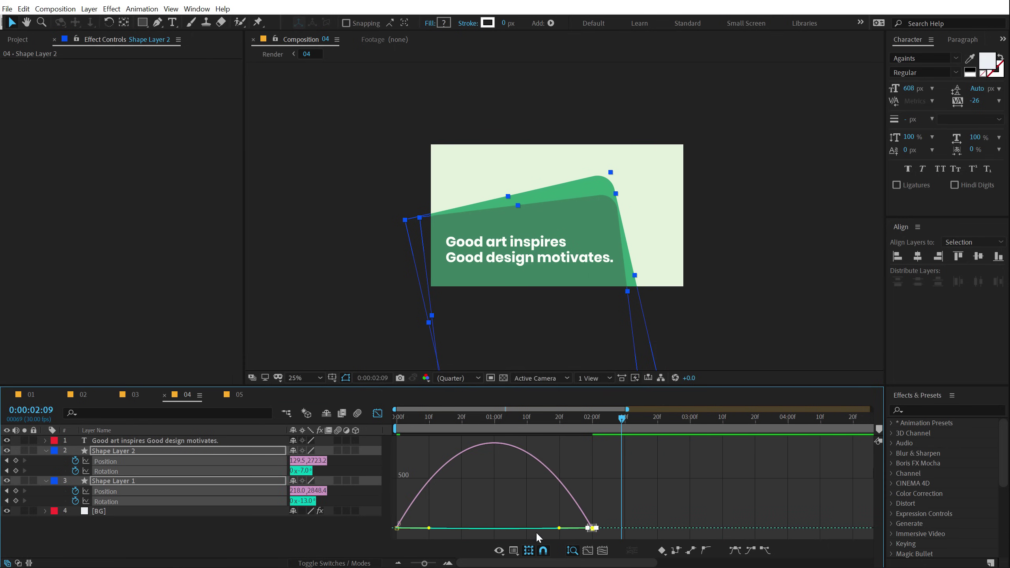
pyautogui.moveTo(559, 528); pyautogui.dragTo(494, 530)
pyautogui.press('Home')
pyautogui.press('space')
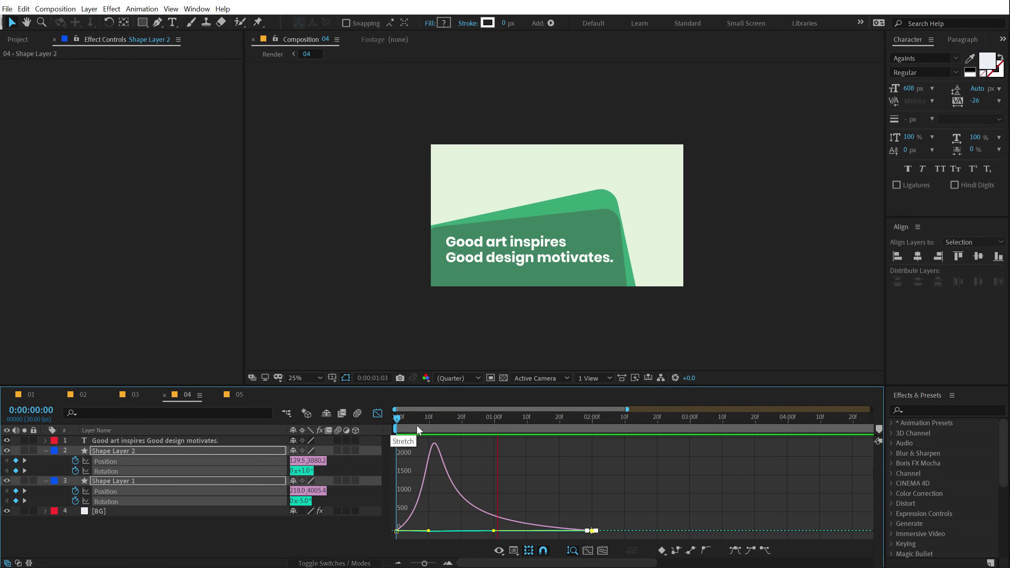
pyautogui.press('space')
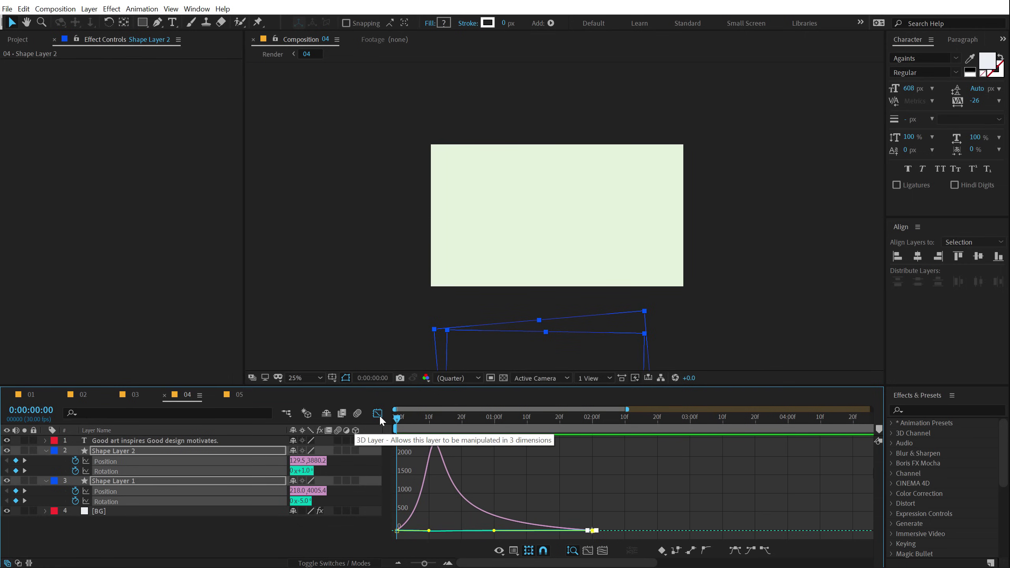
pyautogui.click(377, 413)
pyautogui.click(467, 537)
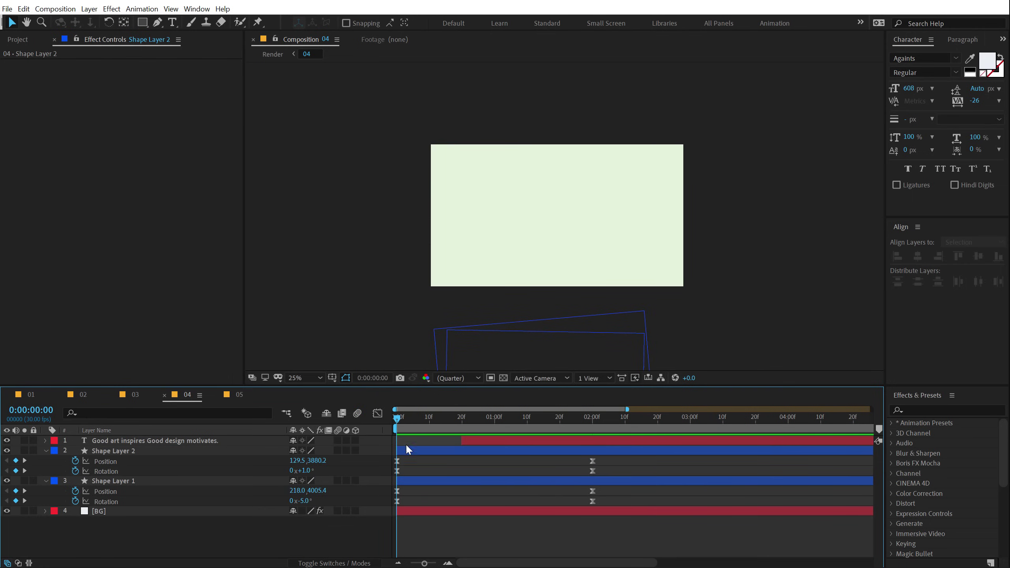
# Delay Shape Layer 1 by about five frames relative to Shape Layer 2 and preview the staggered entrance
pyautogui.moveTo(410, 422); pyautogui.dragTo(459, 421)
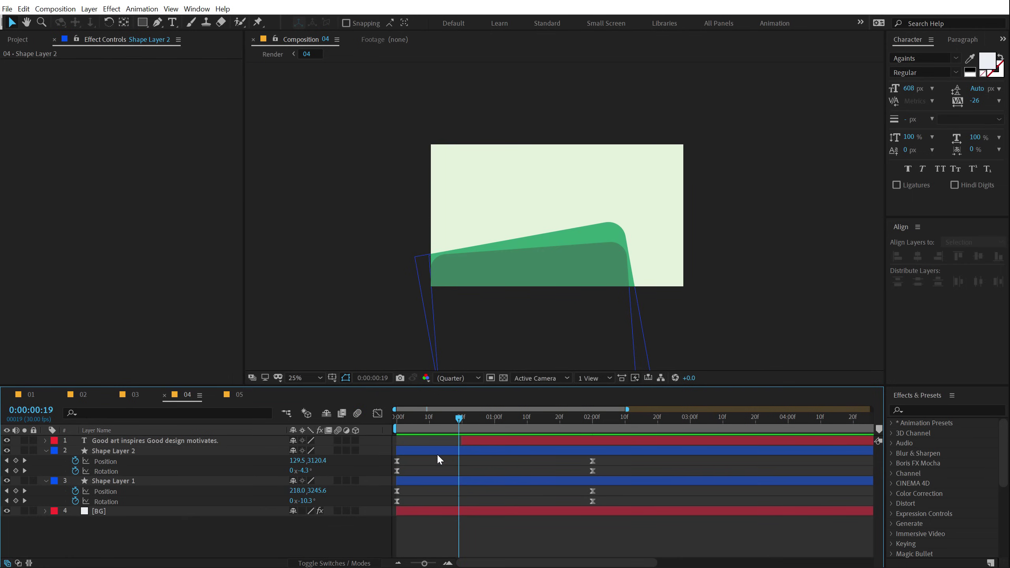
pyautogui.moveTo(422, 480); pyautogui.dragTo(437, 479)
pyautogui.moveTo(415, 417); pyautogui.dragTo(335, 425)
pyautogui.press('space')
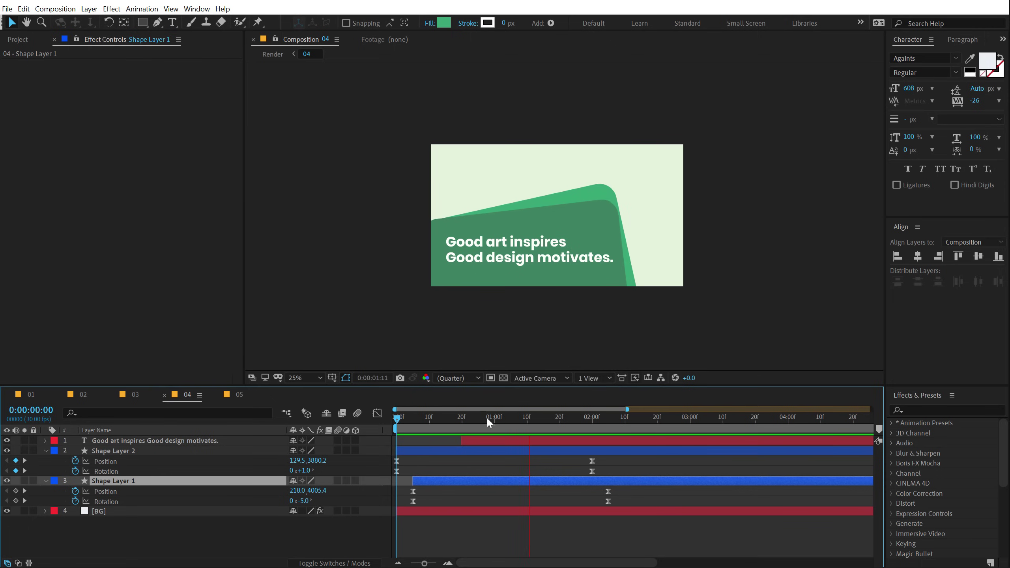
# Add a Position text animator to the Good art inspires Good design motivates layer
pyautogui.moveTo(474, 416); pyautogui.dragTo(590, 427)
pyautogui.click(464, 440)
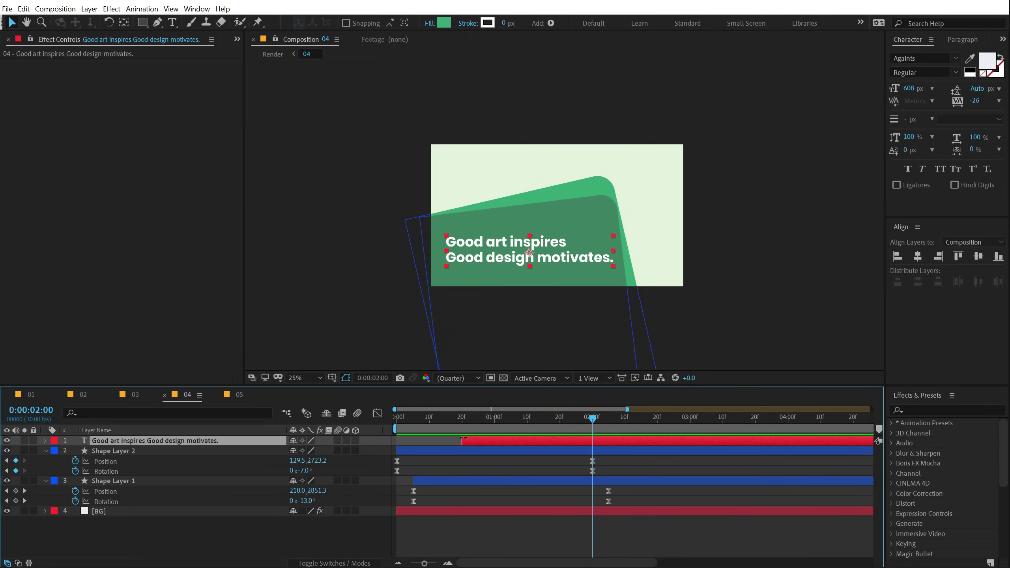
pyautogui.click(45, 452)
pyautogui.click(46, 460)
pyautogui.click(46, 441)
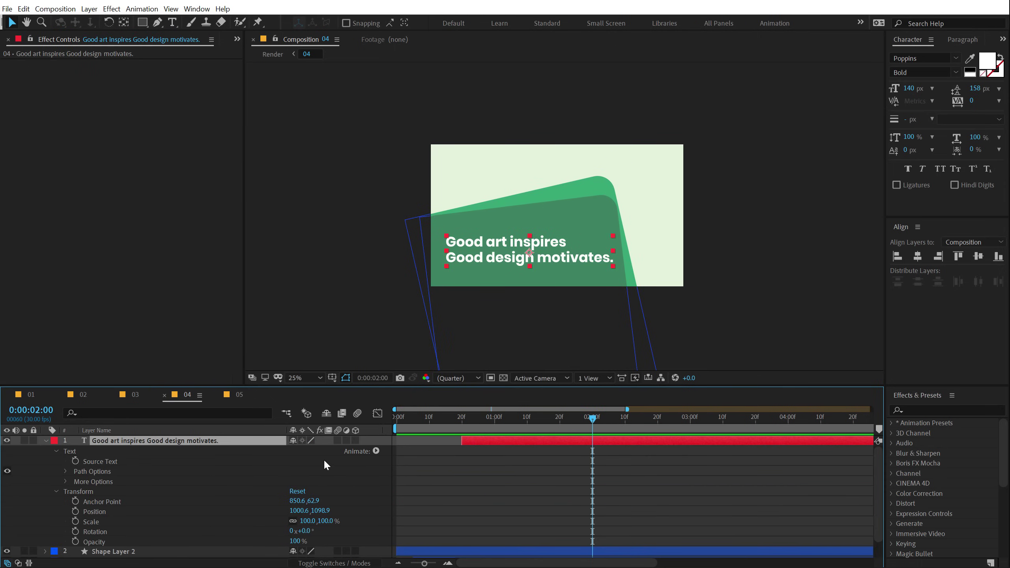
pyautogui.click(375, 451)
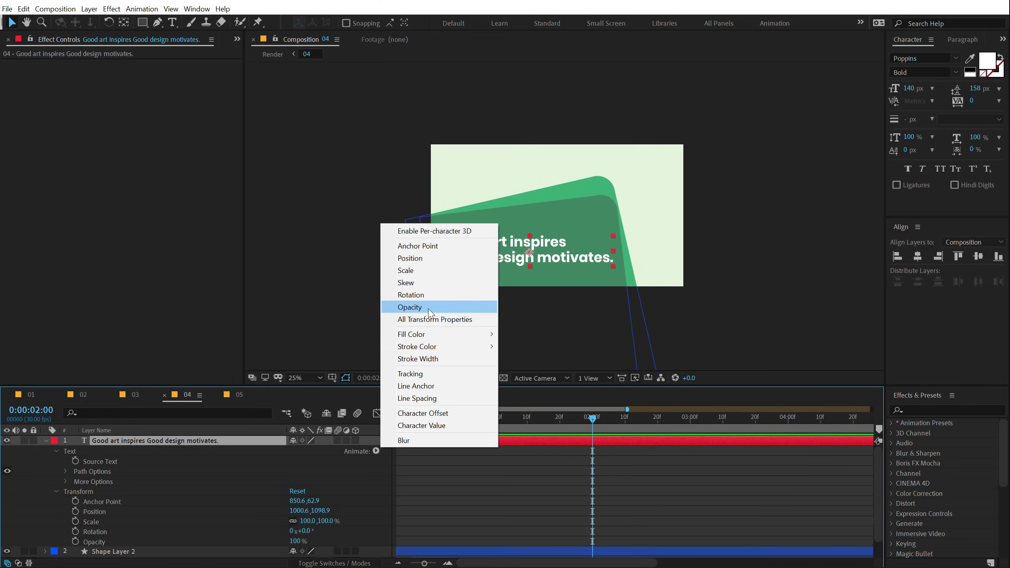
pyautogui.click(420, 258)
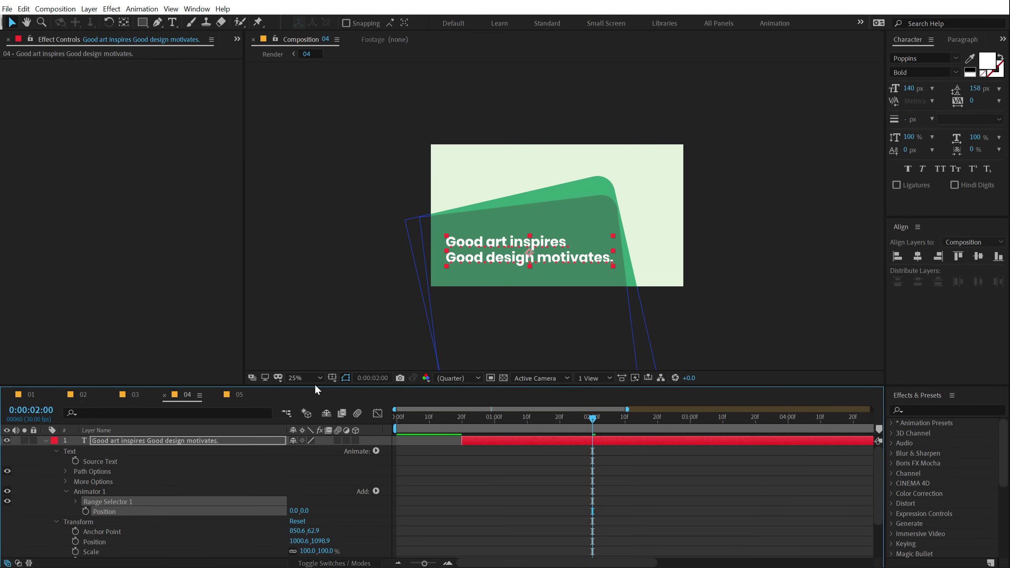
# Add Opacity to the text animator, set Position to 0, 54 and Opacity to 0%, and expose the Range Selector's settings
pyautogui.click(375, 491)
pyautogui.moveTo(402, 494)
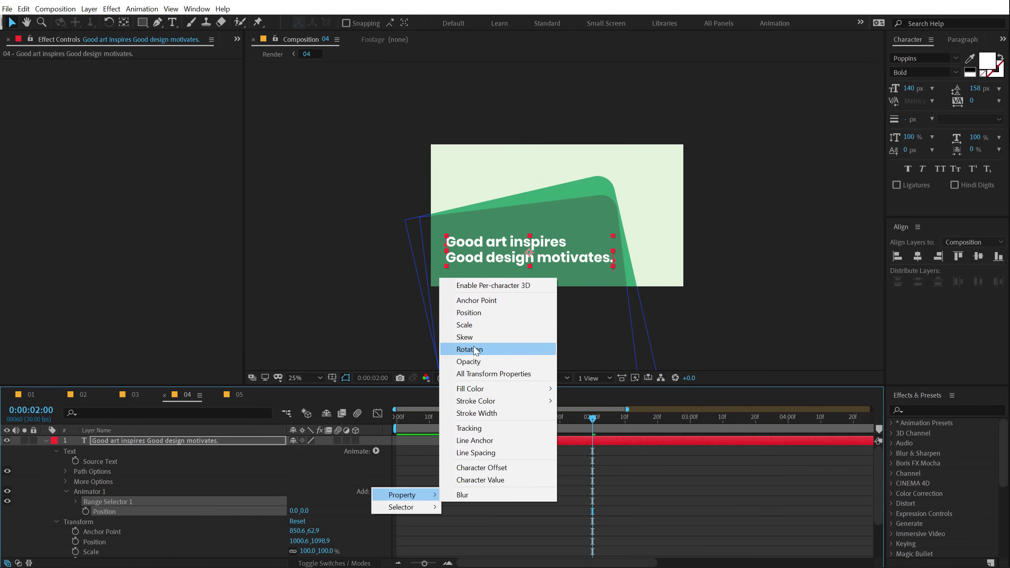
pyautogui.click(478, 362)
pyautogui.moveTo(308, 513); pyautogui.dragTo(255, 522)
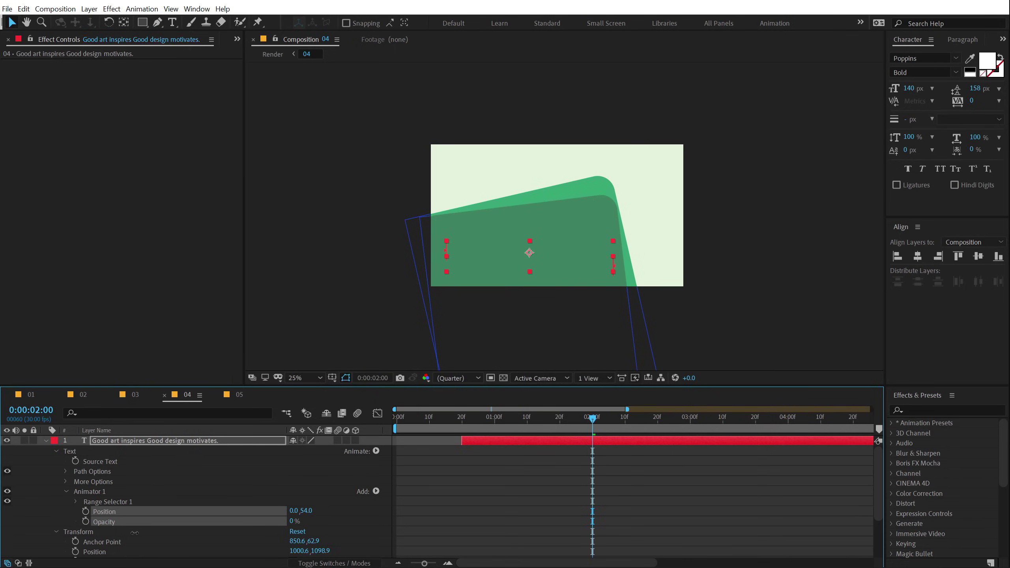
pyautogui.click(76, 503)
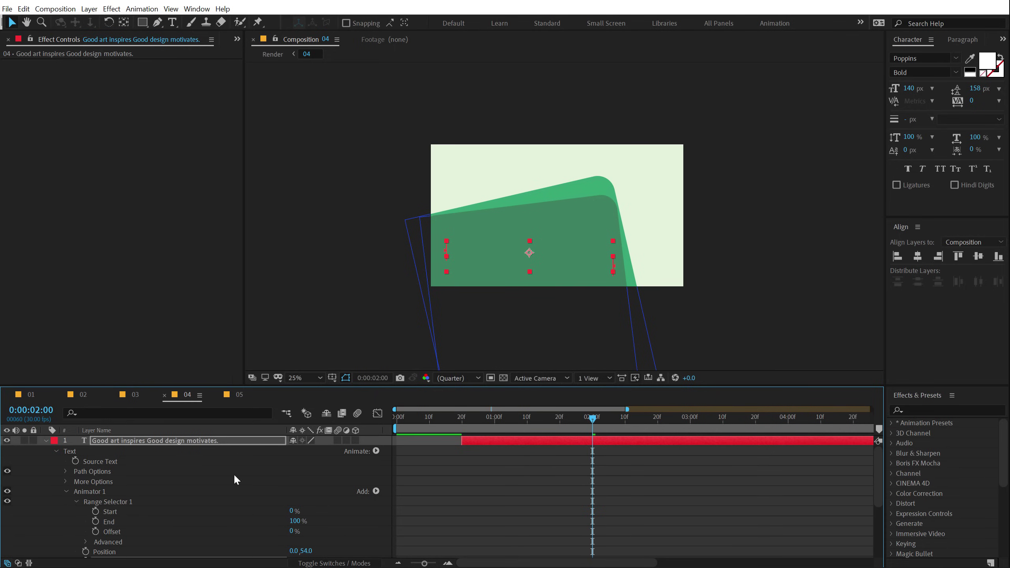
# Keyframe the Range Selector's Offset from -100% at 0:00:00:20 to 100% at 0:00:02:00
pyautogui.scroll(-3, 170, 501)
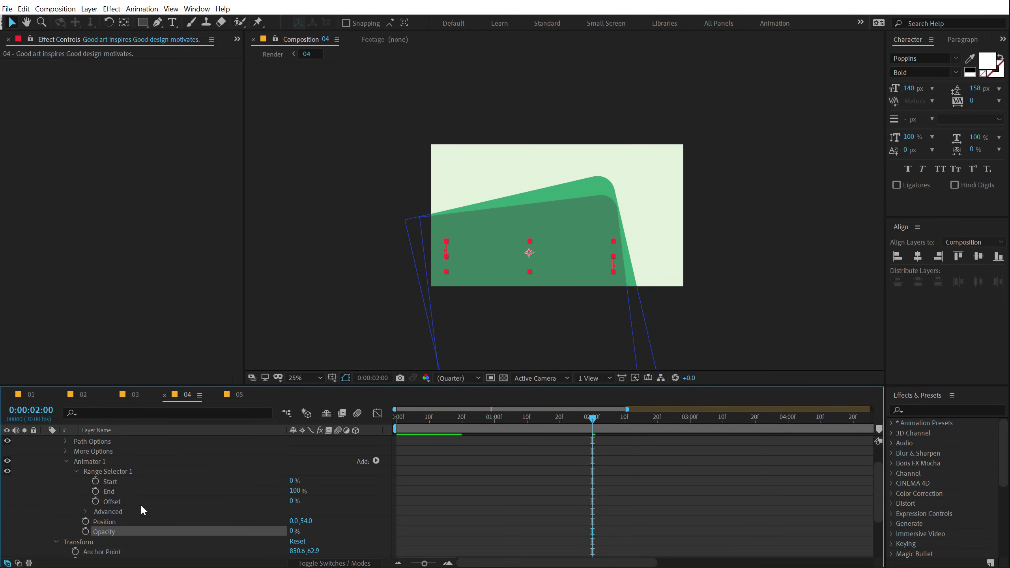
pyautogui.moveTo(294, 501); pyautogui.dragTo(372, 503)
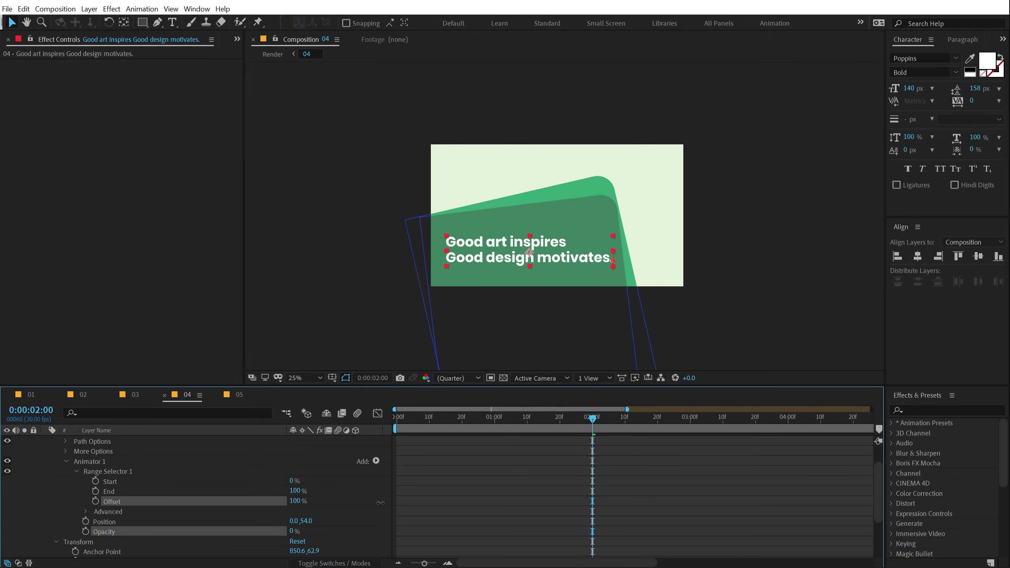
pyautogui.click(95, 502)
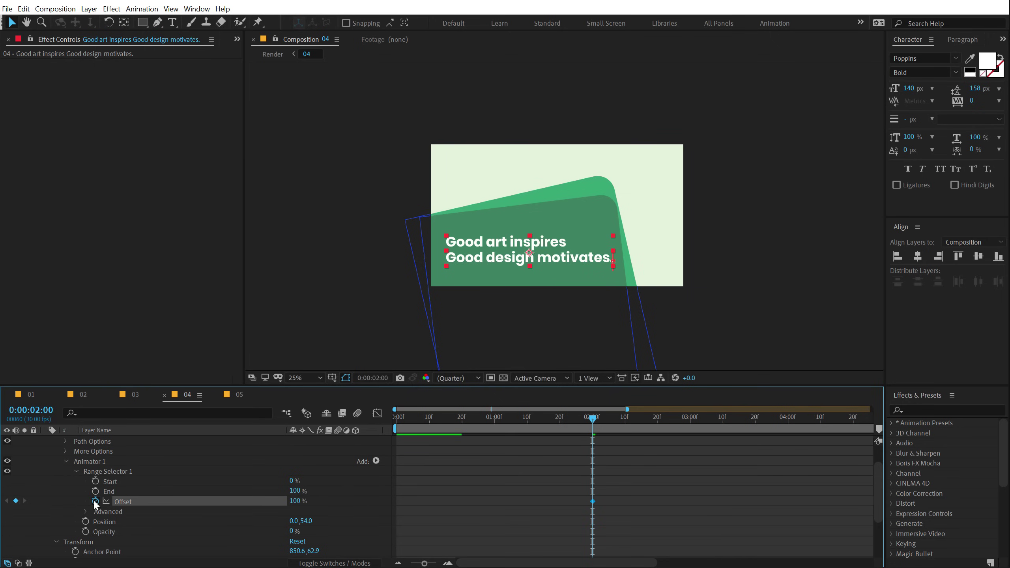
pyautogui.moveTo(591, 418); pyautogui.dragTo(464, 437)
pyautogui.moveTo(296, 502); pyautogui.dragTo(216, 502)
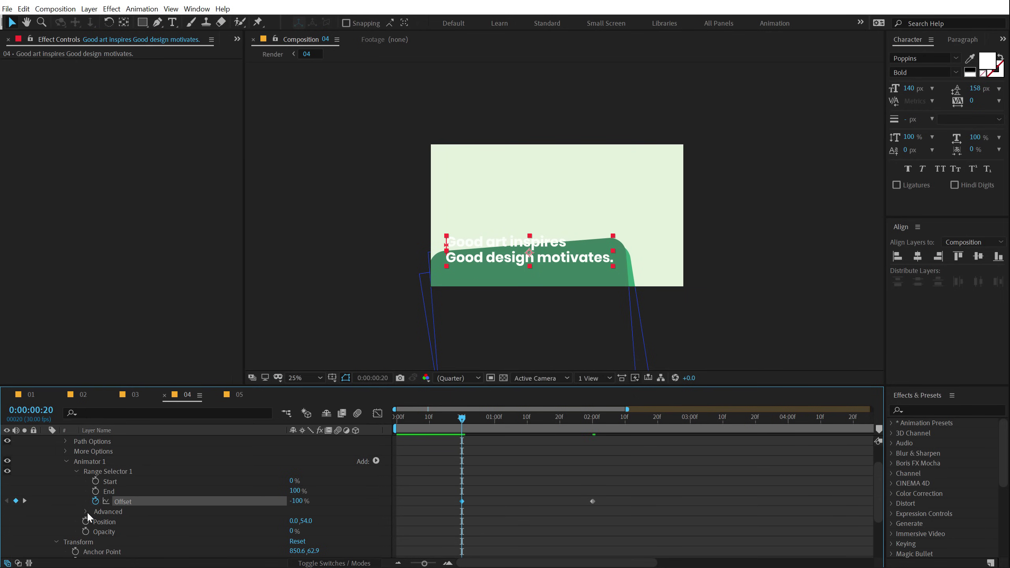
# Set the Range Selector's advanced options to Shape Ramp Up, Ease High 100%, Ease Low 100% and Based On Words
pyautogui.click(85, 512)
pyautogui.click(288, 514)
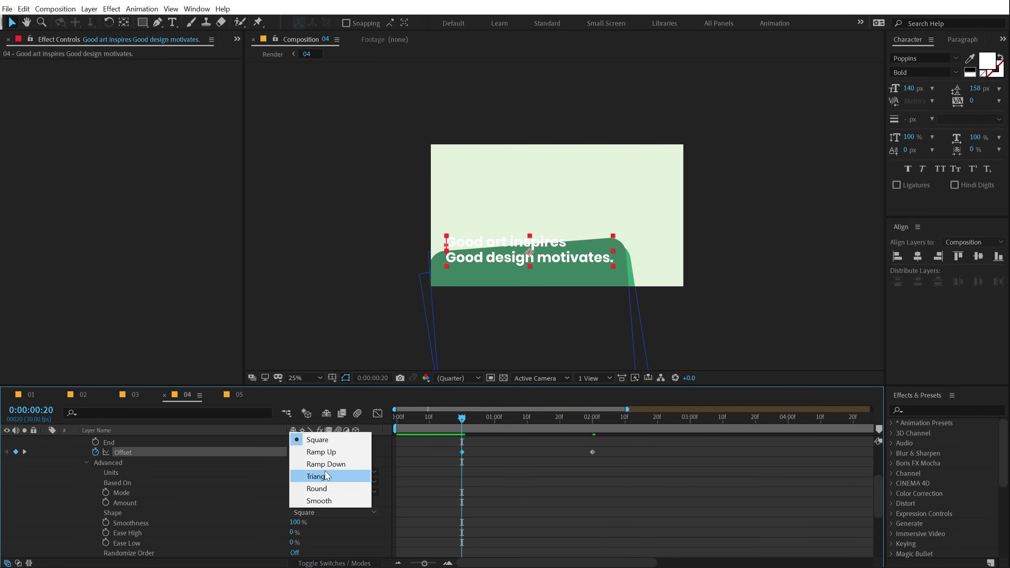
pyautogui.click(316, 451)
pyautogui.moveTo(294, 523); pyautogui.dragTo(326, 531)
pyautogui.click(413, 533)
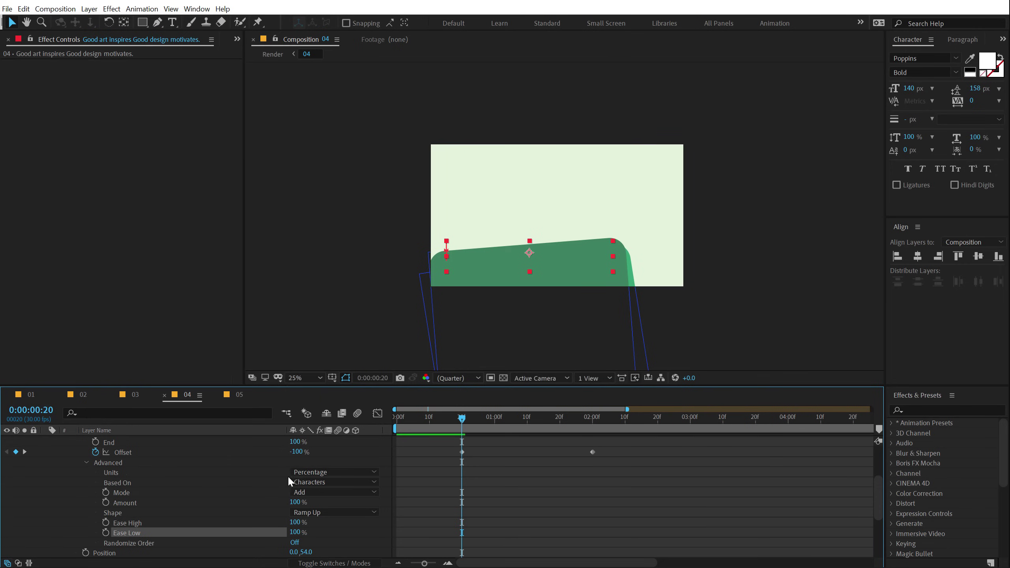
pyautogui.click(334, 482)
pyautogui.click(318, 520)
# Preview the text reveal from the start of the composition and collapse the text layer's properties
pyautogui.moveTo(470, 423); pyautogui.dragTo(452, 440)
pyautogui.press('space')
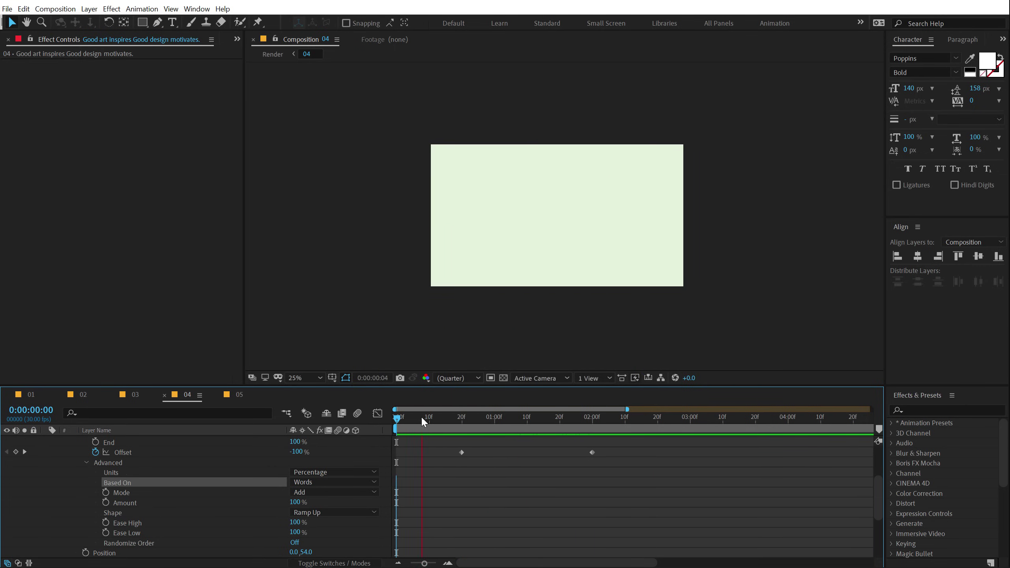
pyautogui.moveTo(584, 417); pyautogui.dragTo(638, 417)
pyautogui.scroll(4, 40, 448)
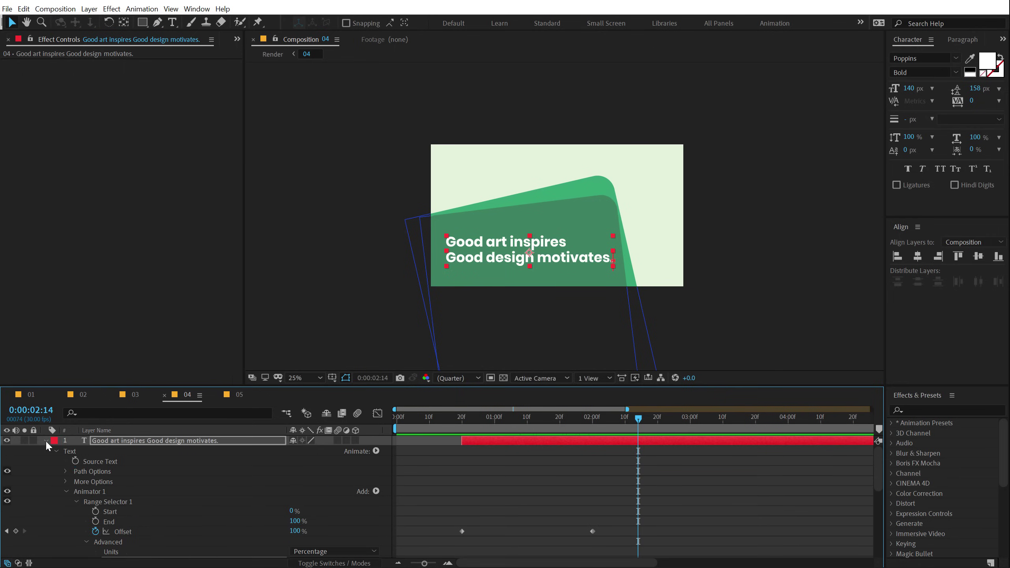
pyautogui.click(46, 441)
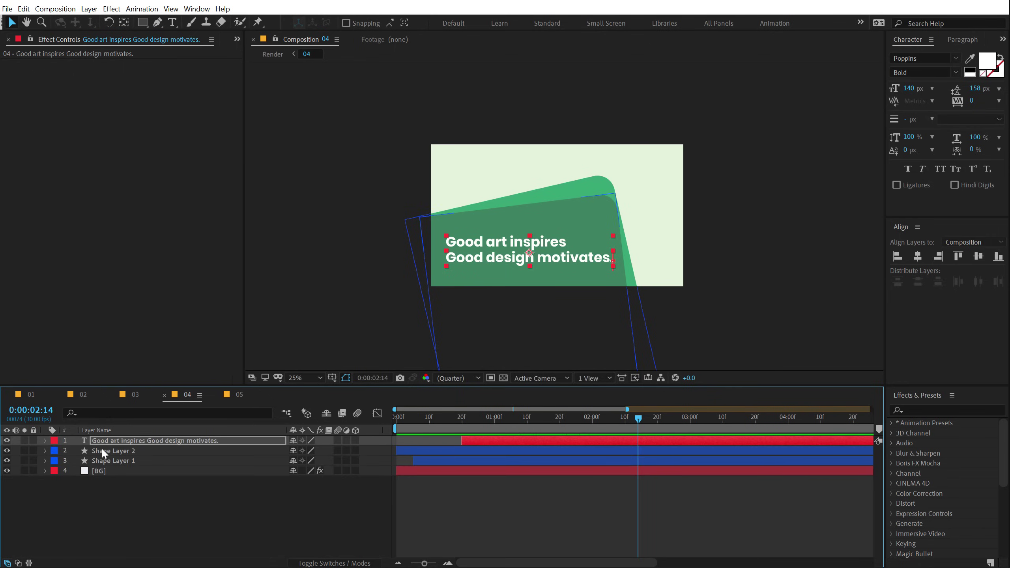
# Open composition 05 and turn on the visibility of the background, M_05 and both text layers
pyautogui.click(239, 395)
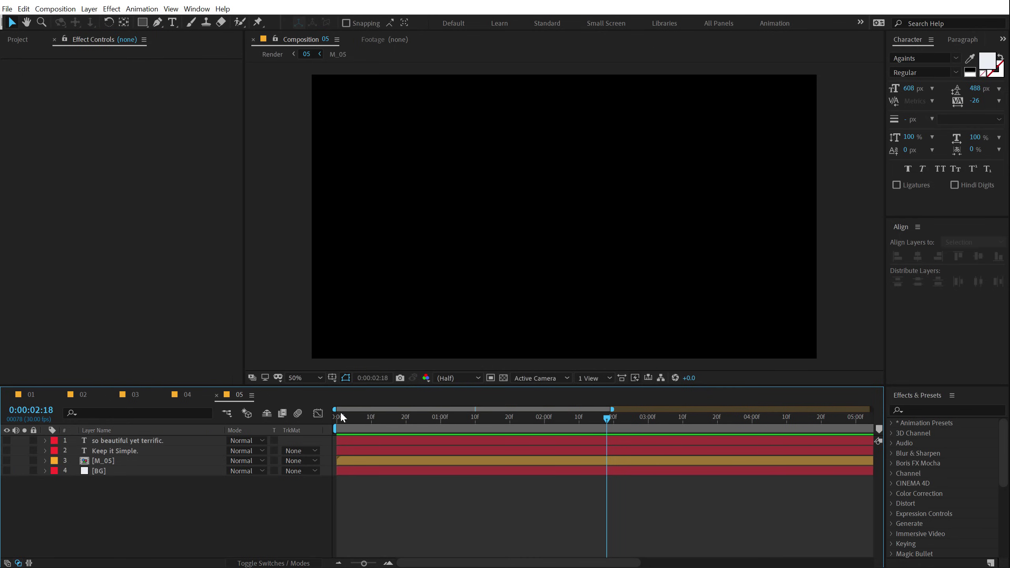
pyautogui.click(7, 471)
pyautogui.click(7, 461)
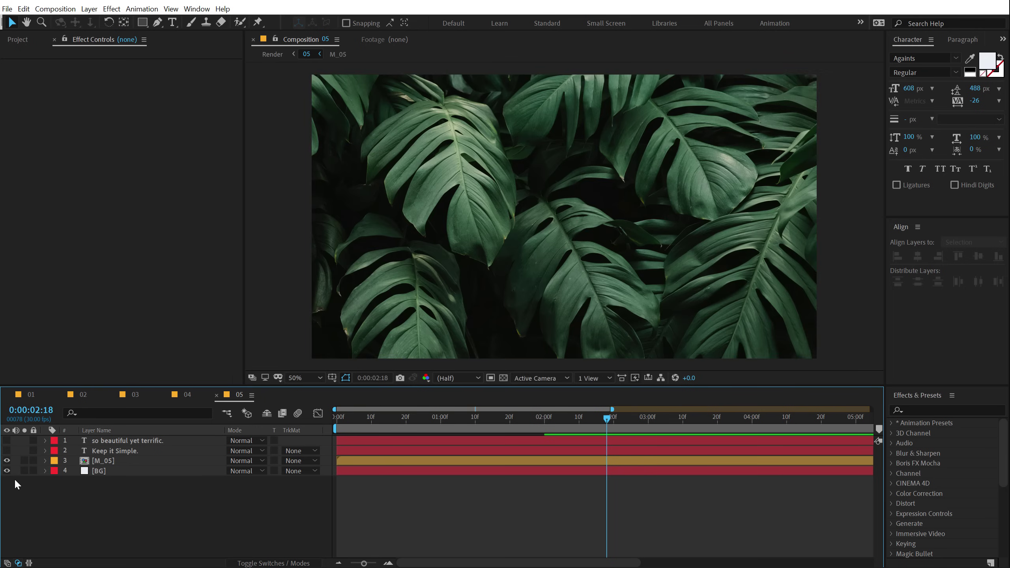
pyautogui.click(7, 451)
pyautogui.click(7, 440)
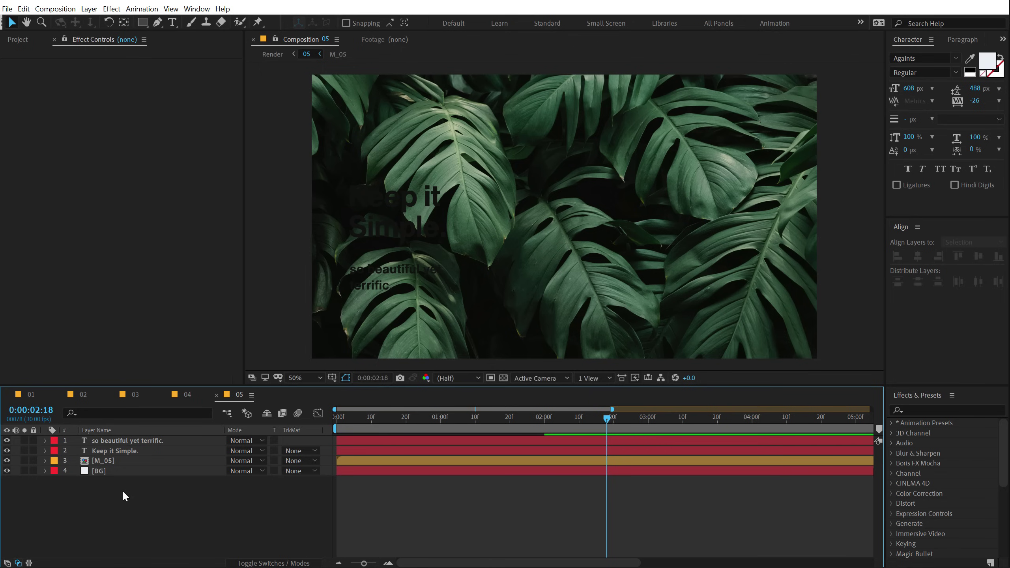
# Duplicate the Keep it Simple. layer, enlarge the copy to 1296 px with 973 px leading, and place it over the frame's right half
pyautogui.click(98, 452)
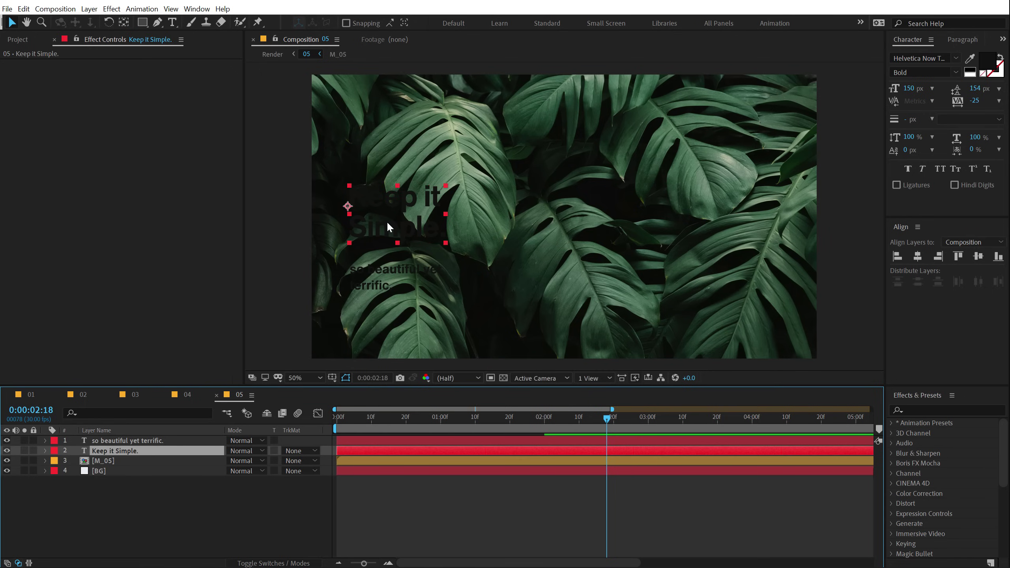
pyautogui.hotkey('ctrl', 'd')
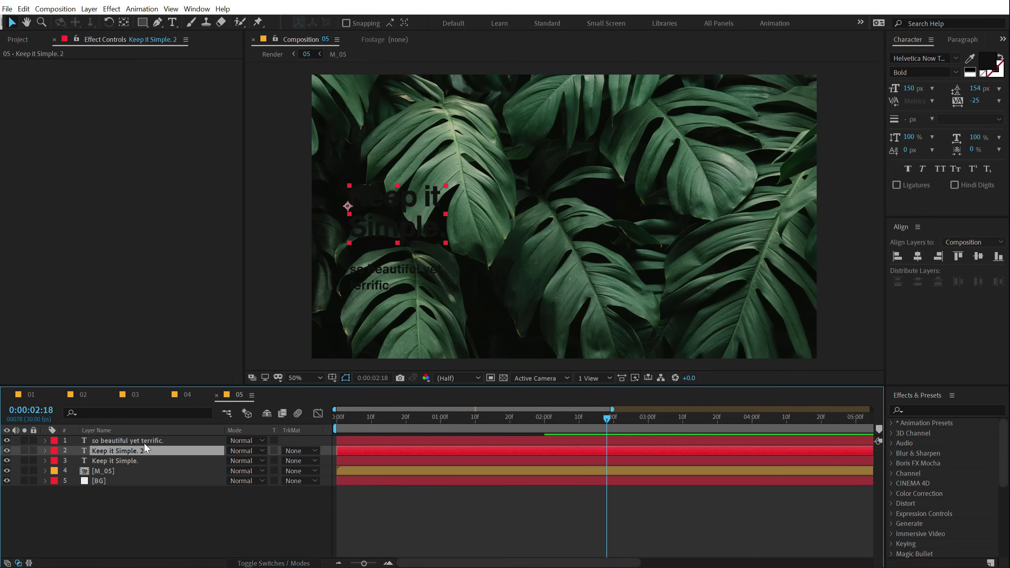
pyautogui.moveTo(908, 96); pyautogui.dragTo(1006, 88)
pyautogui.moveTo(589, 191); pyautogui.dragTo(700, 197)
# Set the oversized text copy to Extra Bold at 1009 px with 769 px leading, and nudge it slightly upward
pyautogui.click(956, 73)
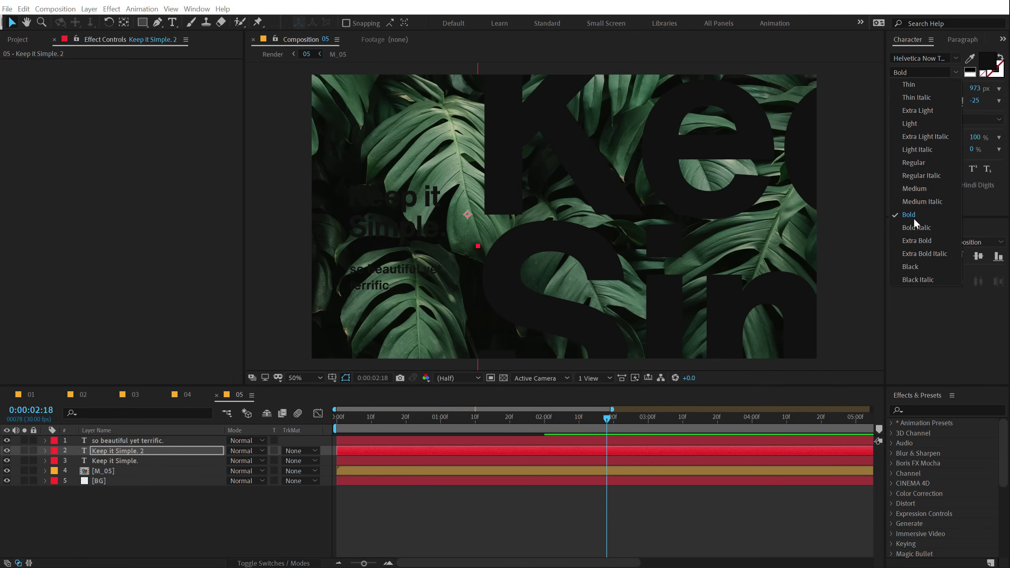
pyautogui.click(914, 239)
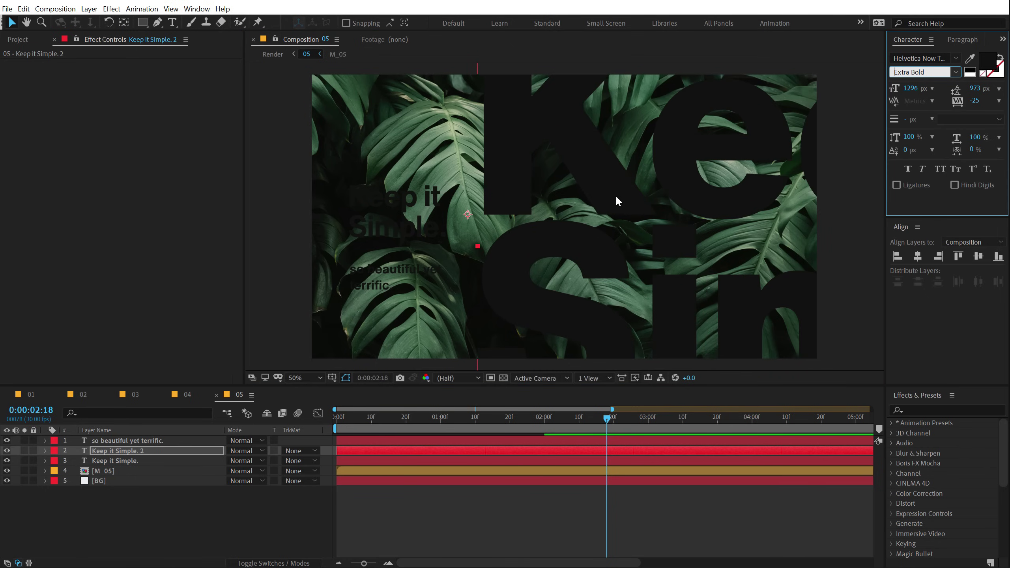
pyautogui.moveTo(910, 88); pyautogui.dragTo(764, 113)
pyautogui.moveTo(981, 88); pyautogui.dragTo(876, 107)
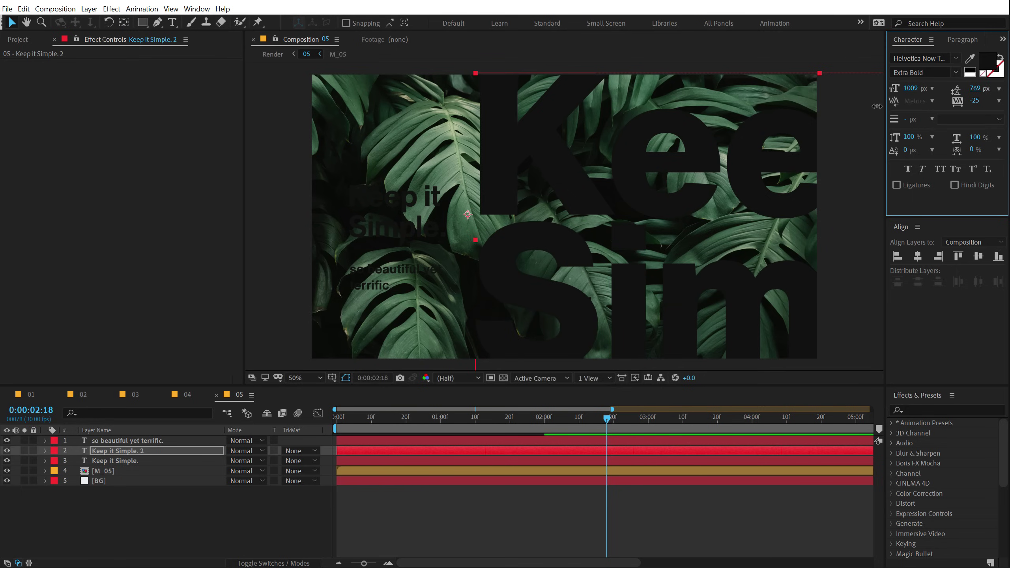
pyautogui.moveTo(586, 200); pyautogui.dragTo(587, 194)
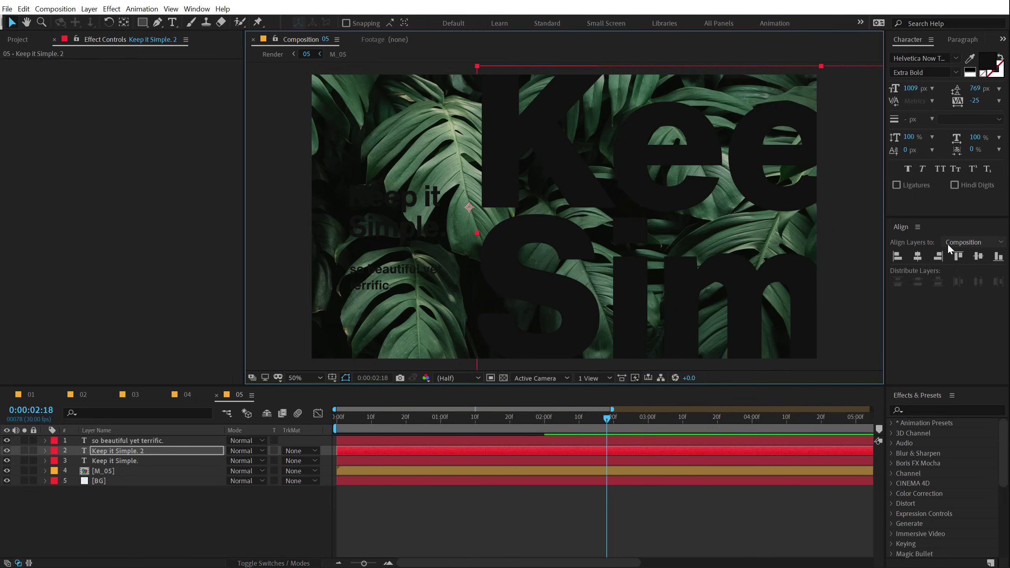
# Give the oversized text layer a Lavender label and rename it Mask
pyautogui.click(55, 451)
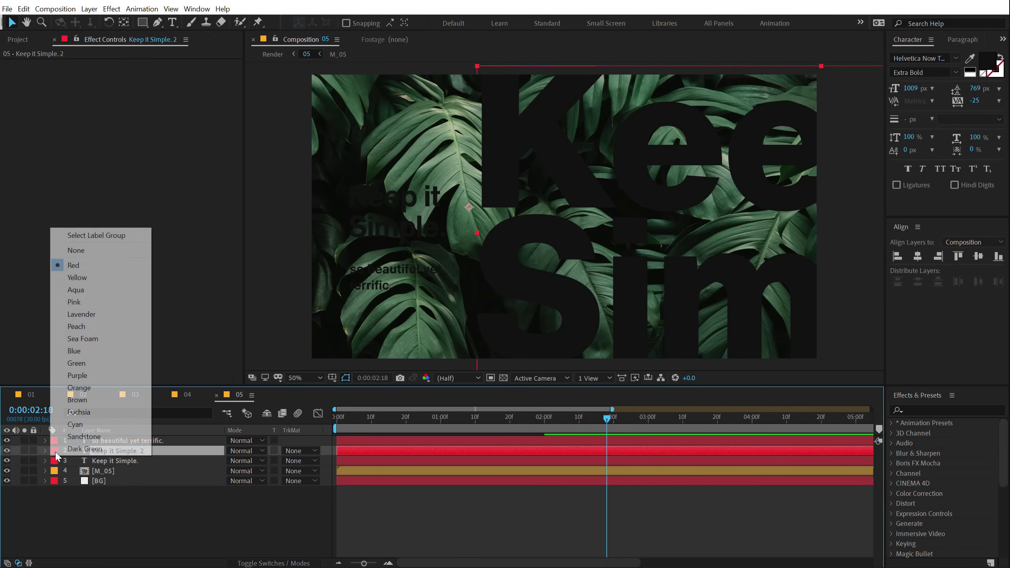
pyautogui.click(95, 314)
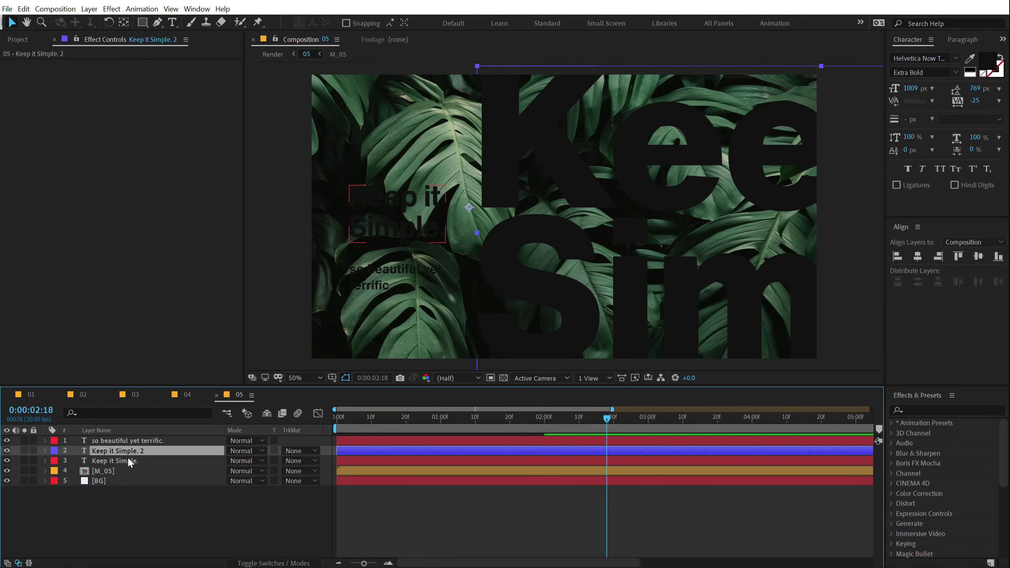
pyautogui.press('Return')
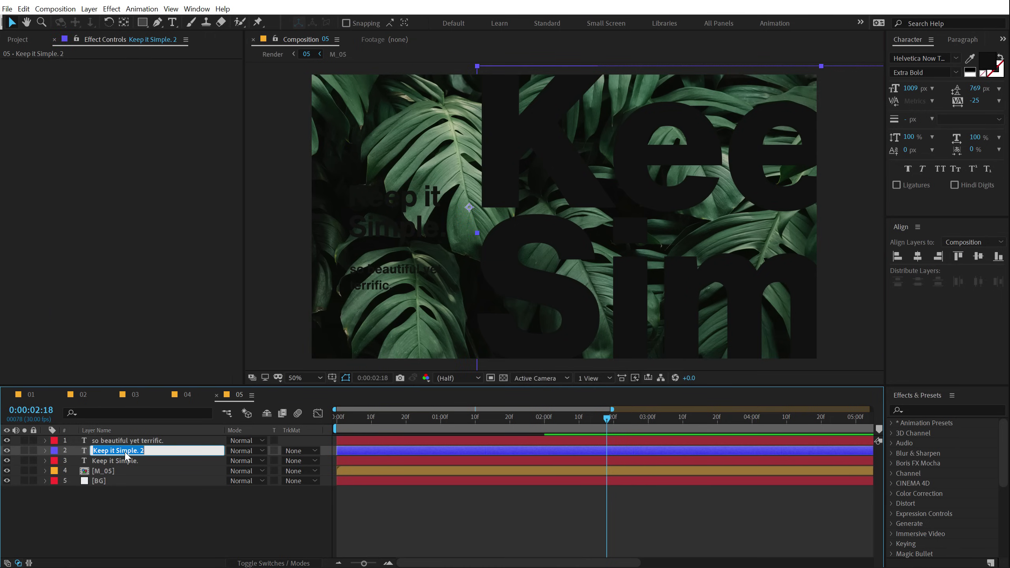
pyautogui.write('Mask')
pyautogui.press('Return')
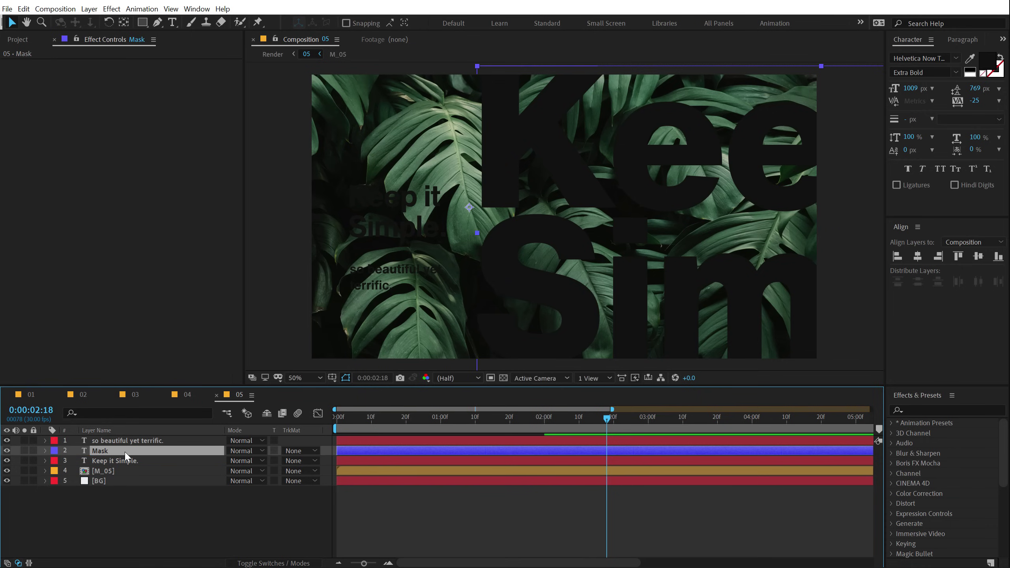
# Move the Mask layer directly above M_05 and use it as M_05's alpha matte
pyautogui.moveTo(125, 453); pyautogui.dragTo(123, 464)
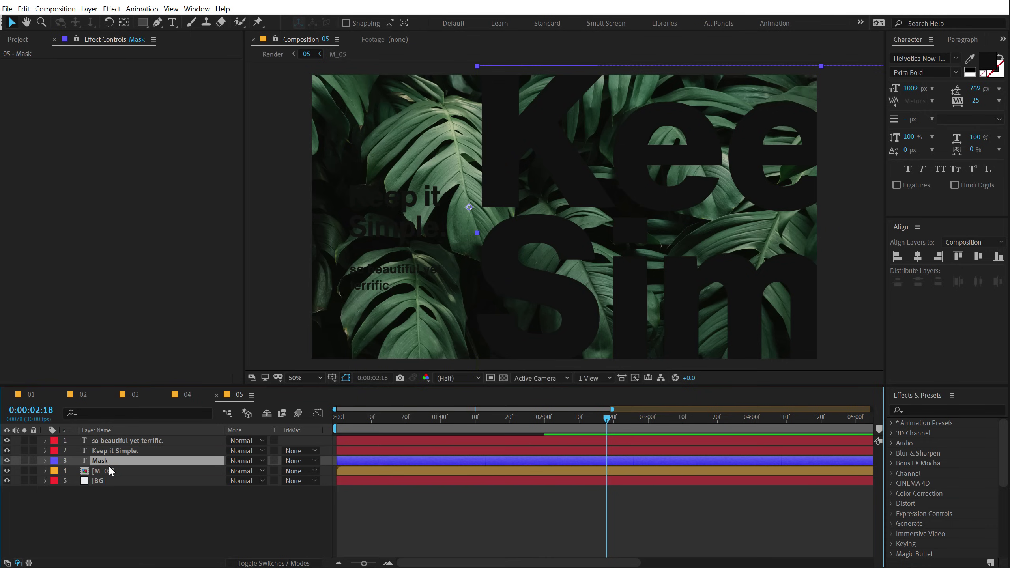
pyautogui.click(109, 469)
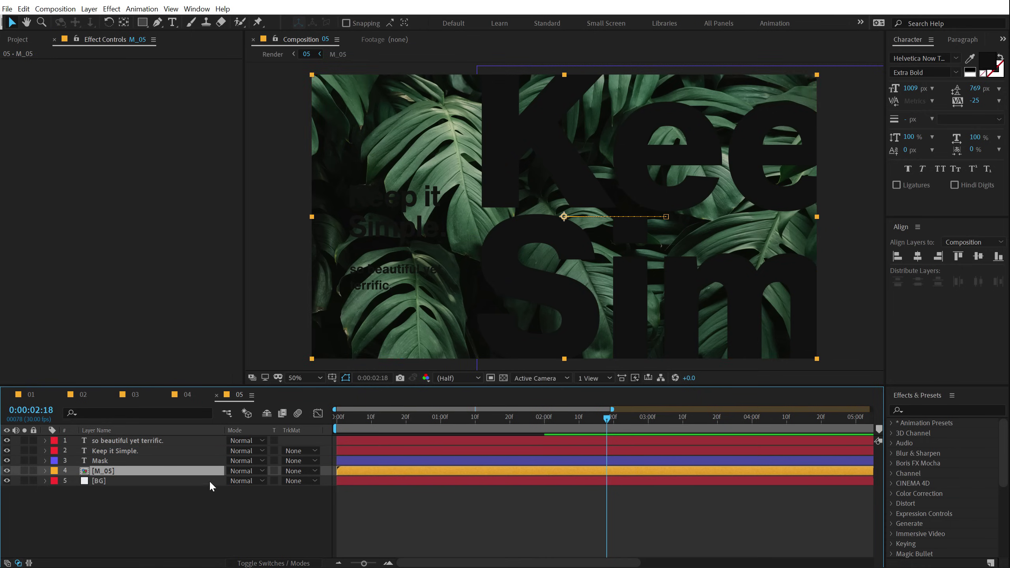
pyautogui.click(293, 472)
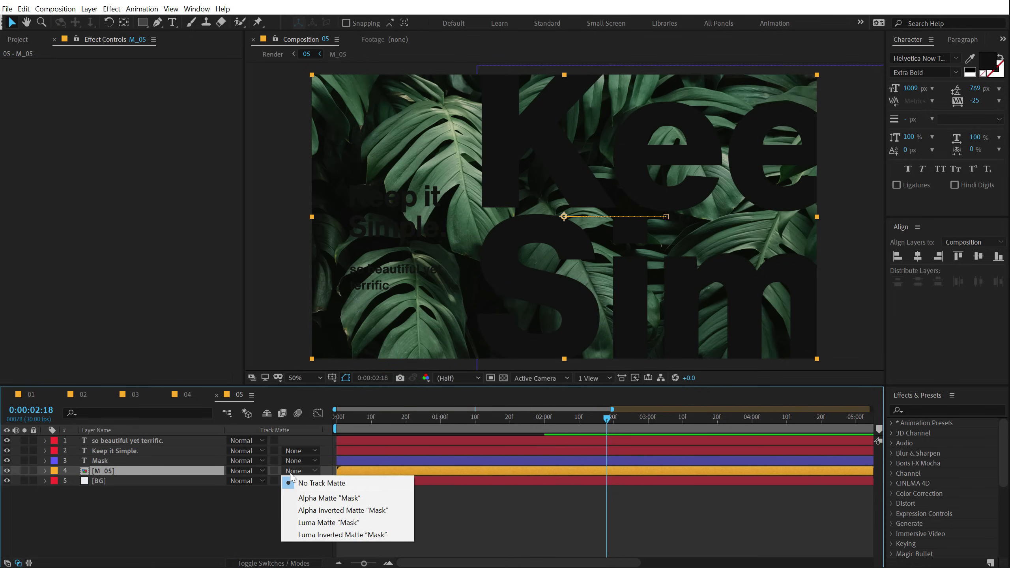
pyautogui.click(313, 499)
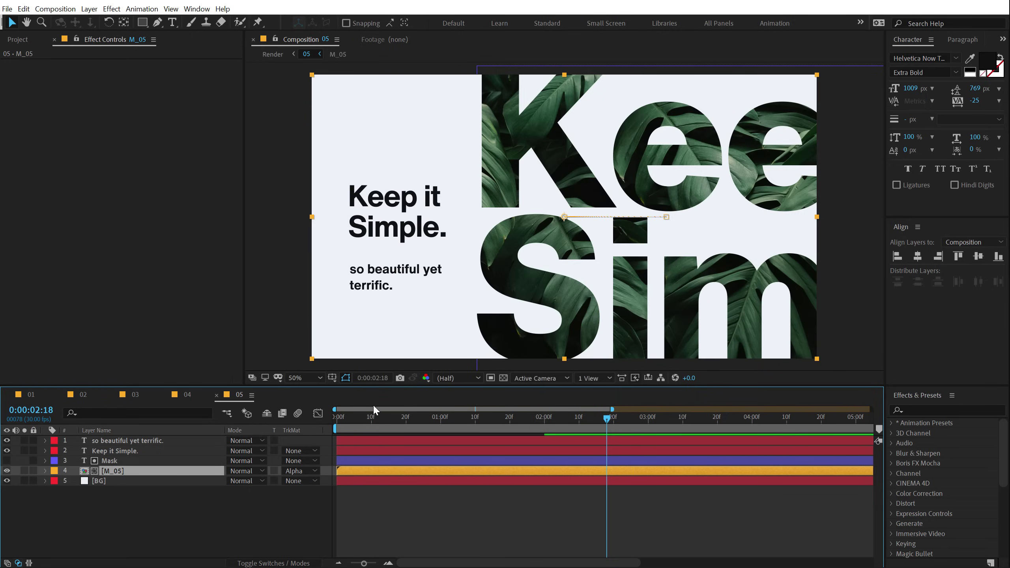
pyautogui.click(60, 539)
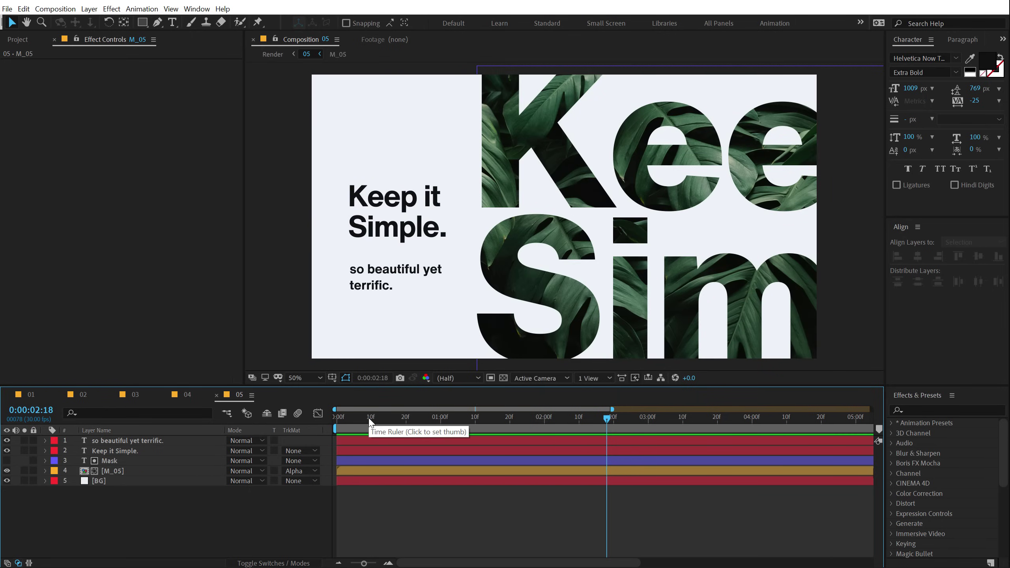
# Keyframe Position of Mask and M_05 at 0:00:01:20, and at 0:00:00:00 shift their X positions to 2541.6 and 1681
pyautogui.moveTo(461, 418); pyautogui.dragTo(509, 423)
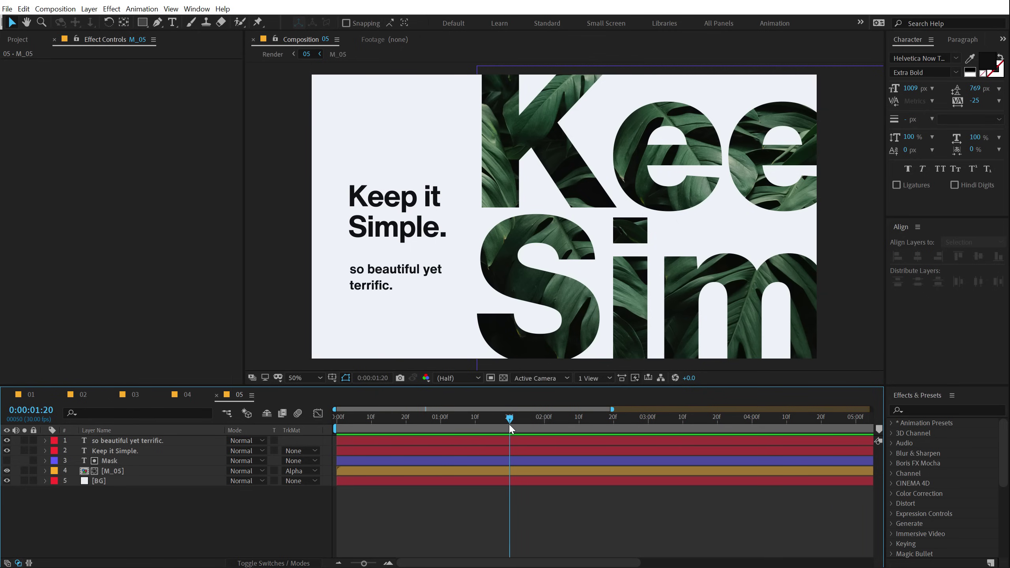
pyautogui.click(109, 460)
pyautogui.keyDown('shift'); pyautogui.click(108, 471); pyautogui.keyUp('shift')
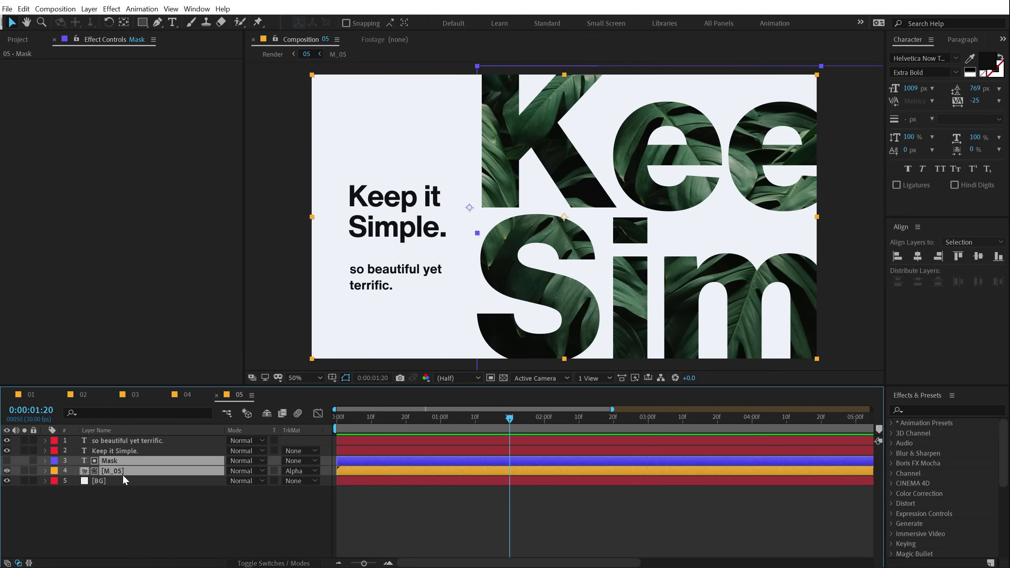
pyautogui.press('p')
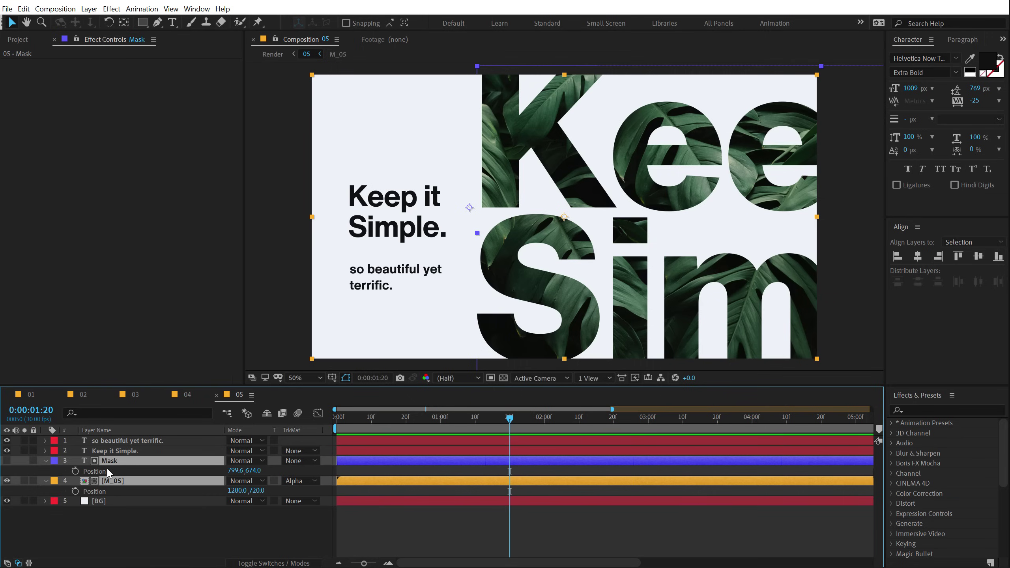
pyautogui.click(75, 471)
pyautogui.moveTo(501, 422); pyautogui.dragTo(403, 471)
pyautogui.click(139, 527)
pyautogui.moveTo(234, 493); pyautogui.dragTo(274, 493)
# Easy Ease all the Position keyframes, lengthen the incoming influence at the end keyframes in the speed graph, and preview the slide-in
pyautogui.click(511, 481)
pyautogui.moveTo(551, 470); pyautogui.dragTo(300, 503)
pyautogui.press('F9')
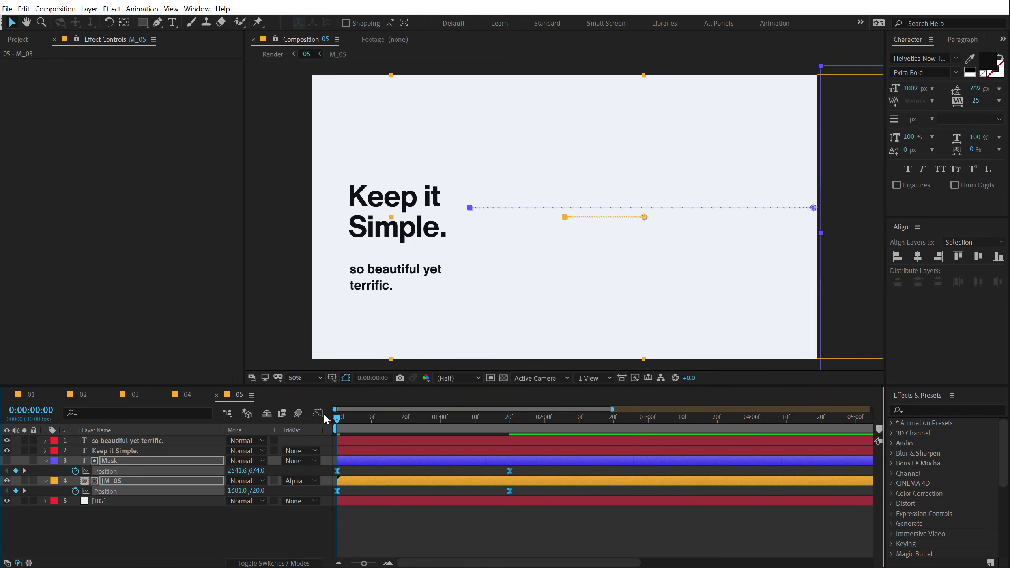
pyautogui.click(320, 414)
pyautogui.moveTo(553, 492); pyautogui.dragTo(363, 533)
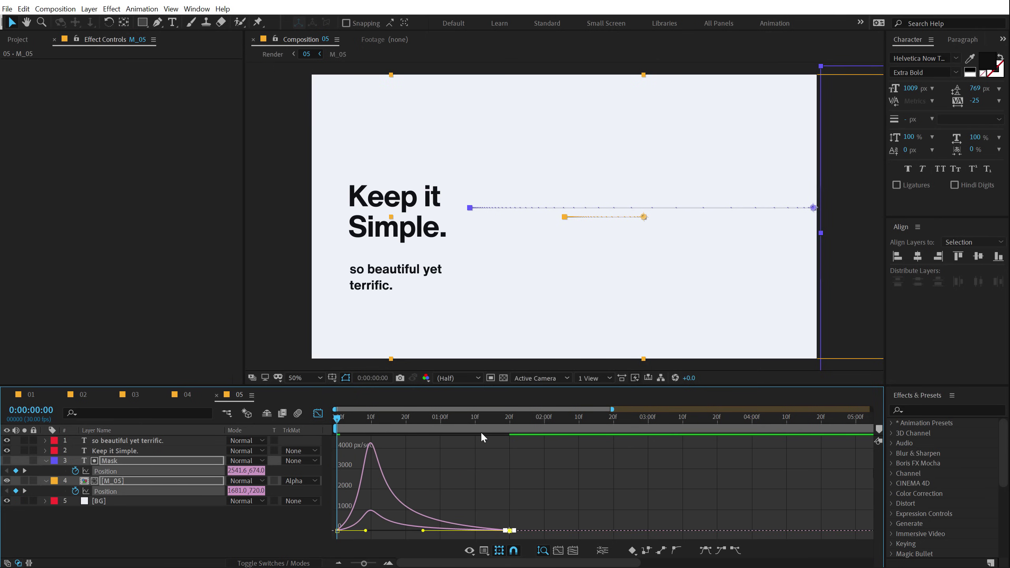
pyautogui.press('space')
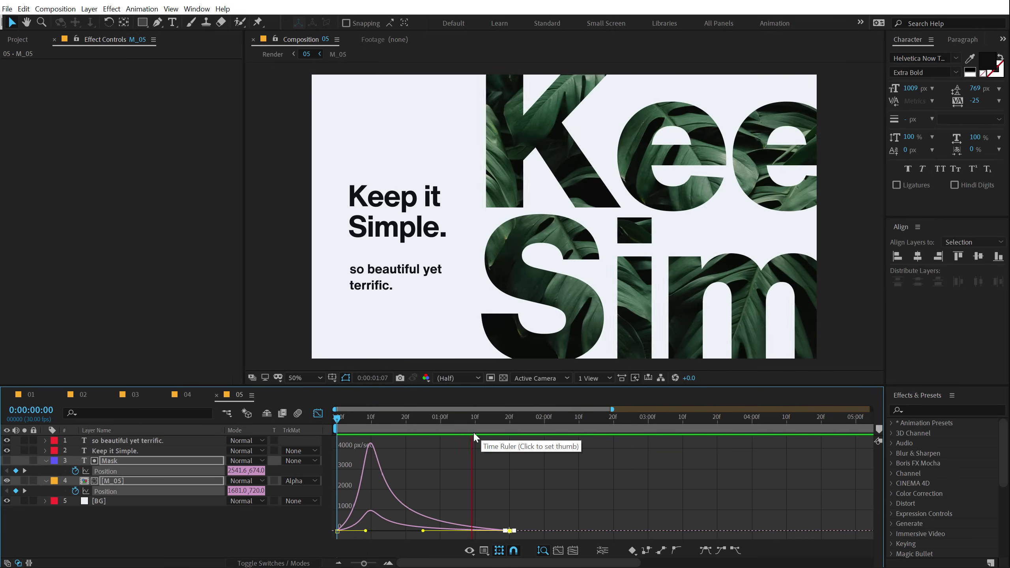
# Move the ending Position keyframes of Mask and M_05 to 0:00:02:10 and preview the slower slide-in
pyautogui.click(356, 420)
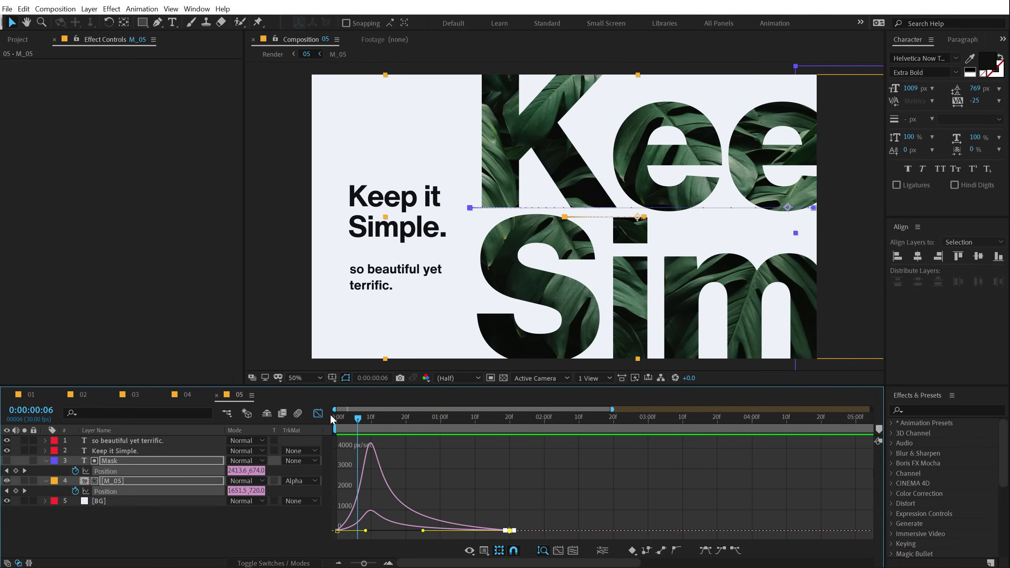
pyautogui.click(318, 414)
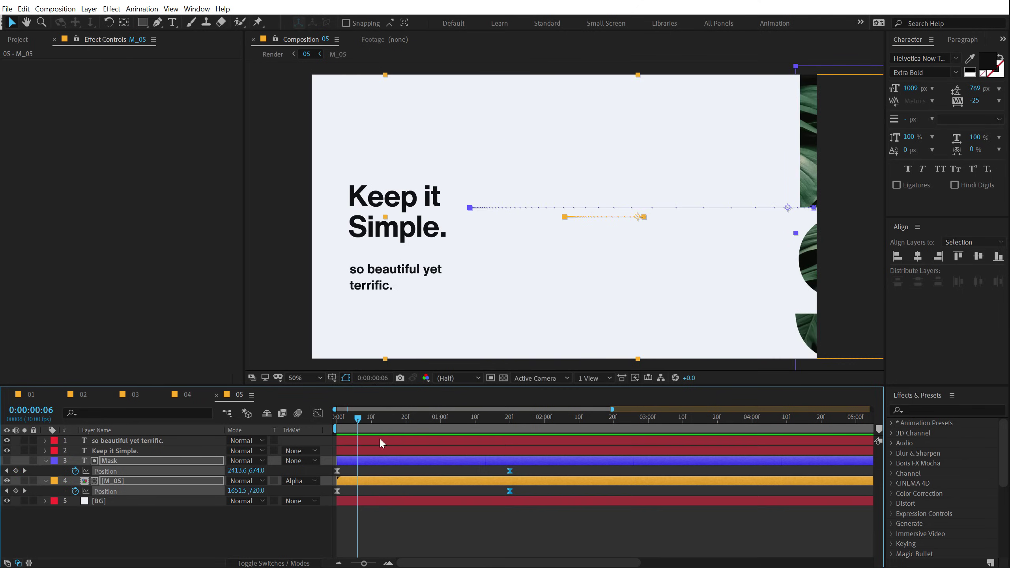
pyautogui.moveTo(510, 473); pyautogui.dragTo(579, 477)
pyautogui.press('space')
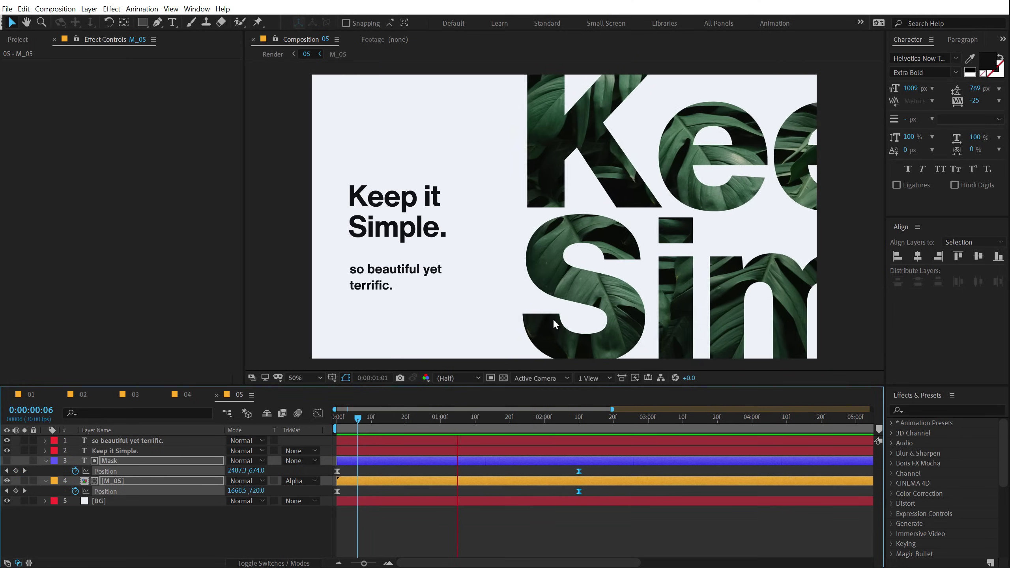
pyautogui.click(335, 420)
pyautogui.press('space')
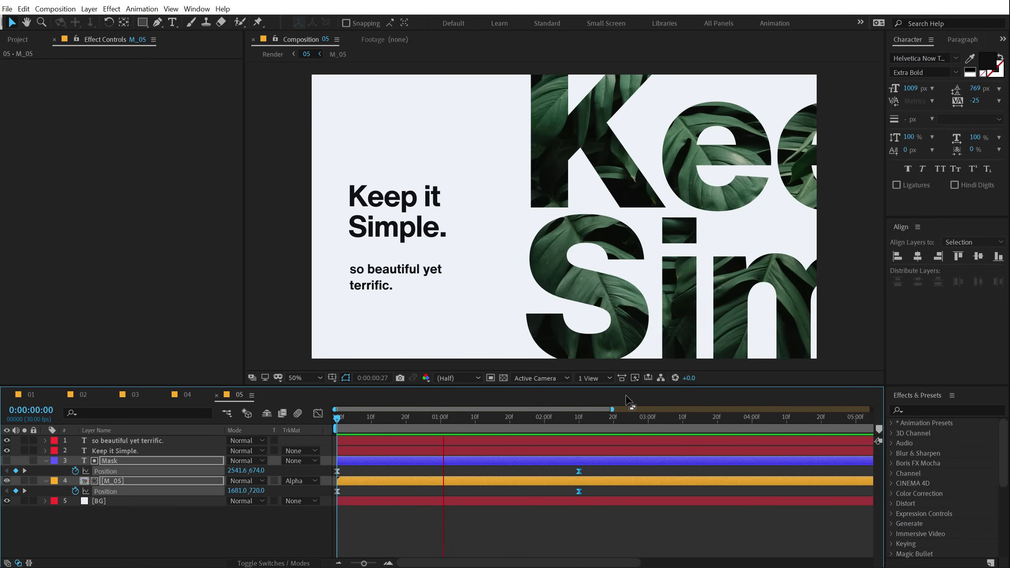
pyautogui.click(549, 416)
pyautogui.moveTo(554, 415); pyautogui.dragTo(611, 425)
pyautogui.click(472, 530)
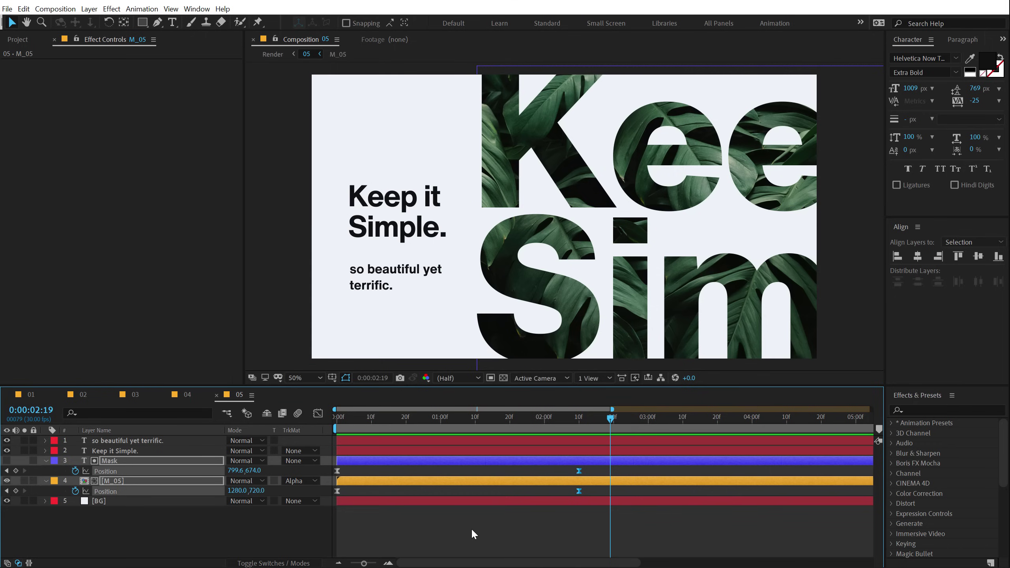
pyautogui.click(471, 528)
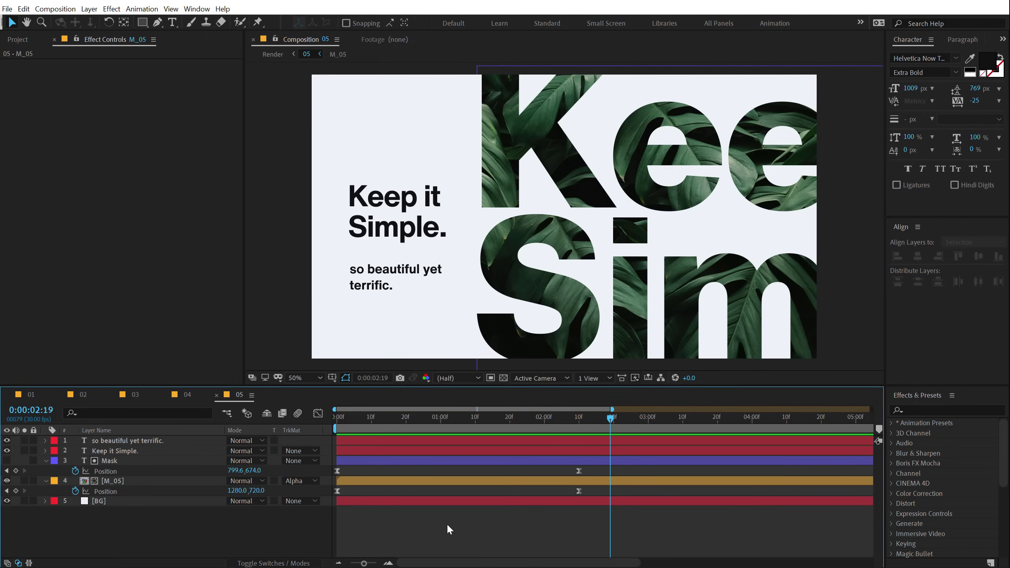